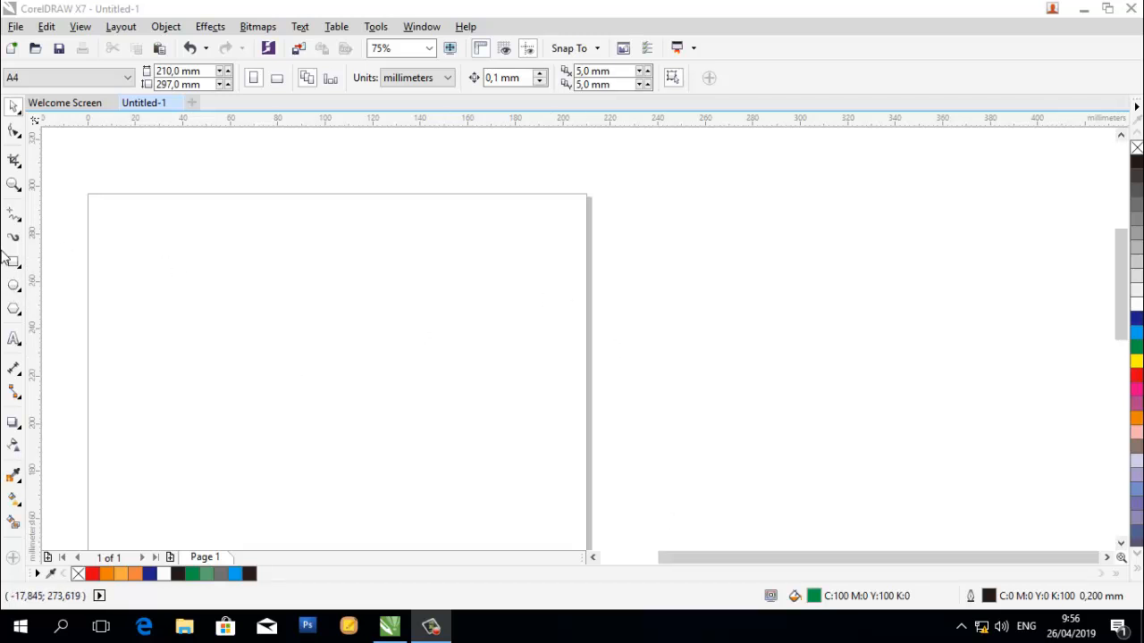
Draw an ellipse about 114 × 105 mm, move it up and left, and fill it black
click(14, 286)
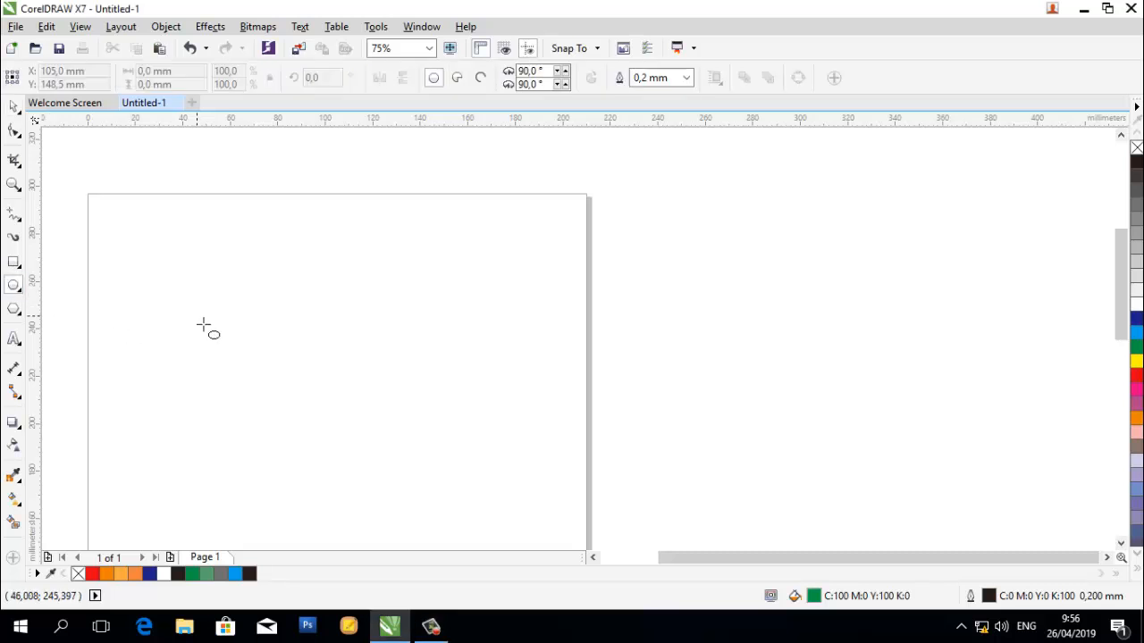
drag(195, 291, 471, 548)
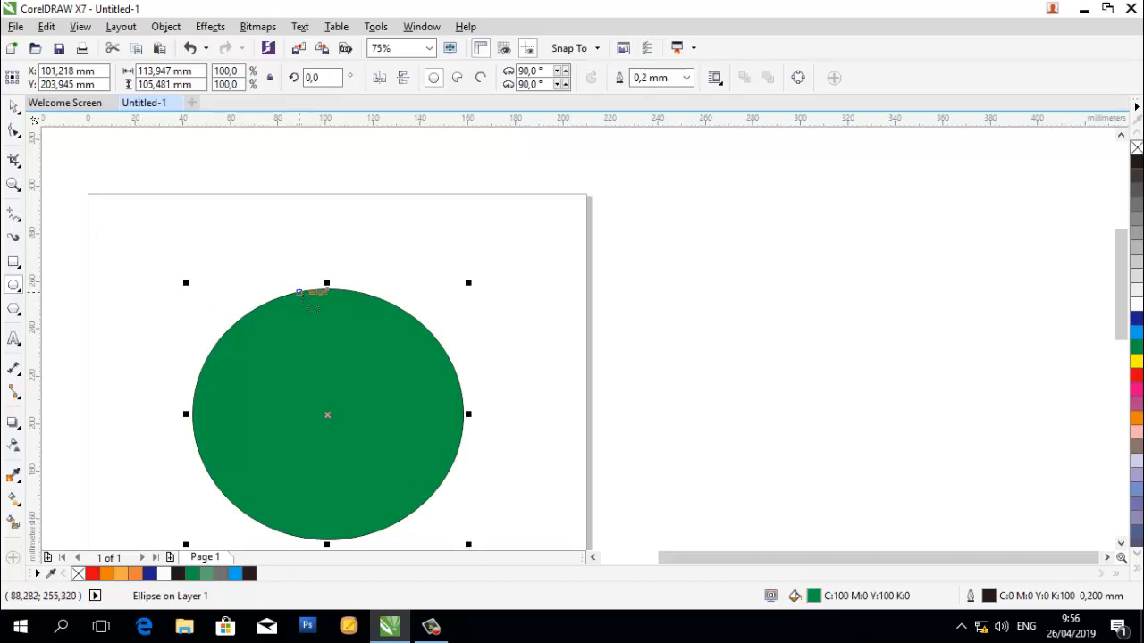
click(14, 107)
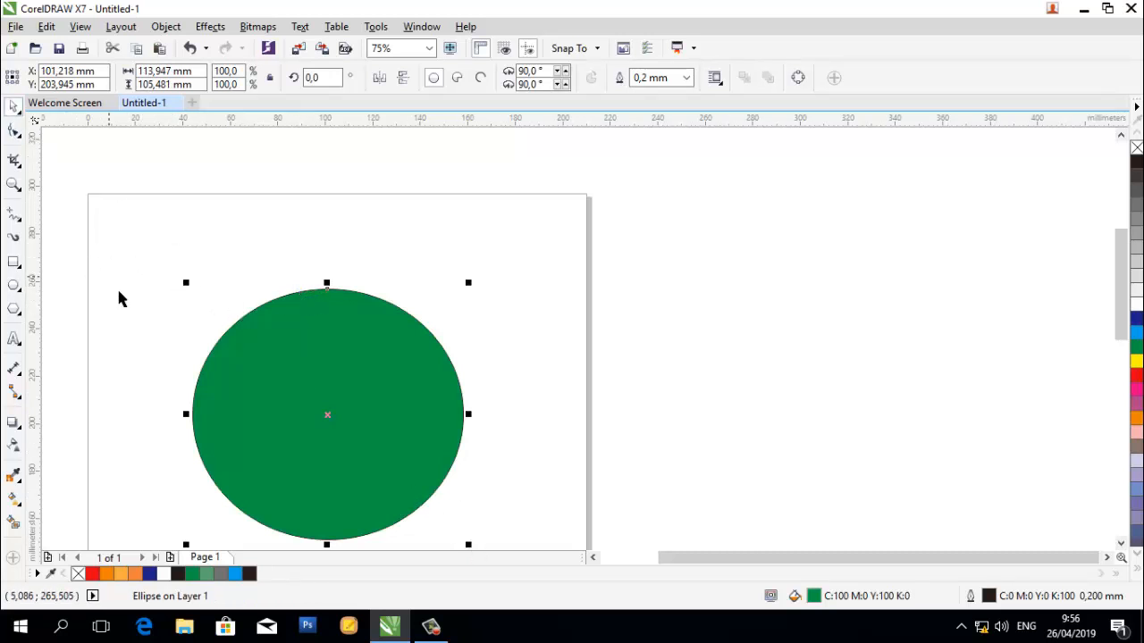
click(339, 427)
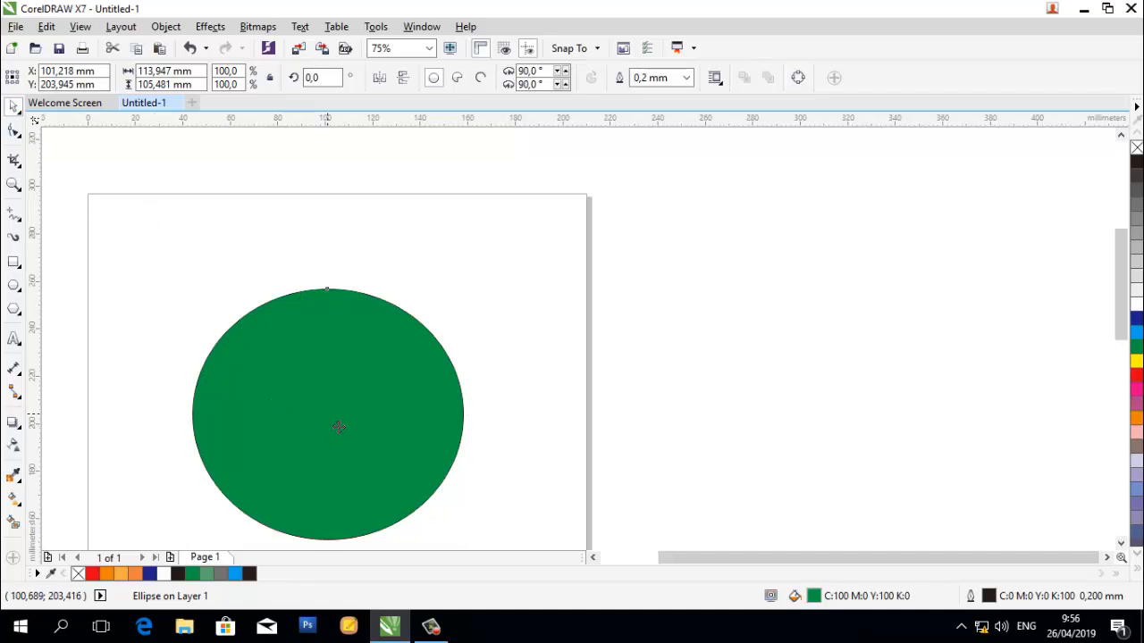
drag(338, 427, 328, 389)
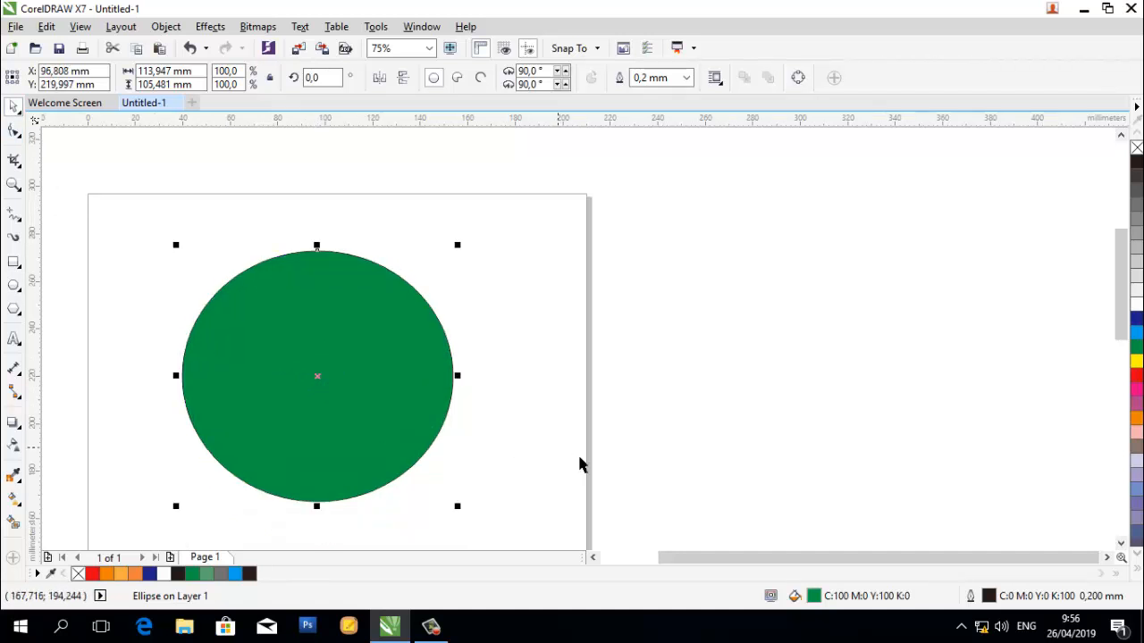
click(1137, 161)
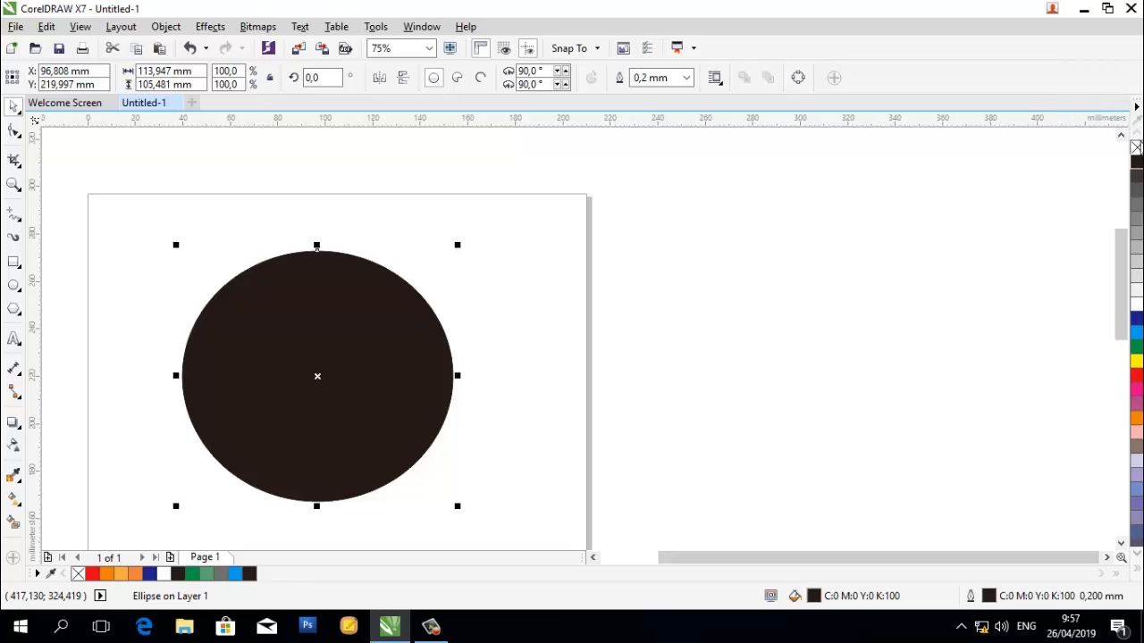
click(1137, 151)
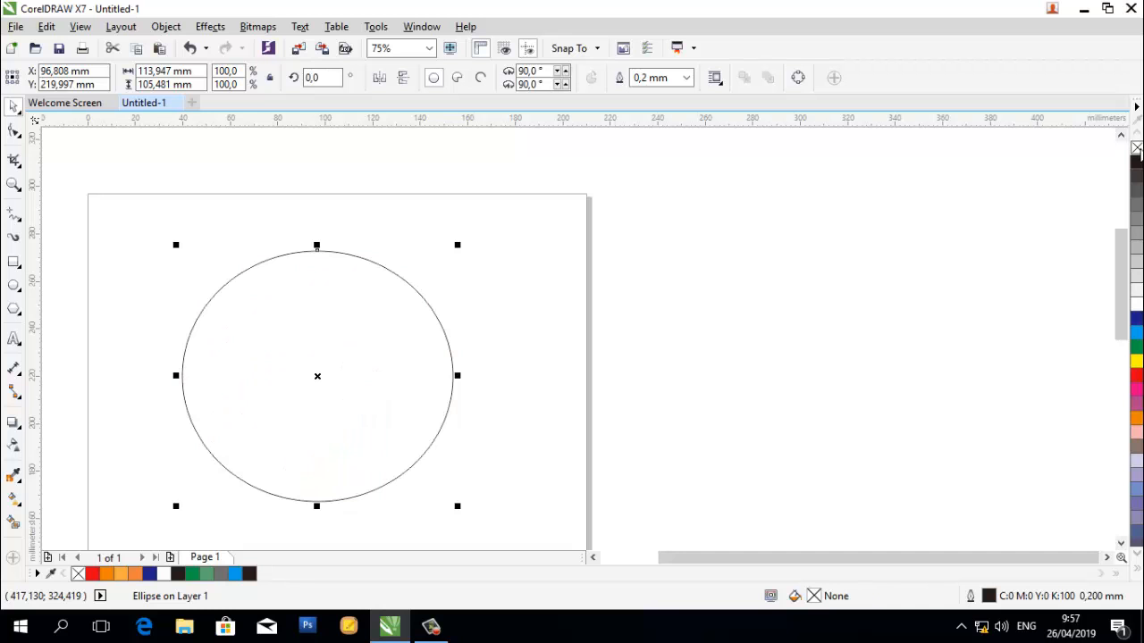
click(1136, 161)
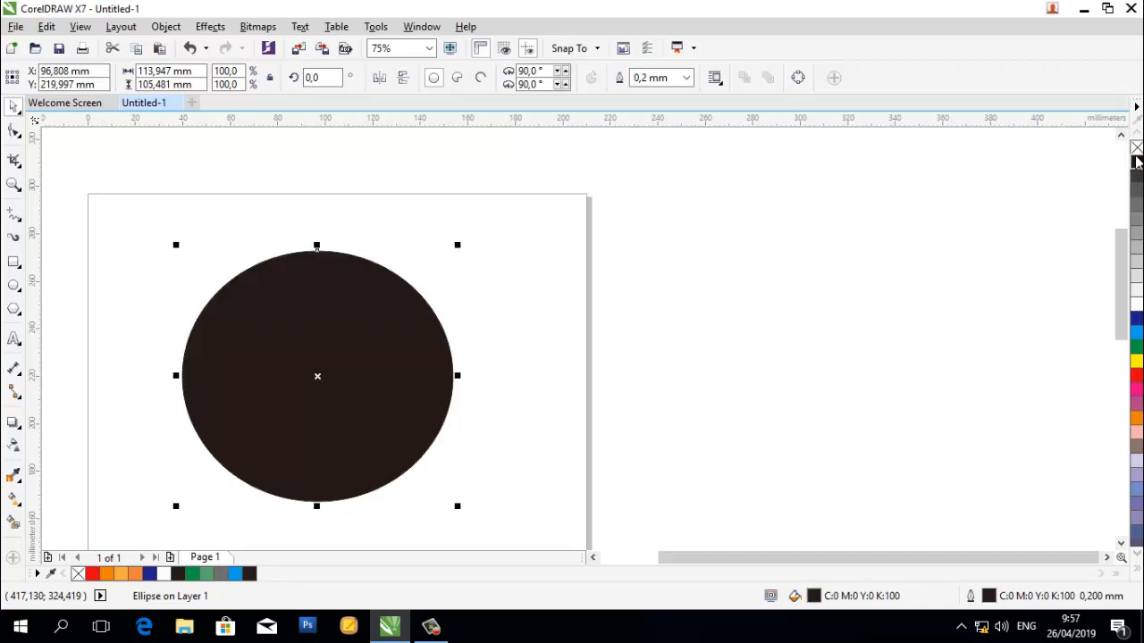
click(1121, 134)
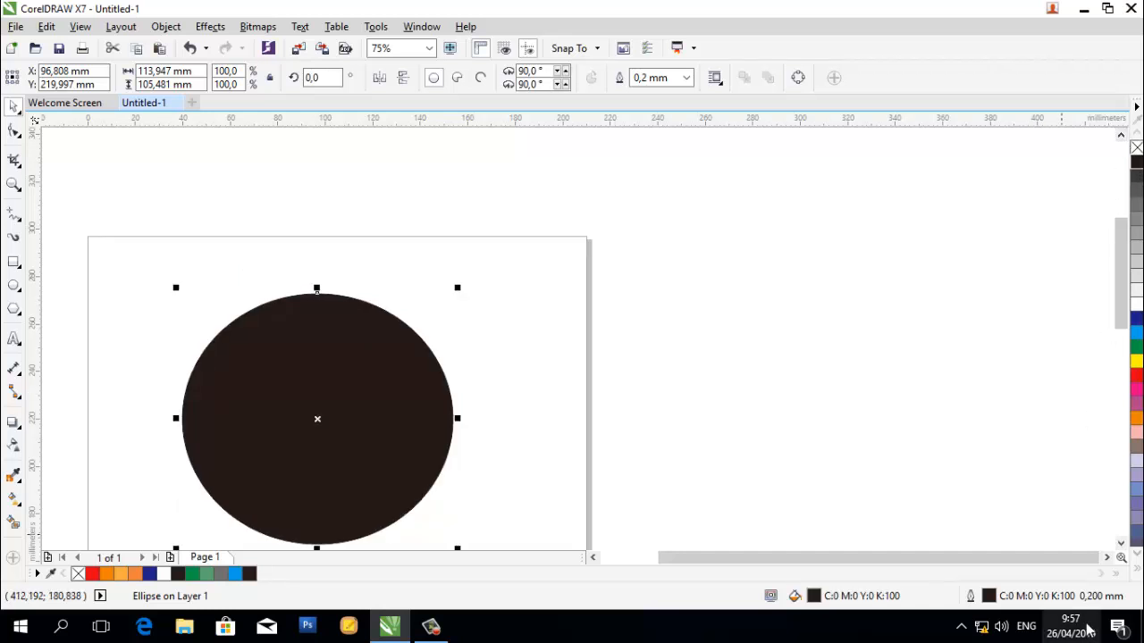
click(1121, 543)
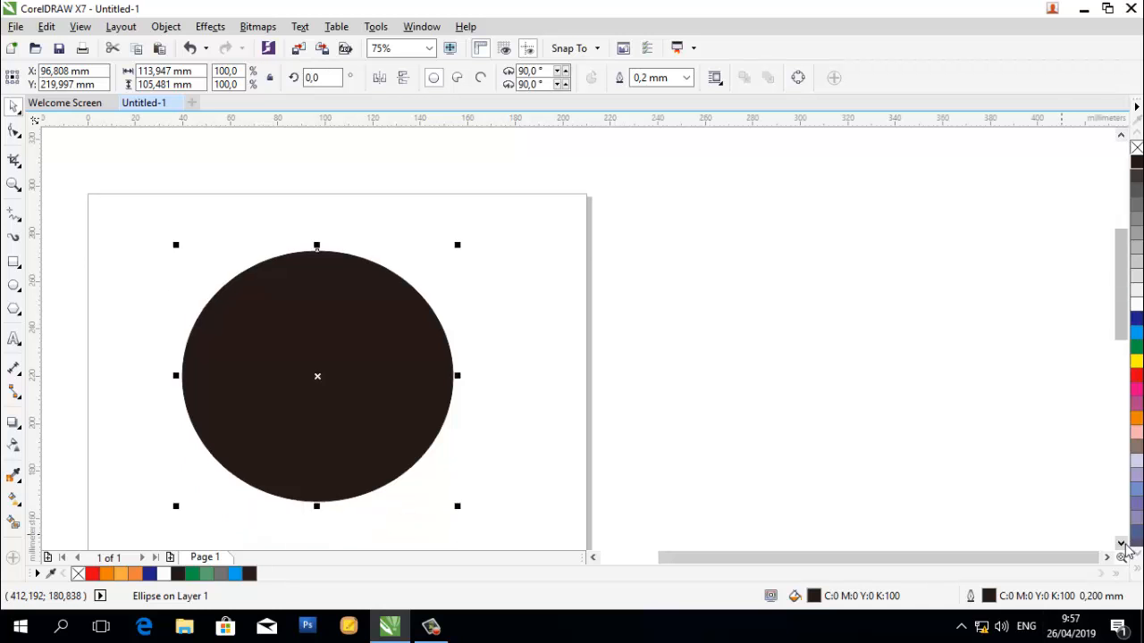
click(1122, 544)
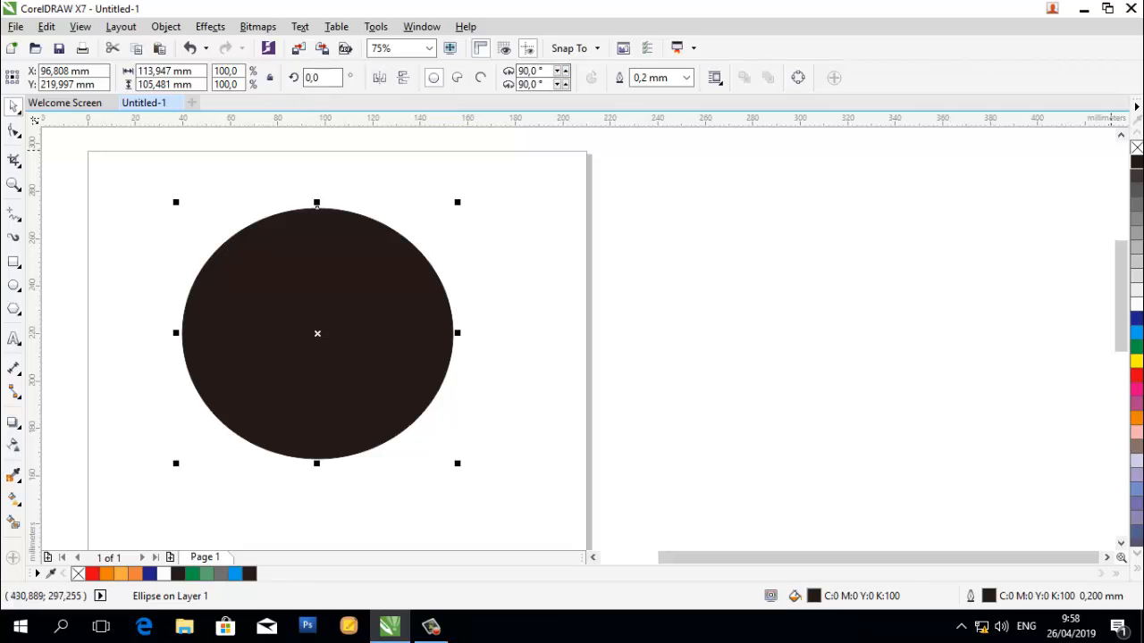
right_click(1133, 105)
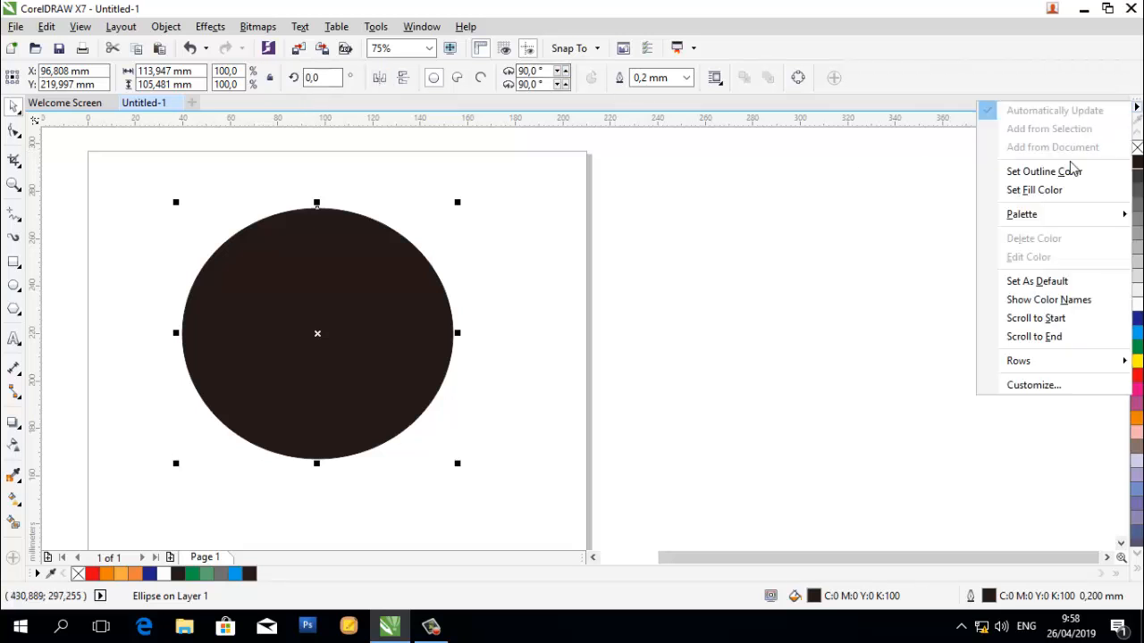
click(928, 266)
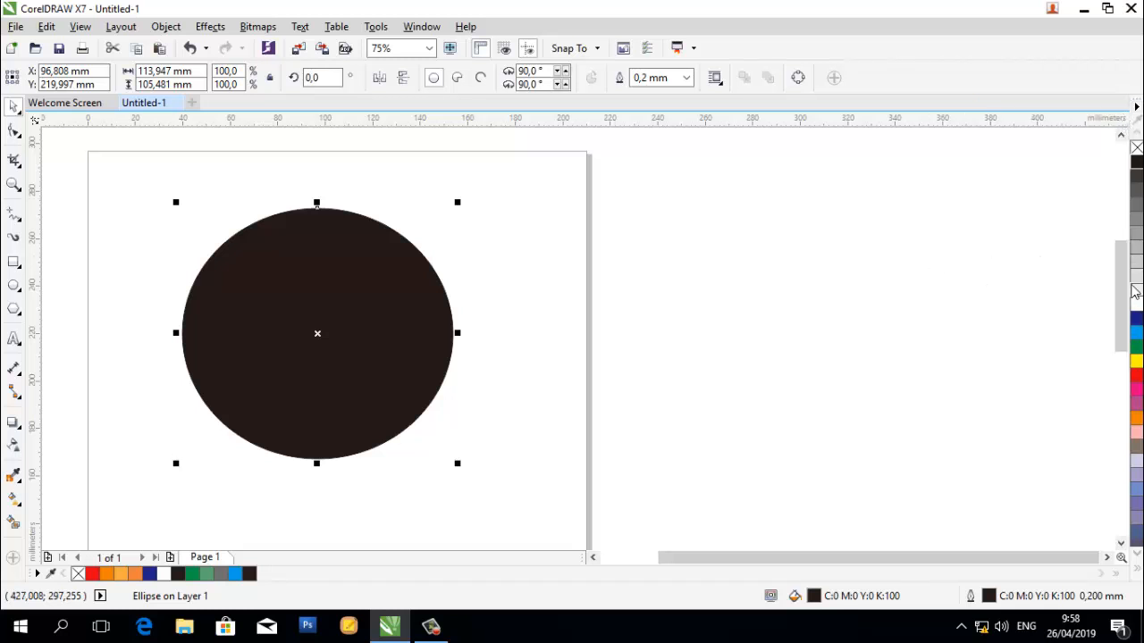
click(1137, 107)
mouse_move(1072, 214)
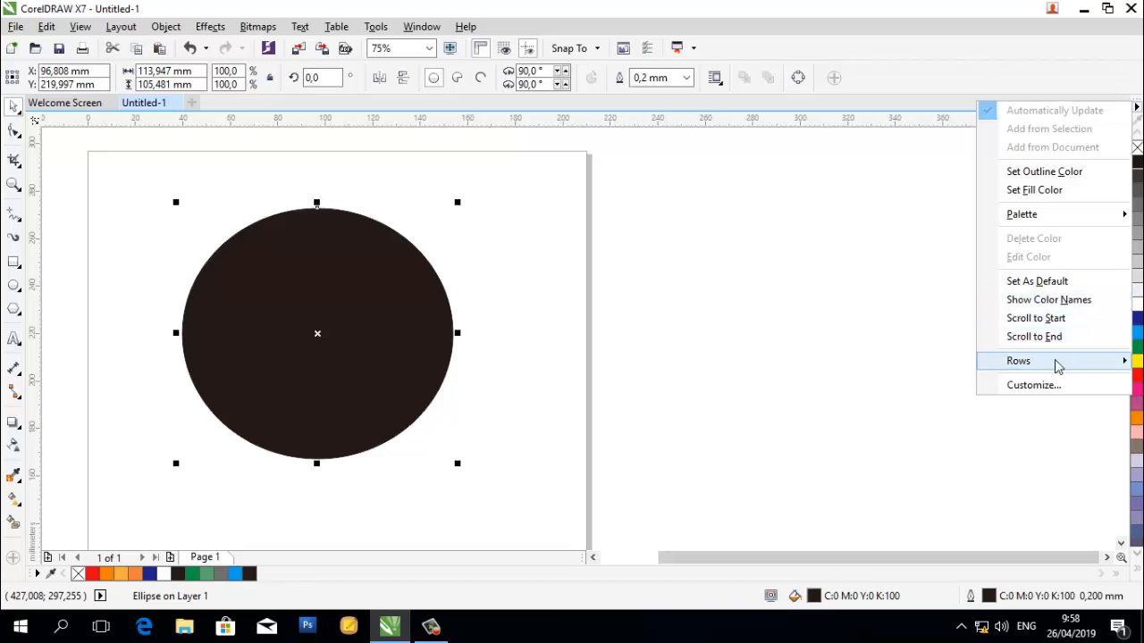
mouse_move(1038, 372)
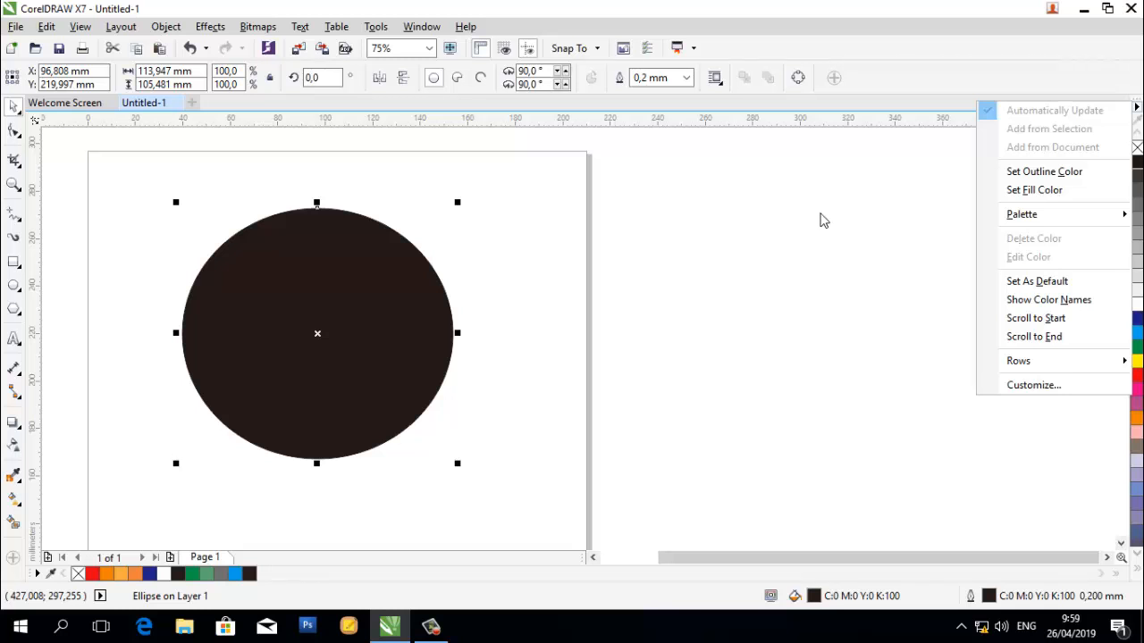
mouse_move(1127, 367)
mouse_move(1040, 215)
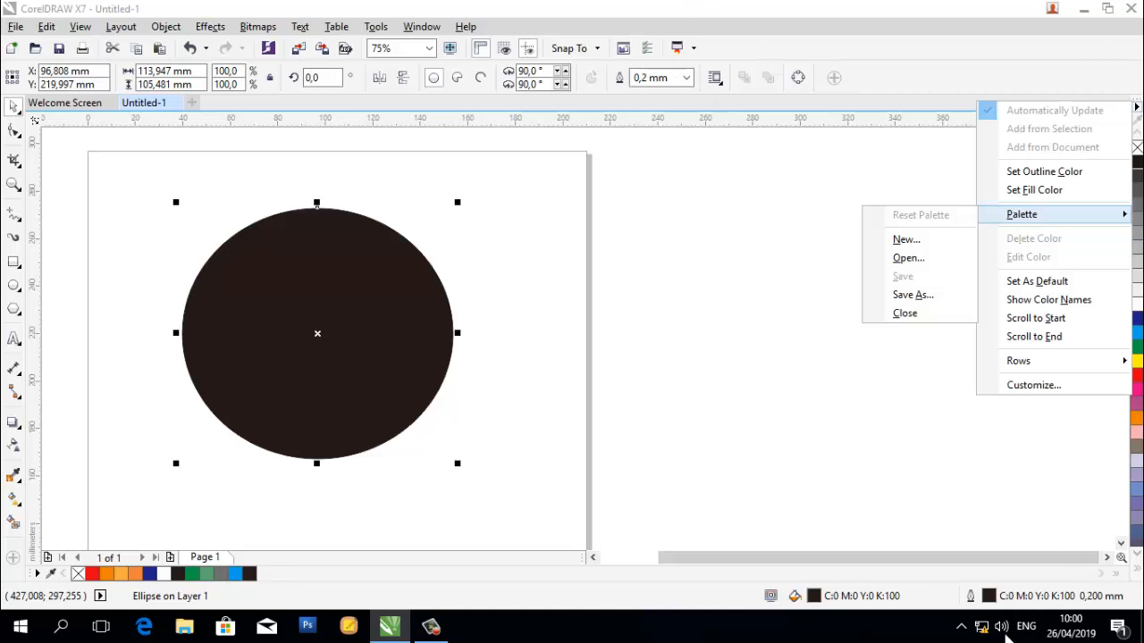
click(989, 599)
Change the ellipse's 0.2 mm outline colour to orange (R255 G102 B0, #FF6600)
double_click(989, 599)
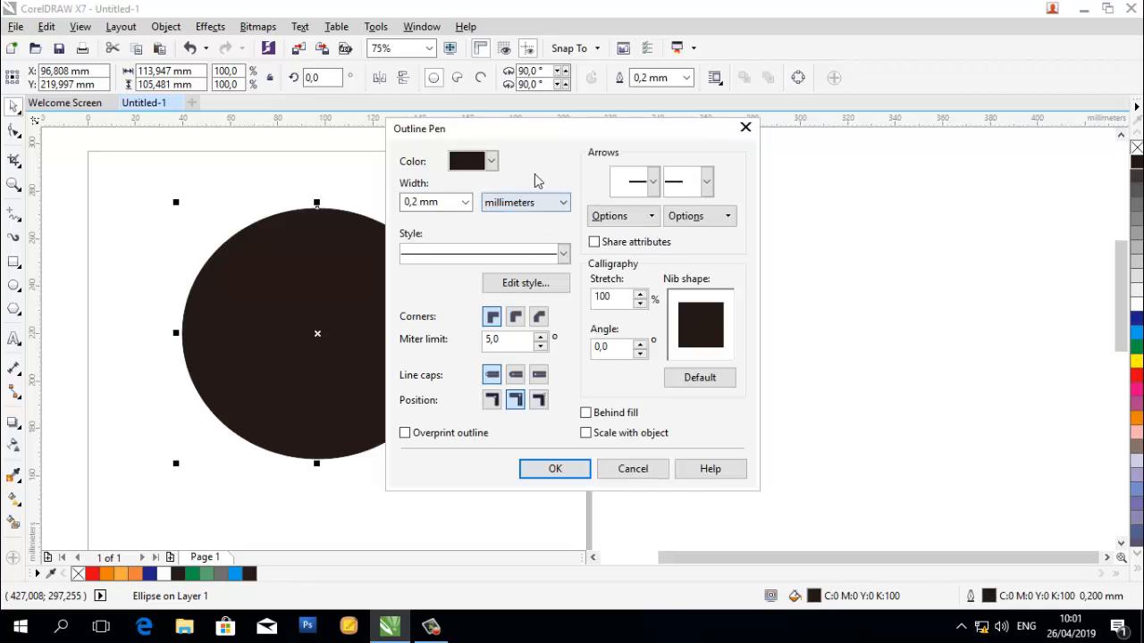
click(491, 162)
click(459, 232)
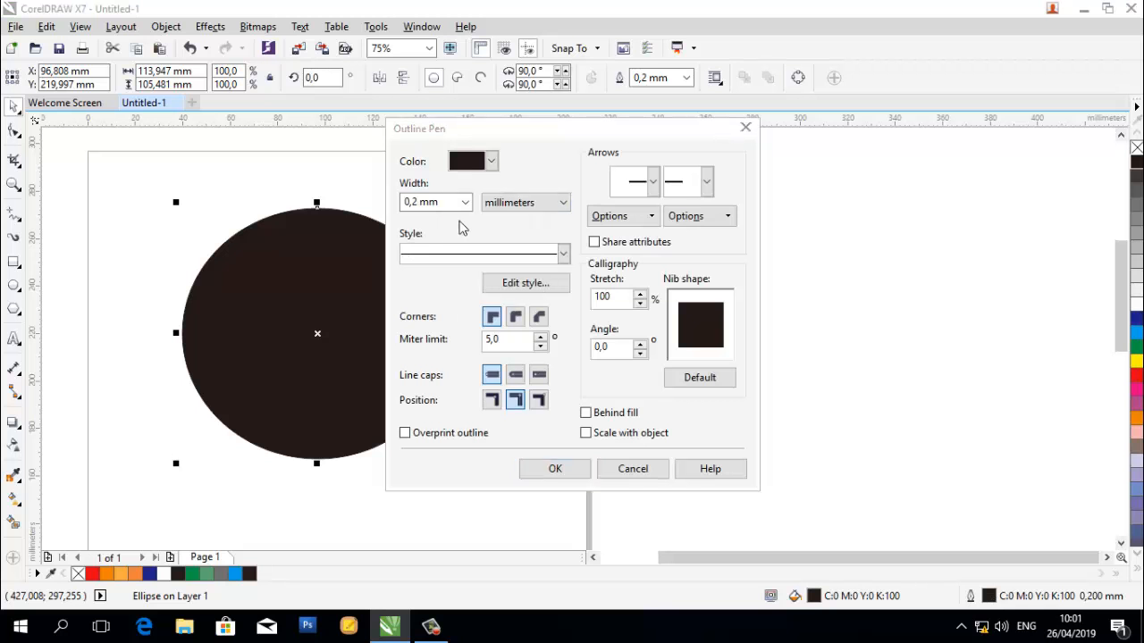
click(547, 467)
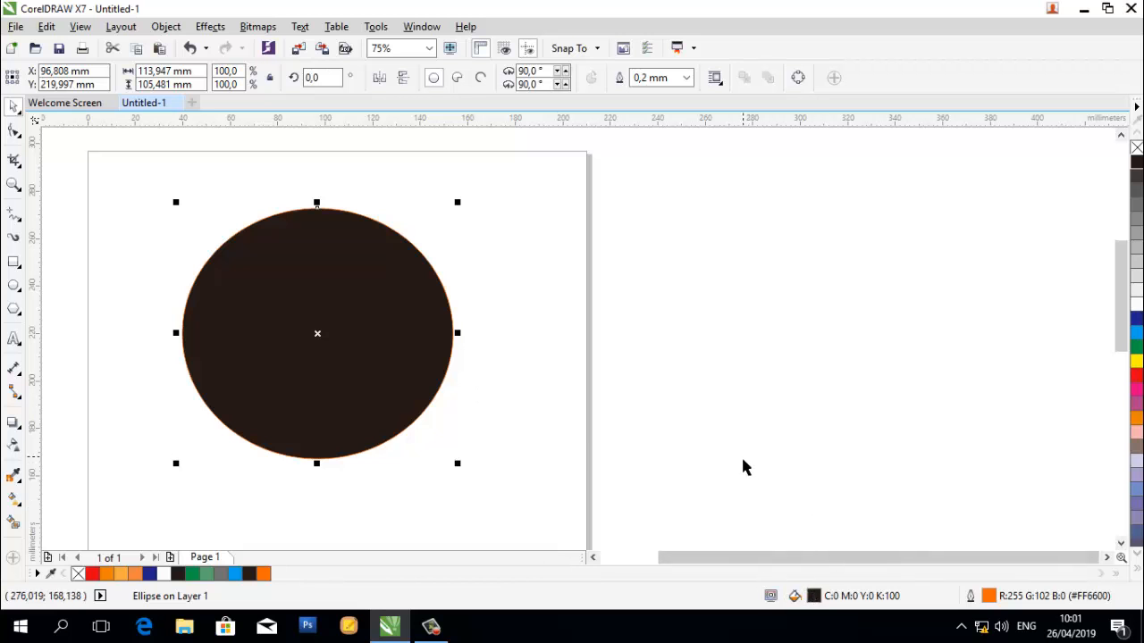
Try 0.5 mm and 2.5 mm outline widths and nib angles, leaving the angle at 0
double_click(991, 601)
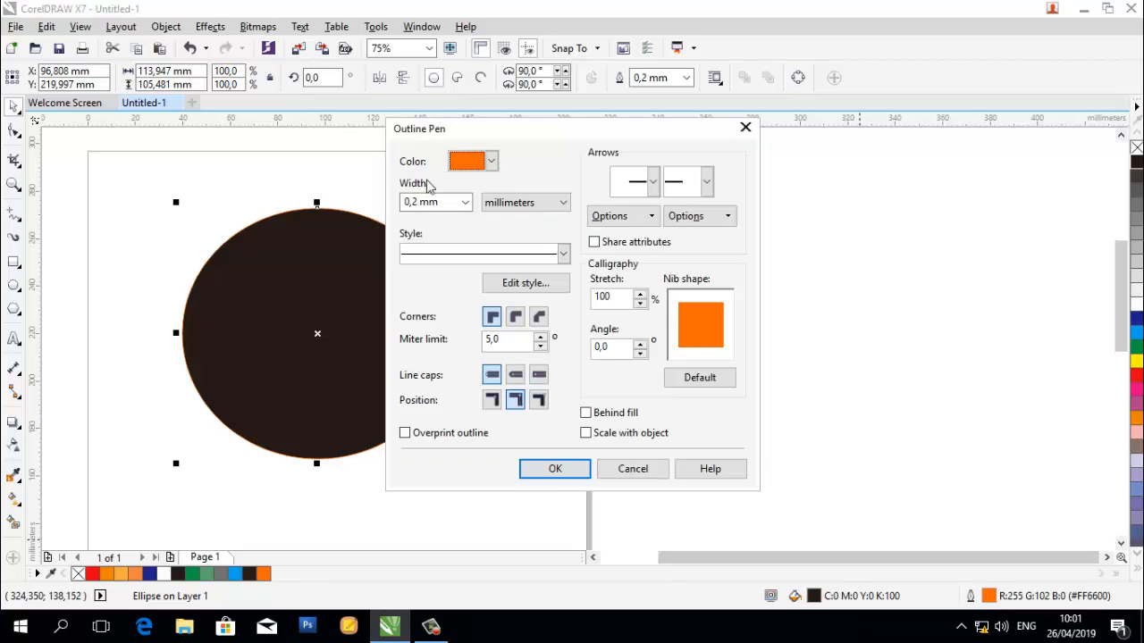
click(464, 203)
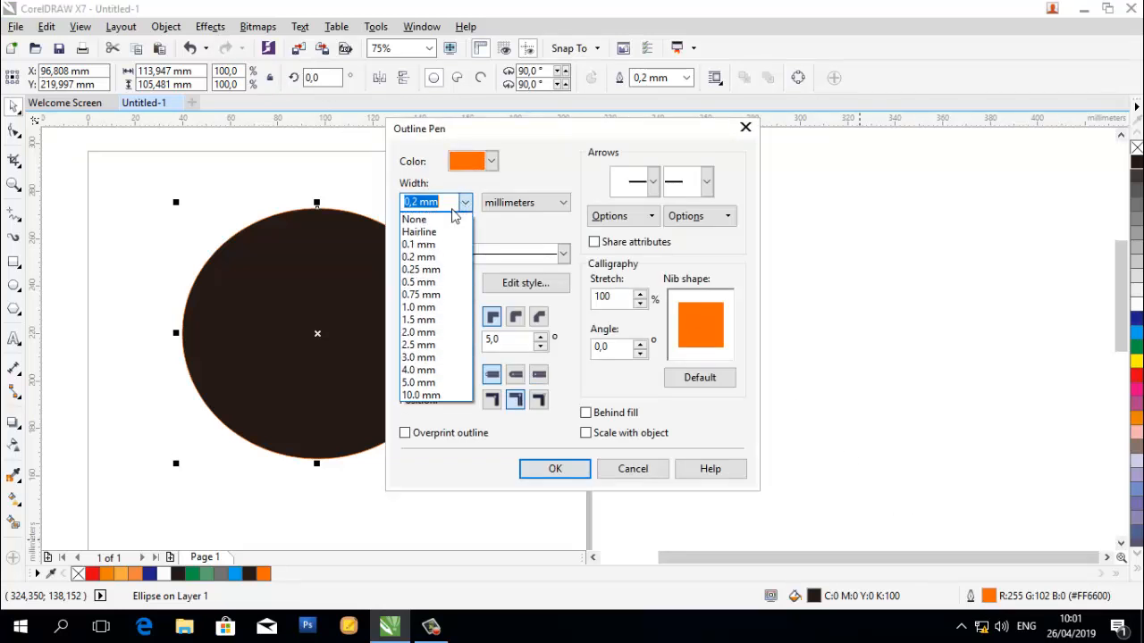
click(436, 281)
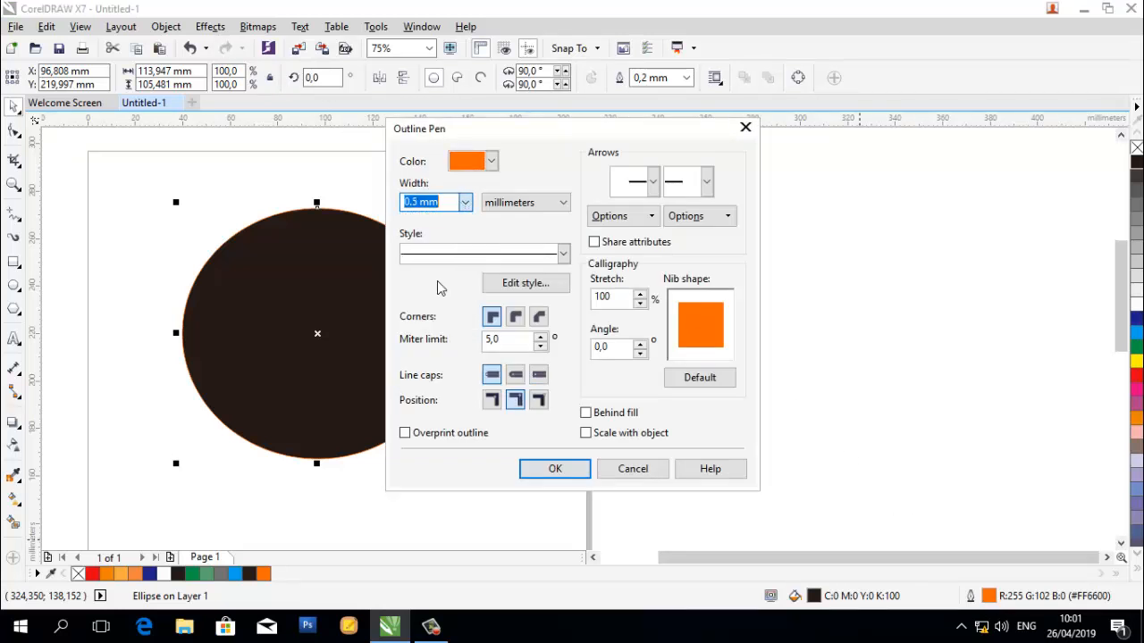
click(464, 204)
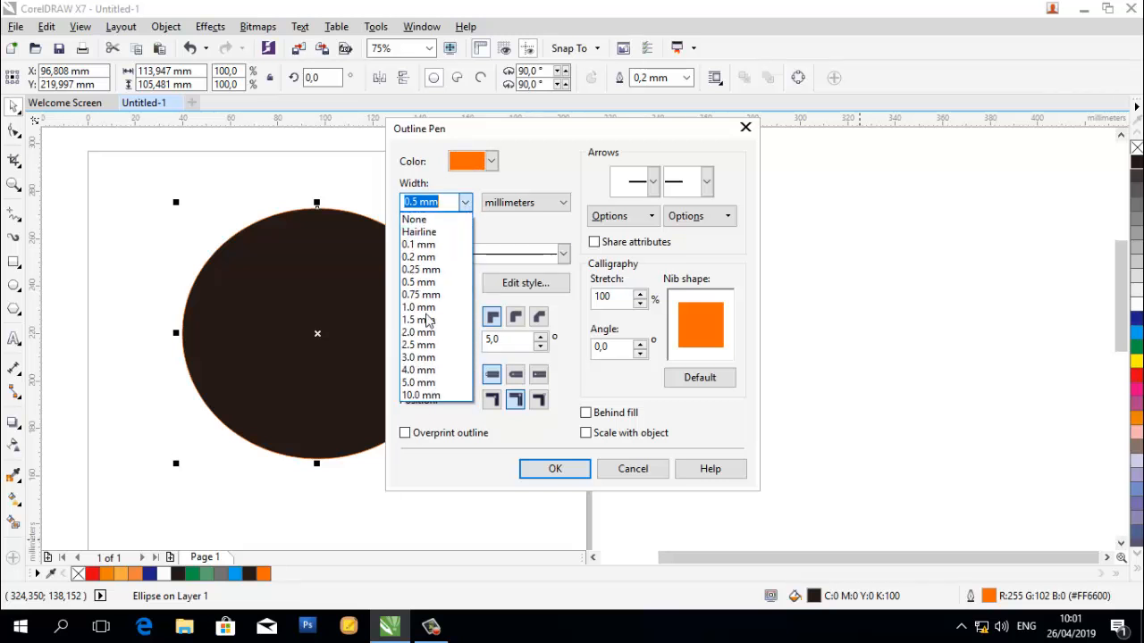
click(425, 348)
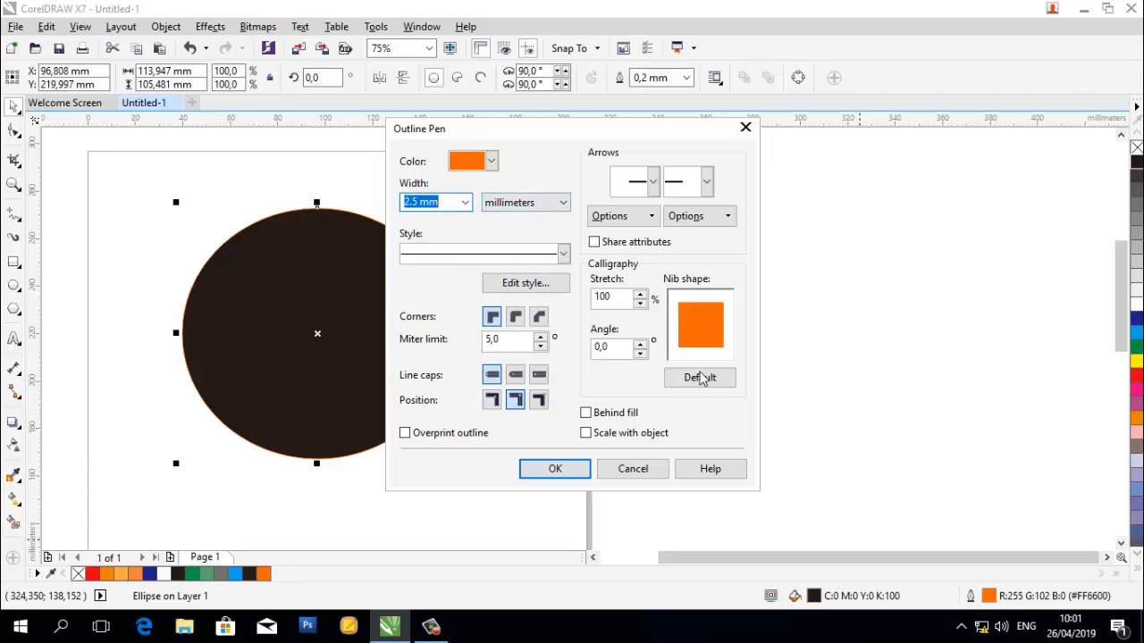
click(640, 344)
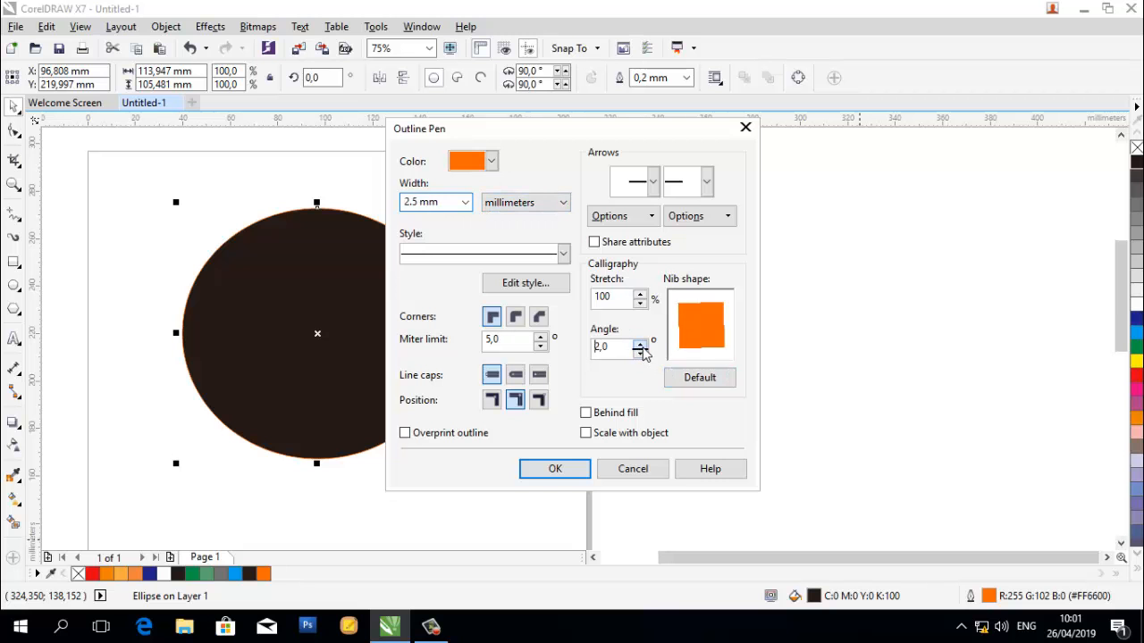
click(641, 345)
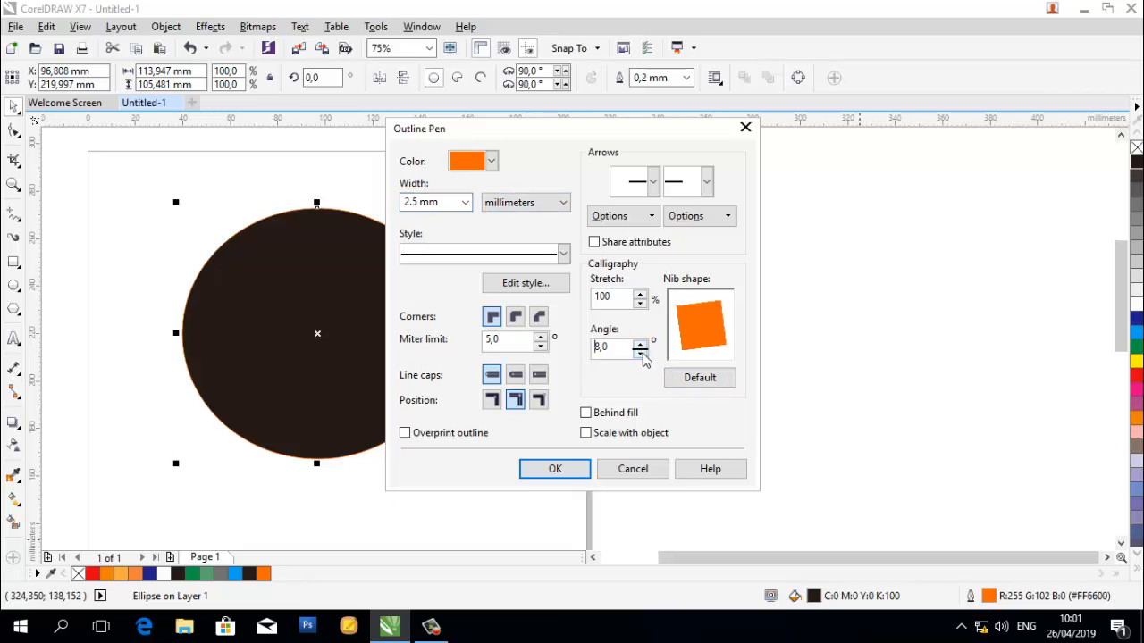
click(640, 352)
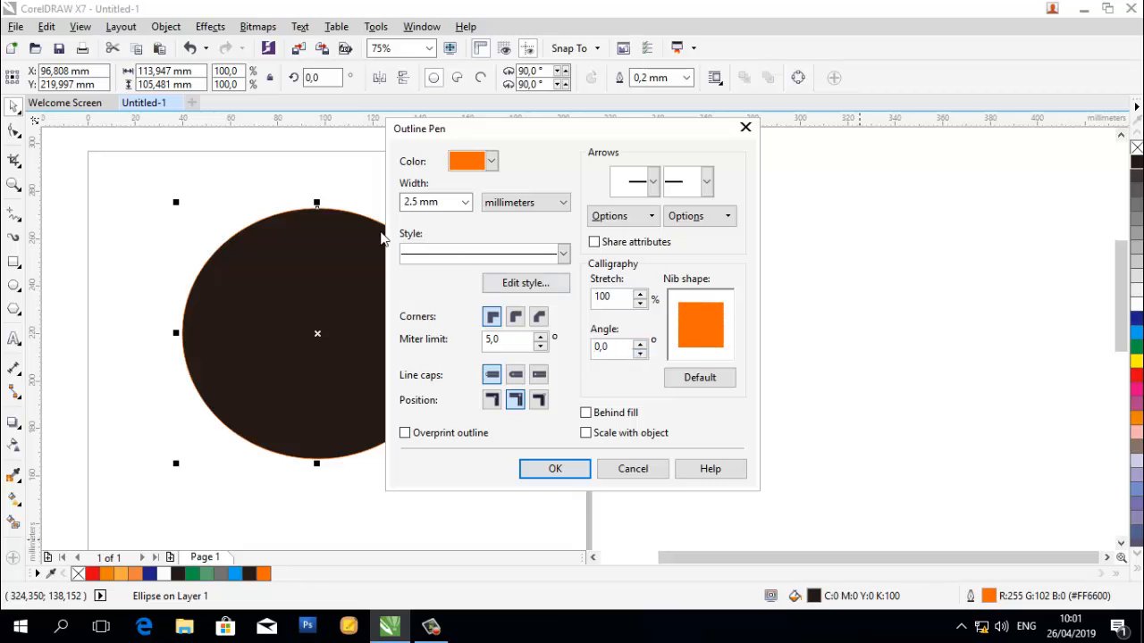
Settle on a 1.5 mm outline width, apply it, and reselect the ellipse
click(465, 204)
scroll(461, 223, up, 1)
click(454, 241)
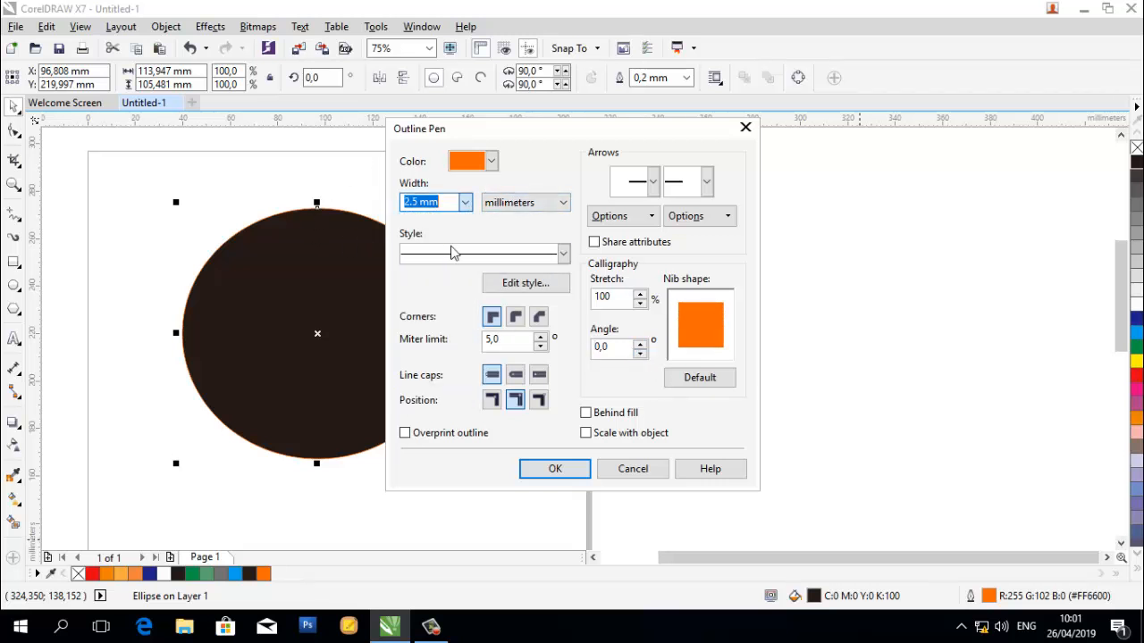
click(465, 202)
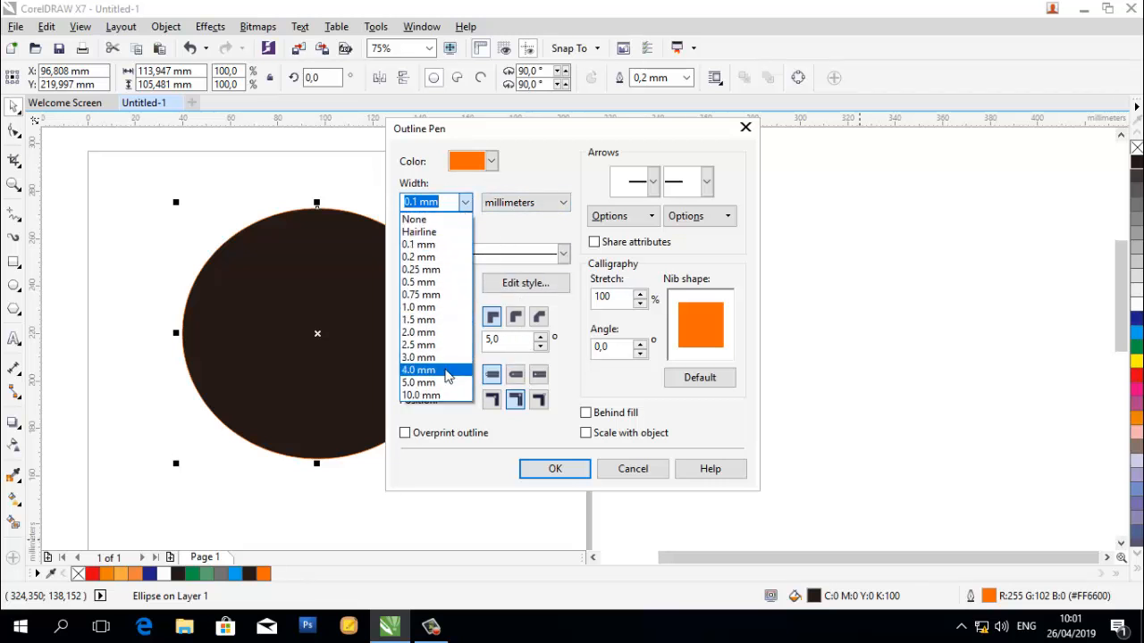
click(447, 319)
click(555, 469)
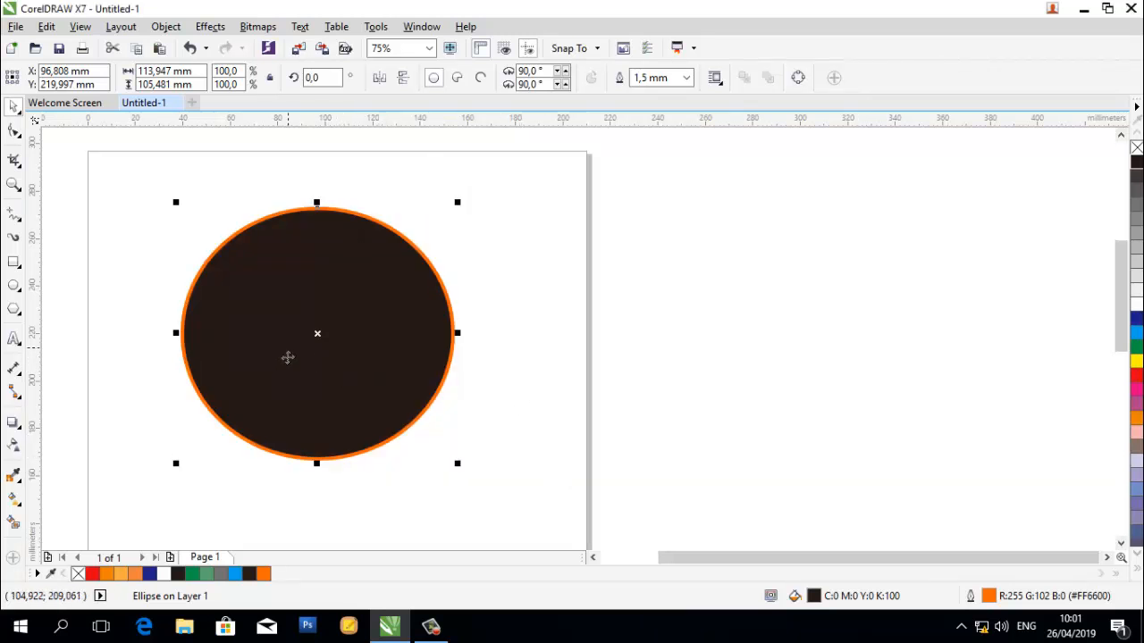
click(497, 402)
click(406, 371)
Paste the copied content and enlarge the dark circle by its corner handle
right_click(543, 375)
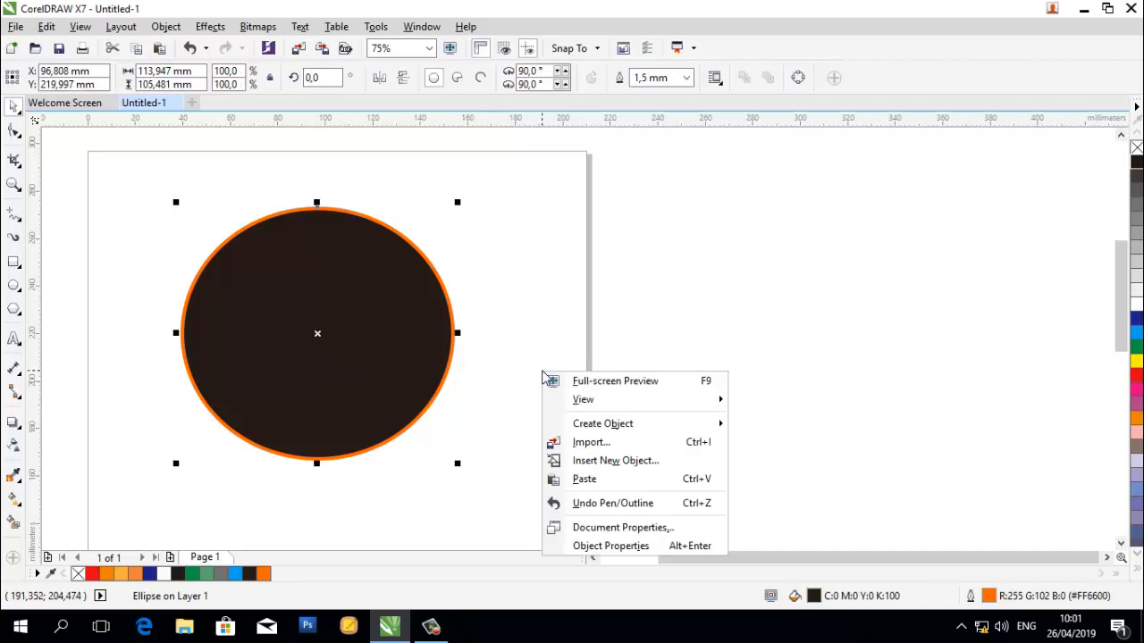
click(585, 483)
click(402, 329)
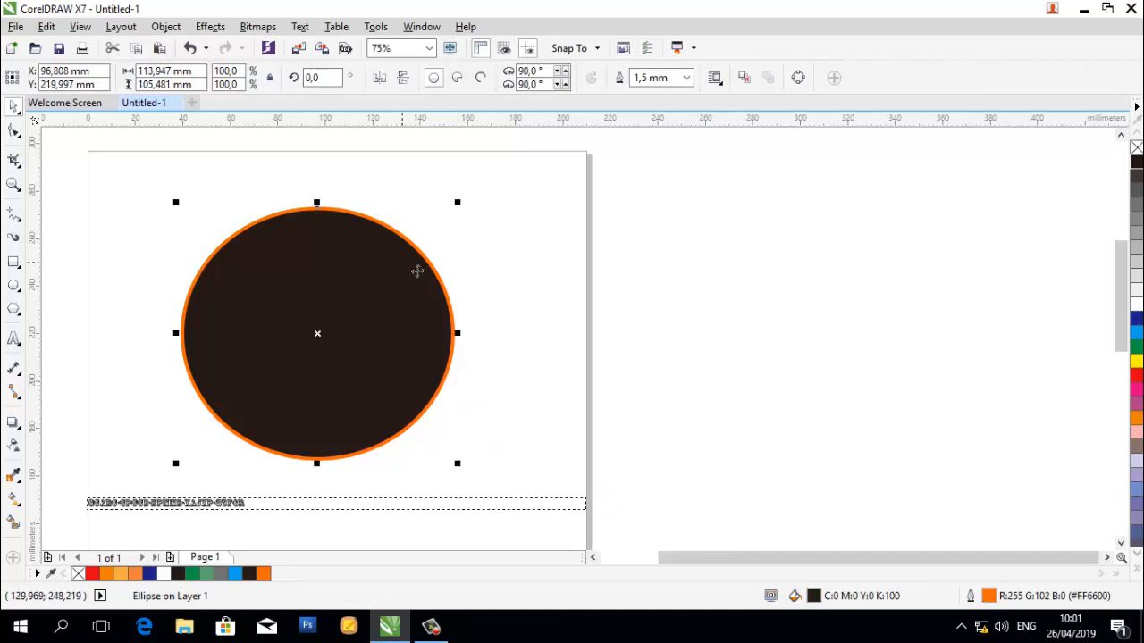
drag(467, 215, 494, 177)
click(441, 224)
click(355, 313)
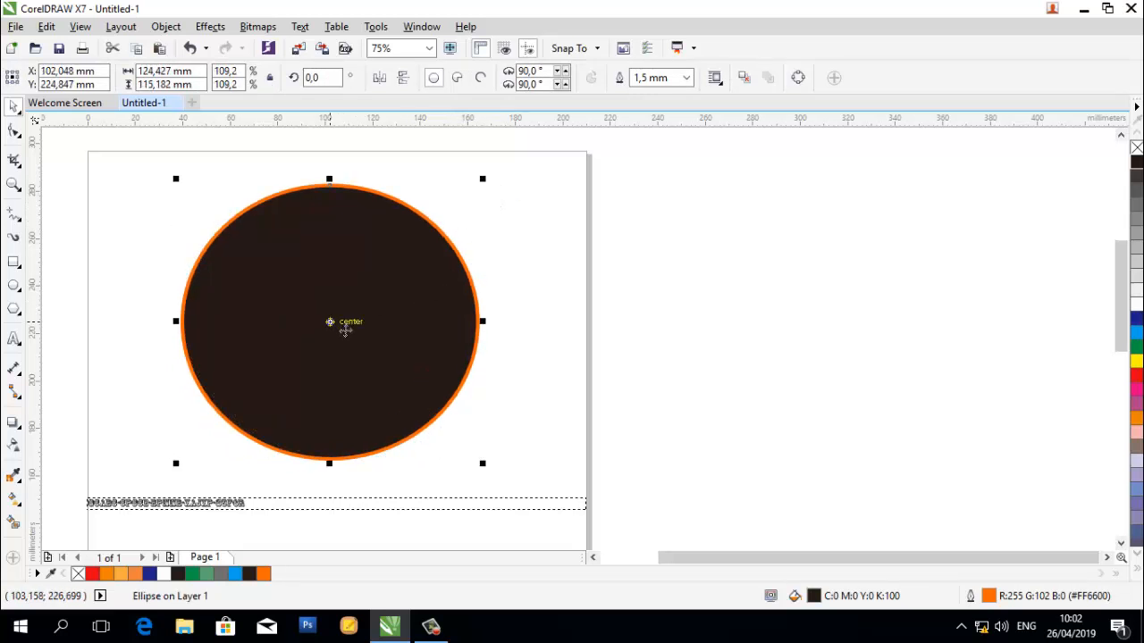
Nudge the circle, then duplicate it and shrink the copy to about 106.9 × 98.9 mm inside
right_click(520, 391)
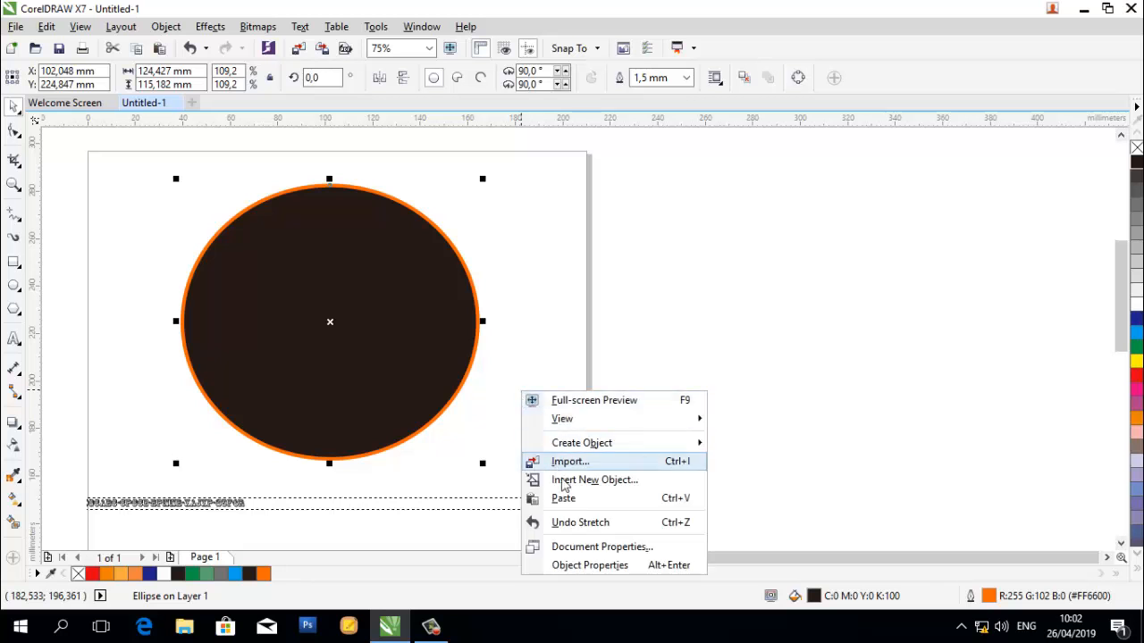
click(547, 259)
click(500, 243)
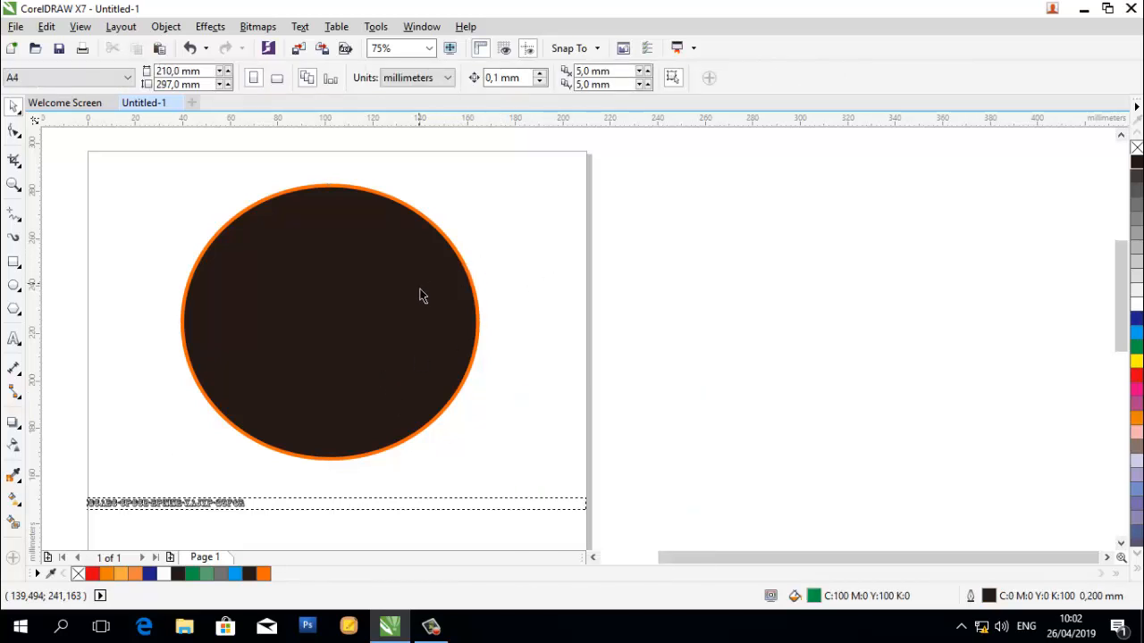
click(423, 296)
right_click(535, 214)
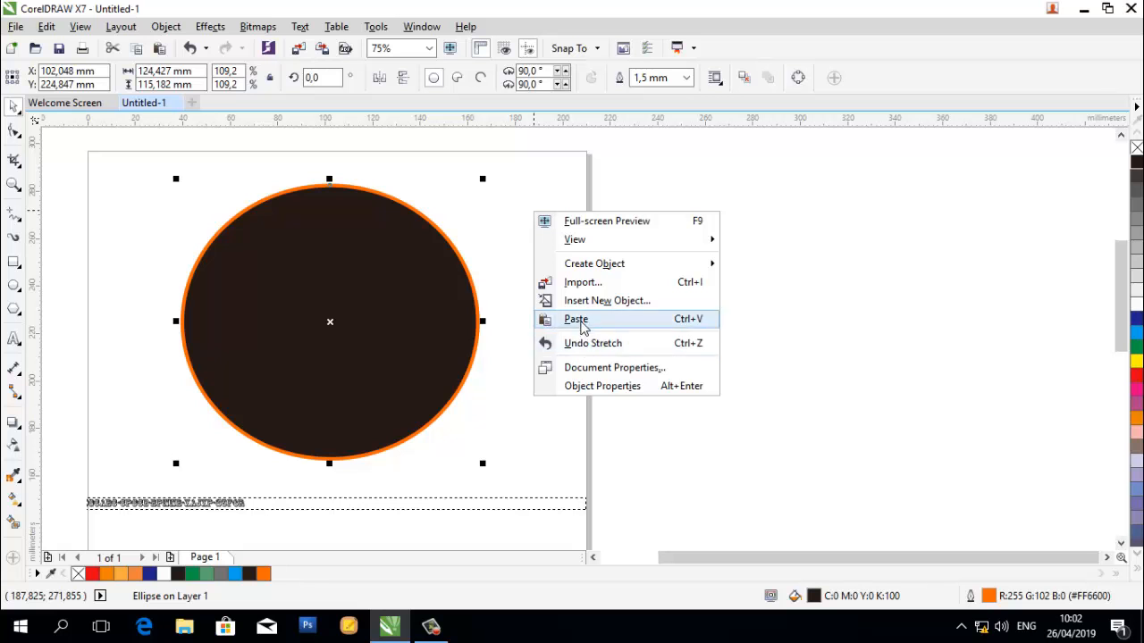
click(579, 321)
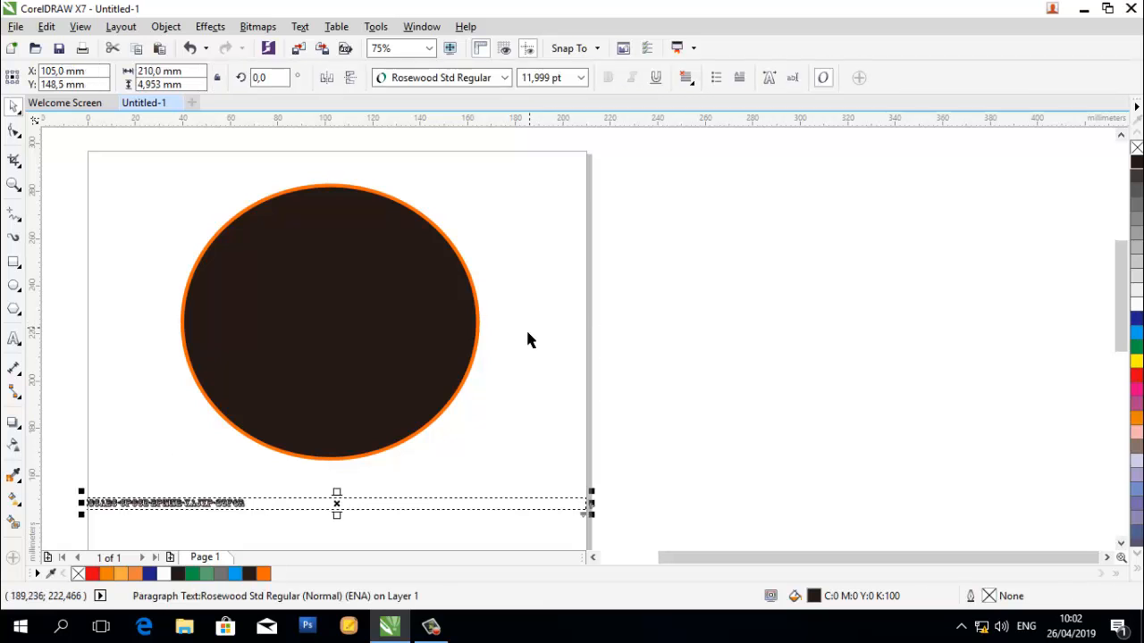
drag(408, 217, 394, 230)
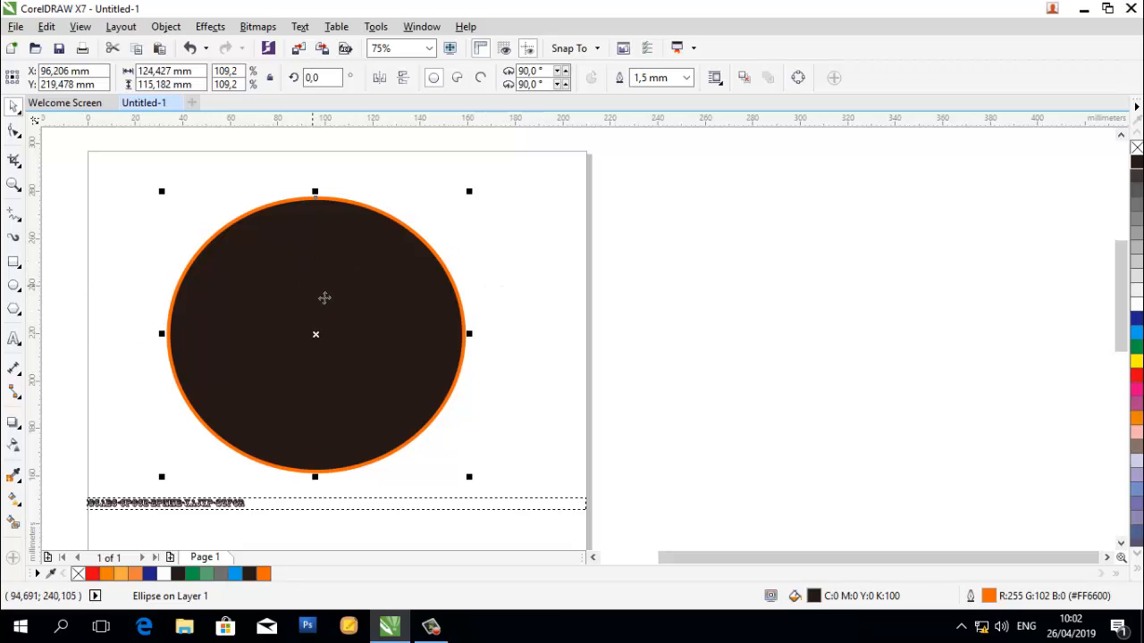
key(ctrl+d)
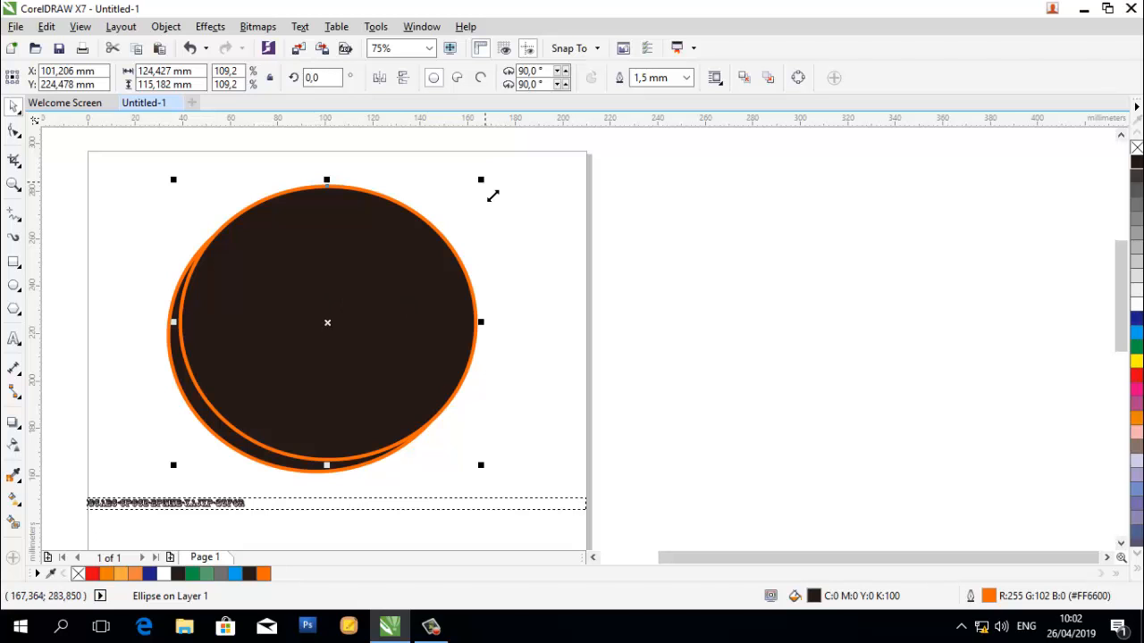
drag(490, 192, 439, 216)
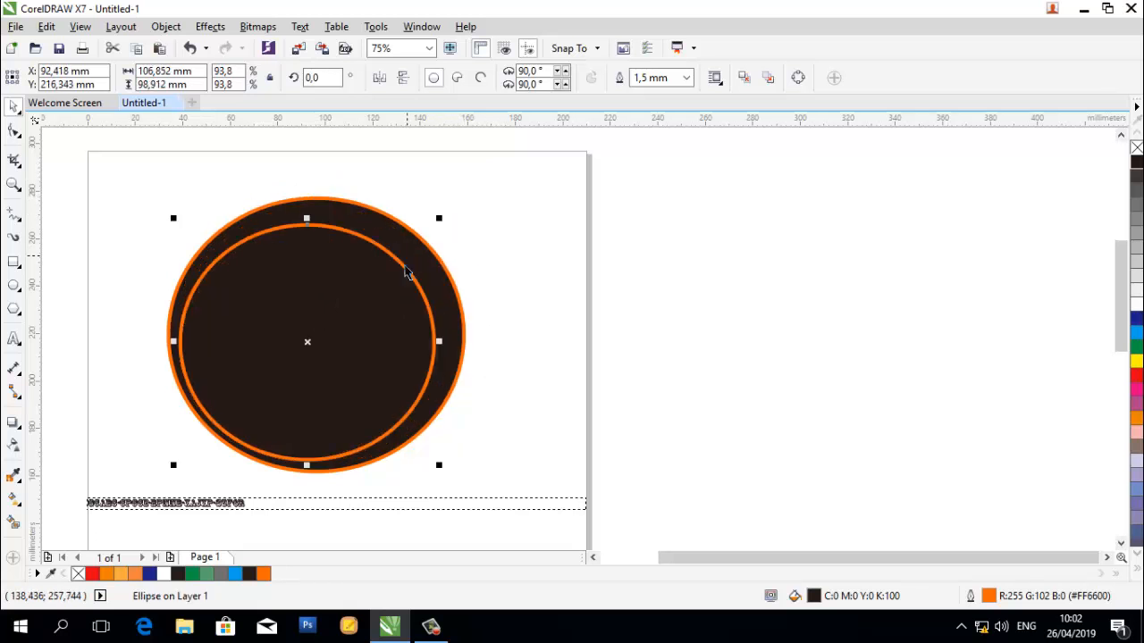
Centre the inner circle, give it a 1.0 mm orange outline, and duplicate it
drag(322, 352, 318, 335)
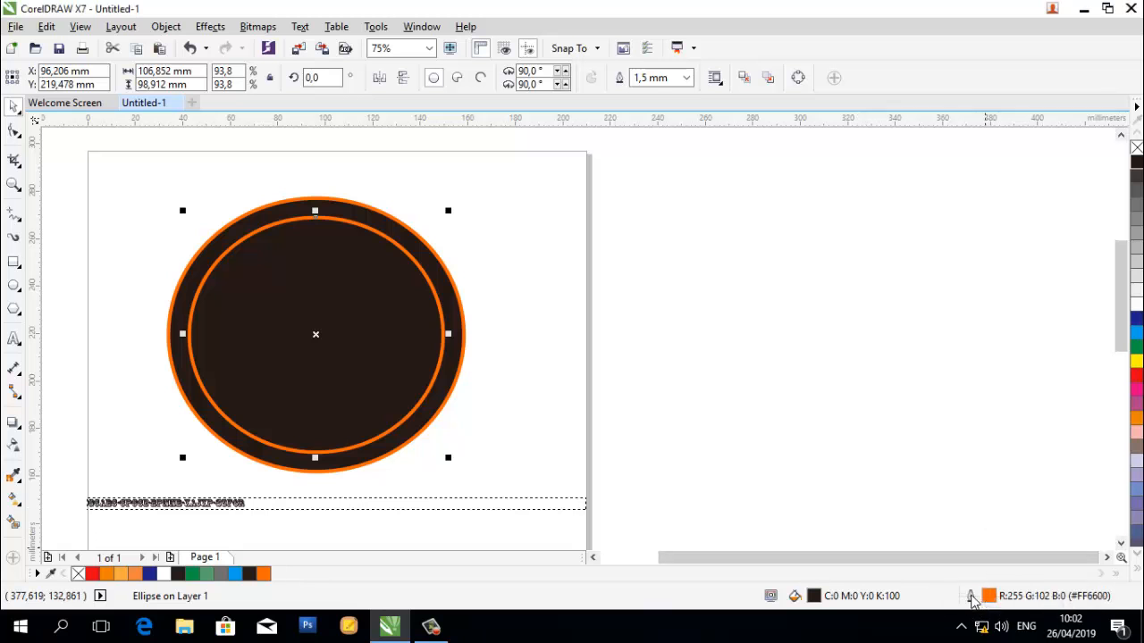
double_click(973, 602)
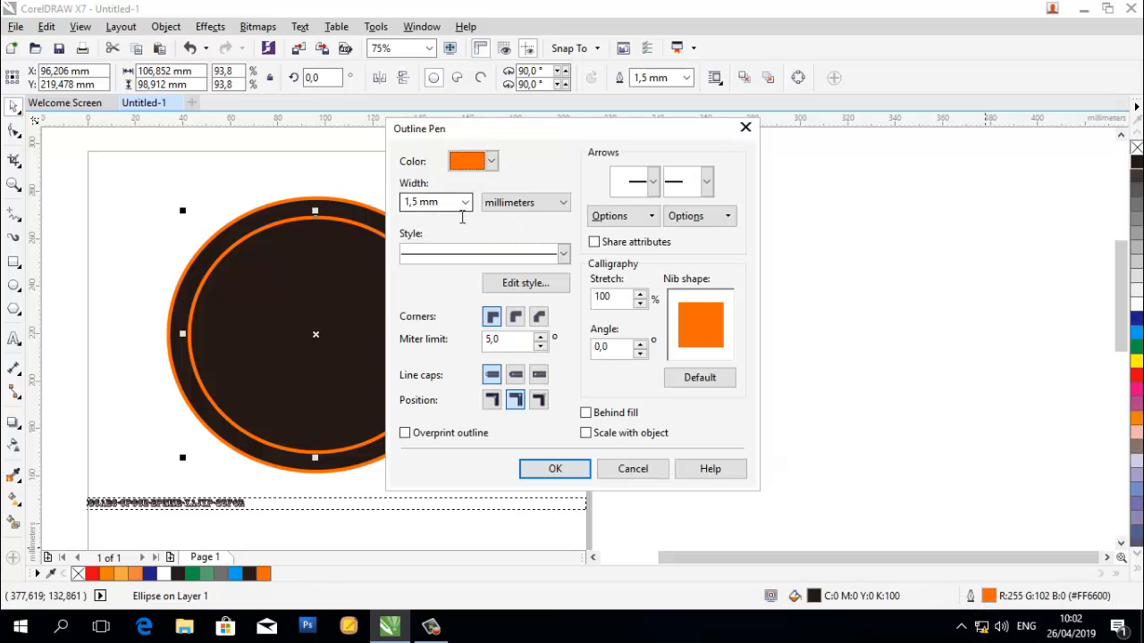
click(464, 202)
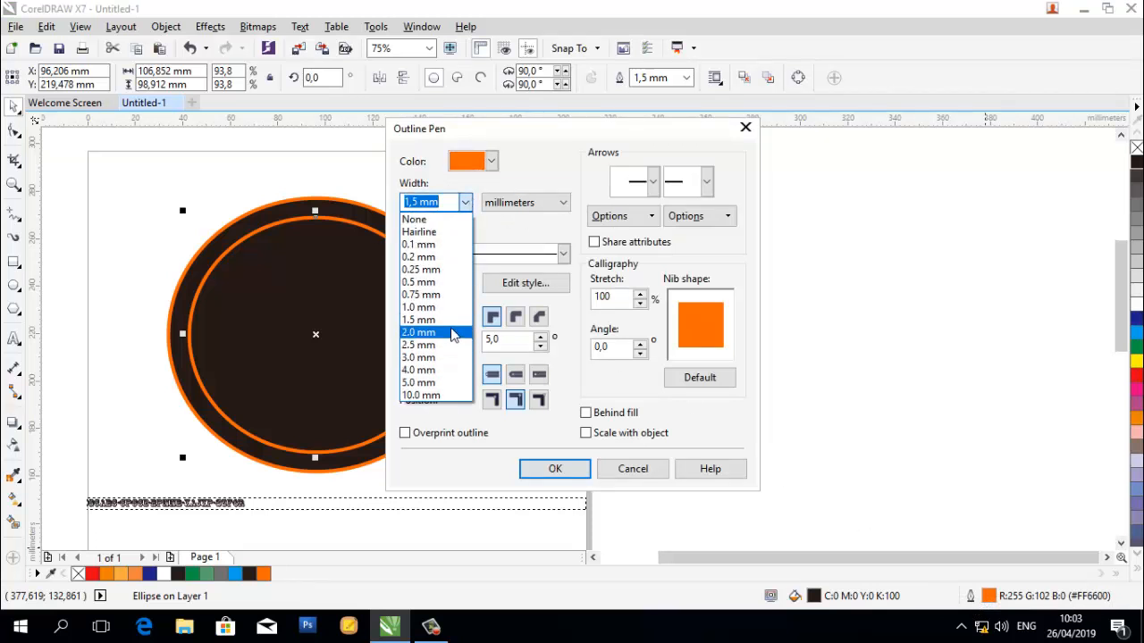
click(449, 306)
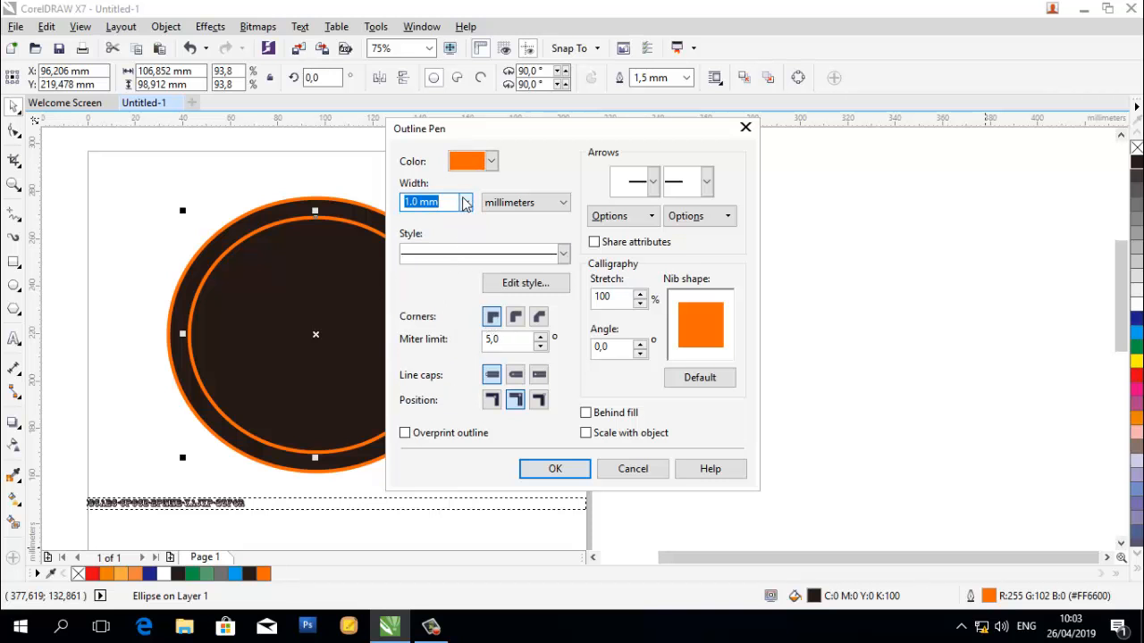
click(563, 473)
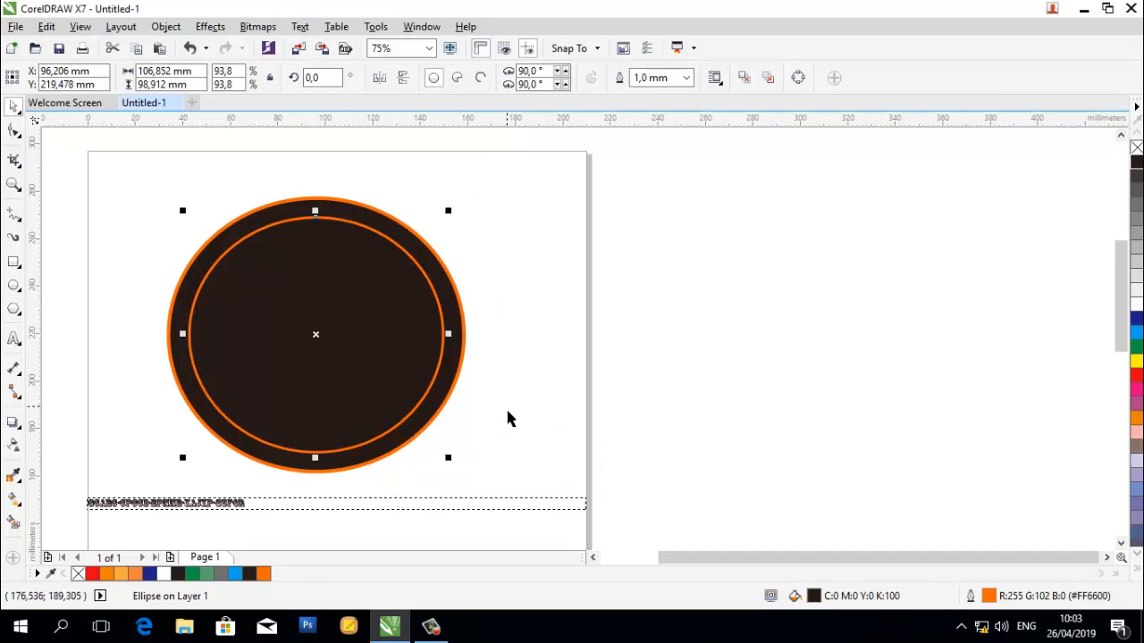
key(ctrl+v)
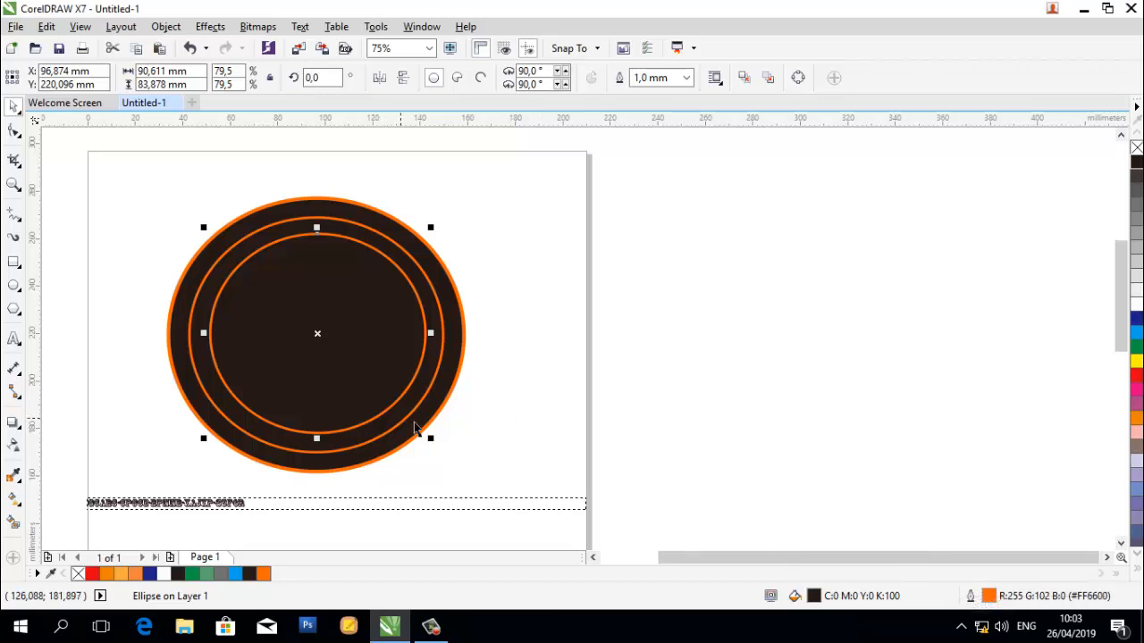
Give the innermost circle a spaced dashed orange outline
double_click(974, 600)
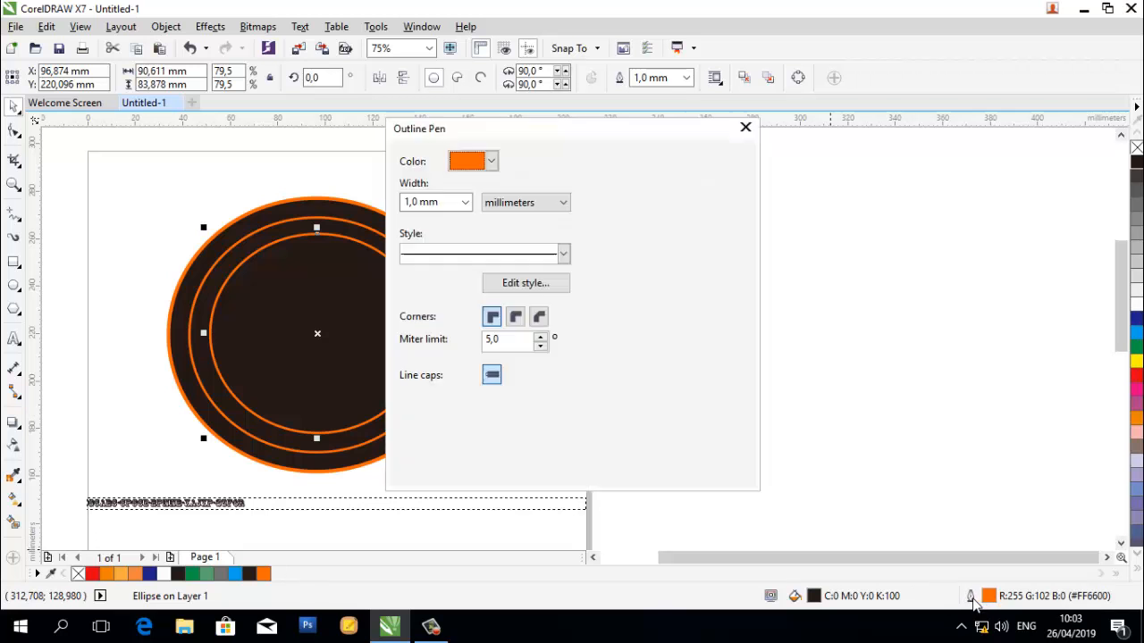
click(563, 254)
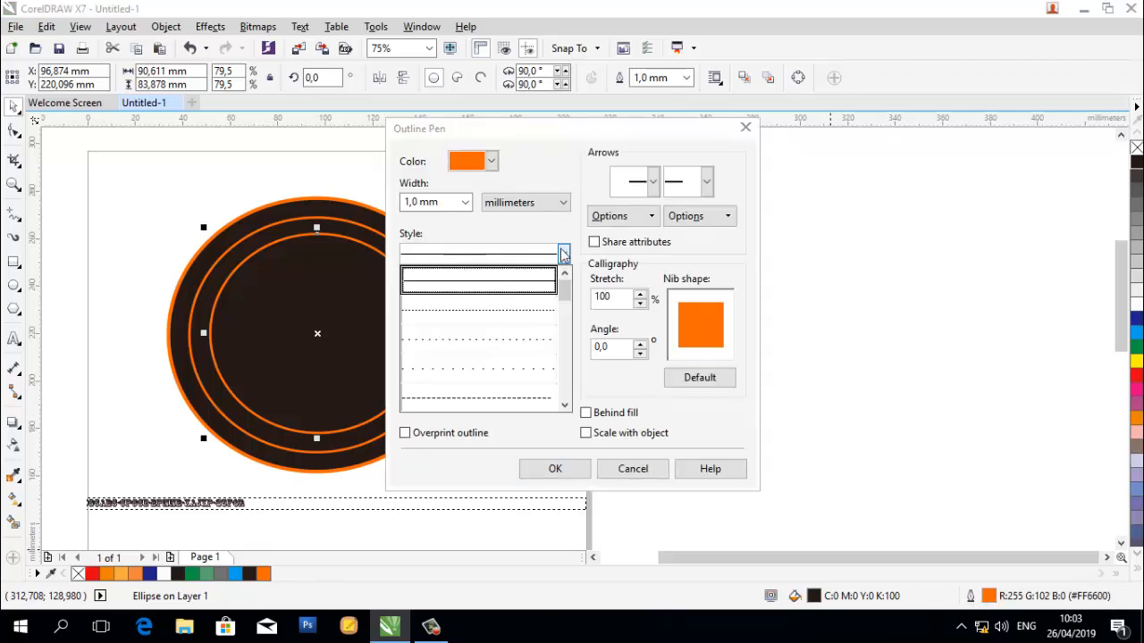
click(564, 407)
click(564, 407)
click(564, 407)
click(564, 407)
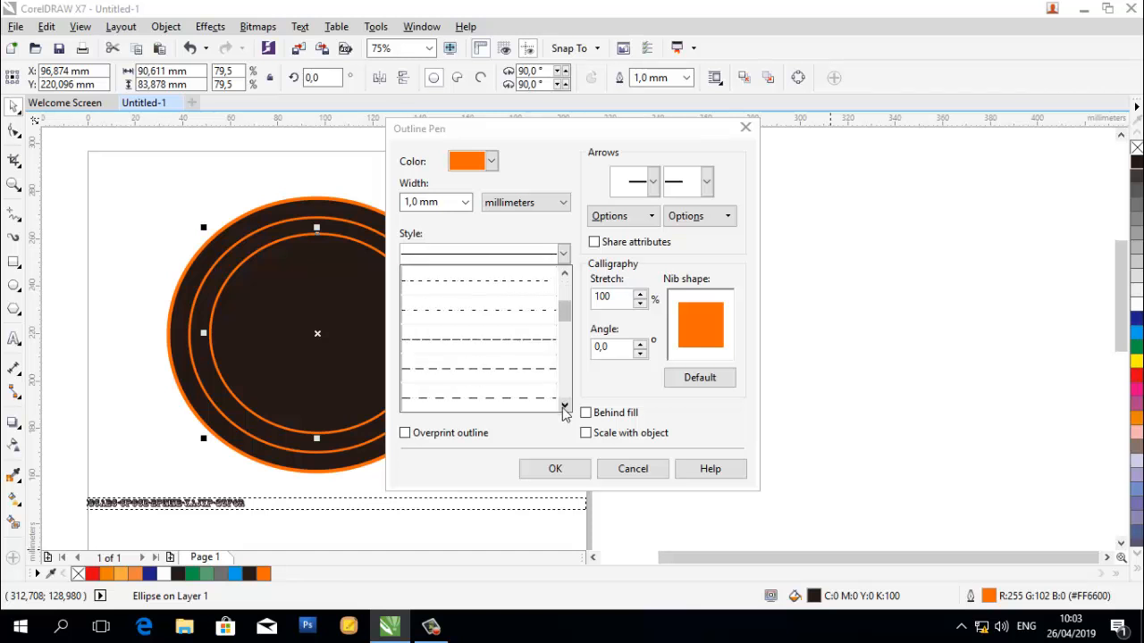
click(564, 406)
click(539, 368)
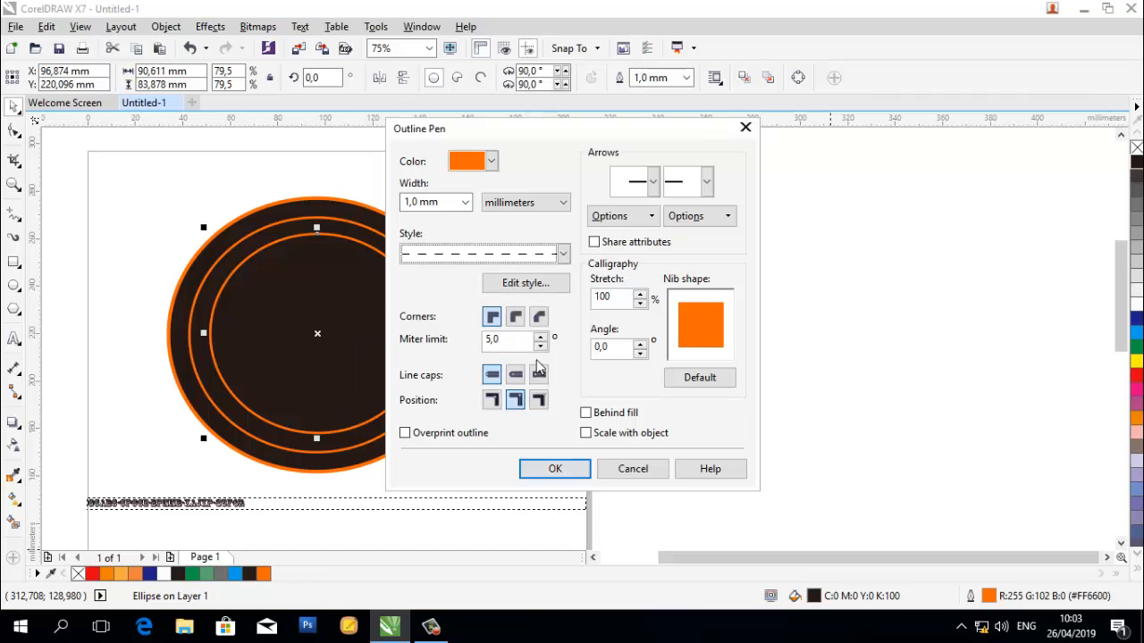
click(554, 468)
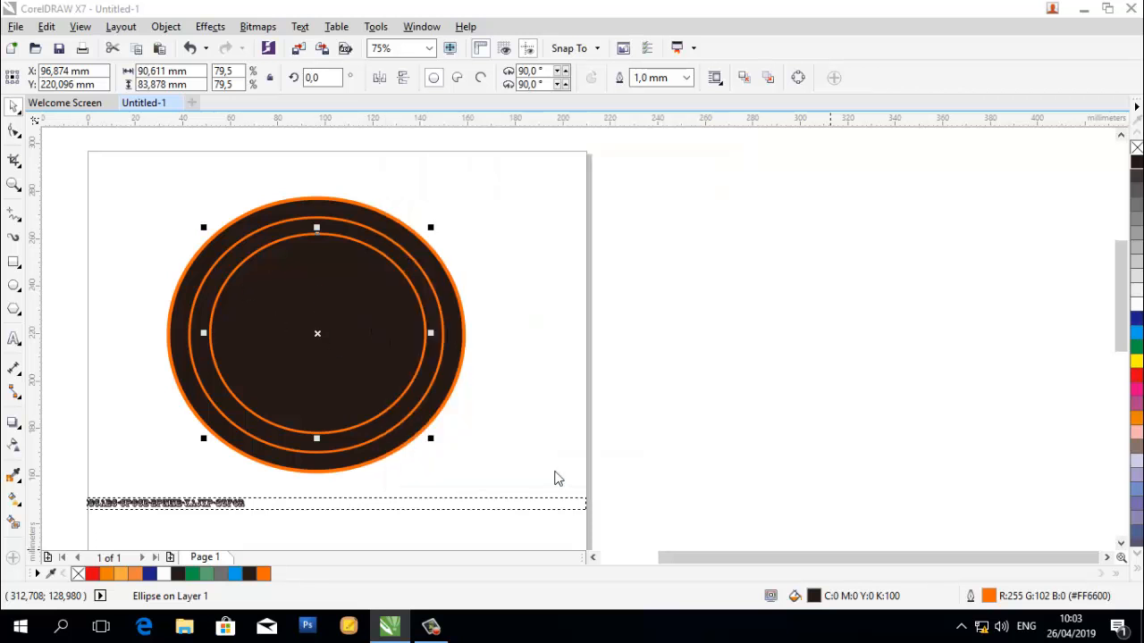
click(107, 319)
key(F8)
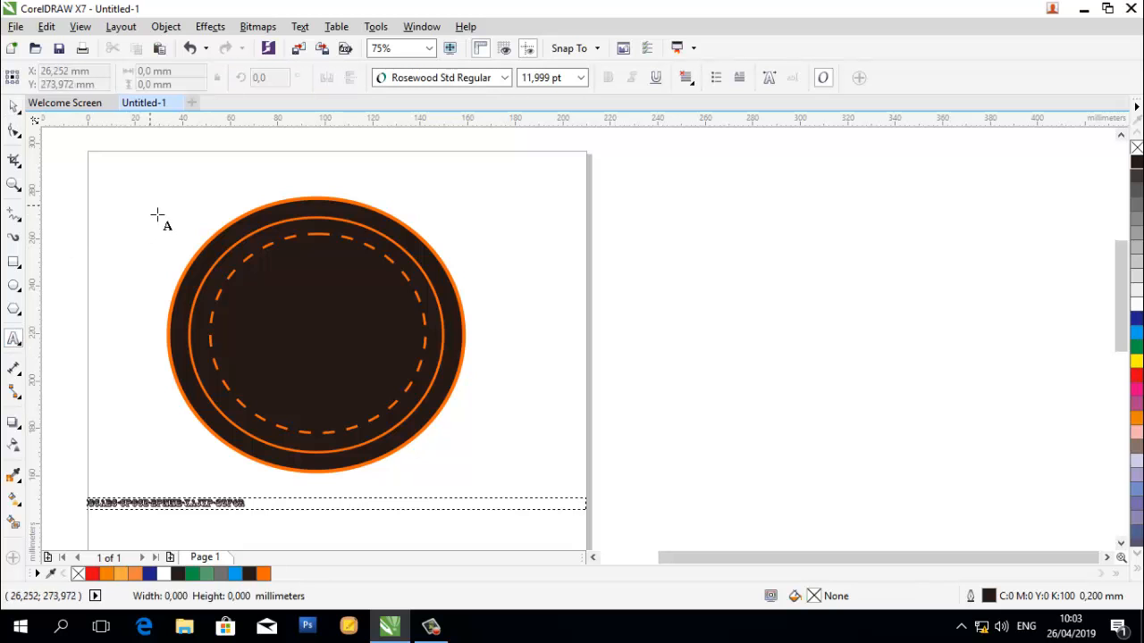
Type MULTIMEDIA as 24 pt Arial text above the upper left of the circle
click(156, 215)
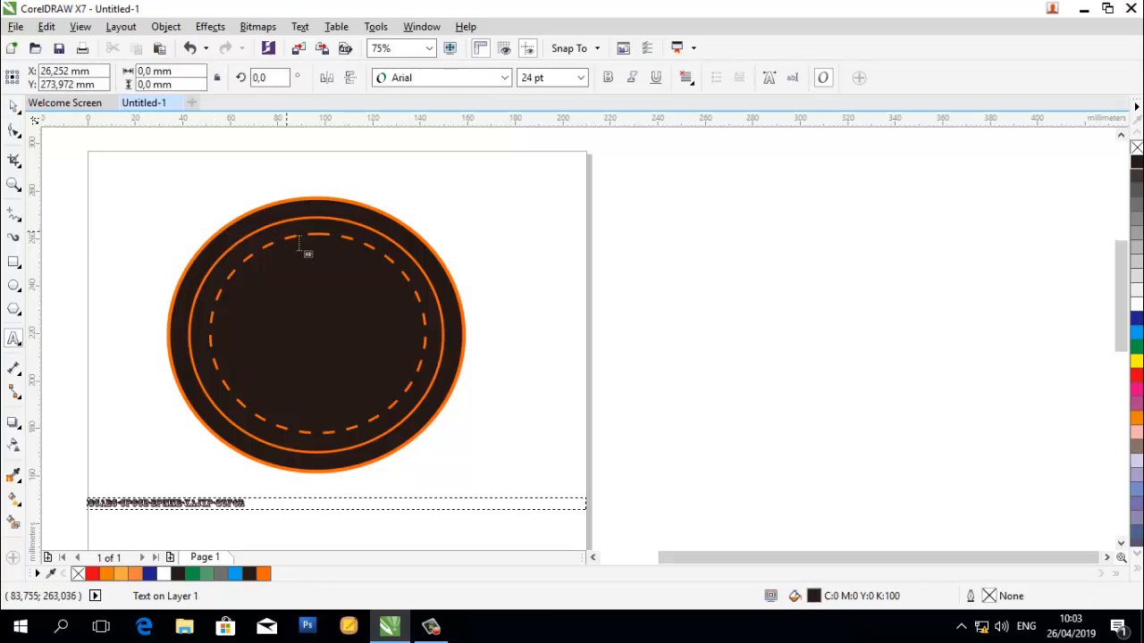
click(152, 199)
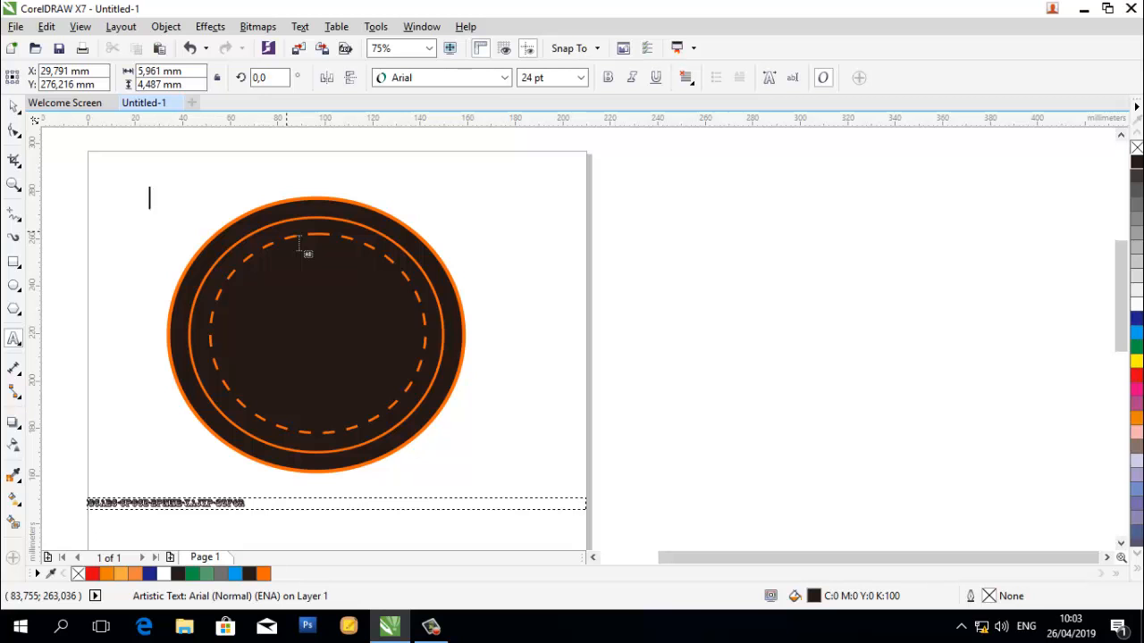
text(MULTIMEDIA)
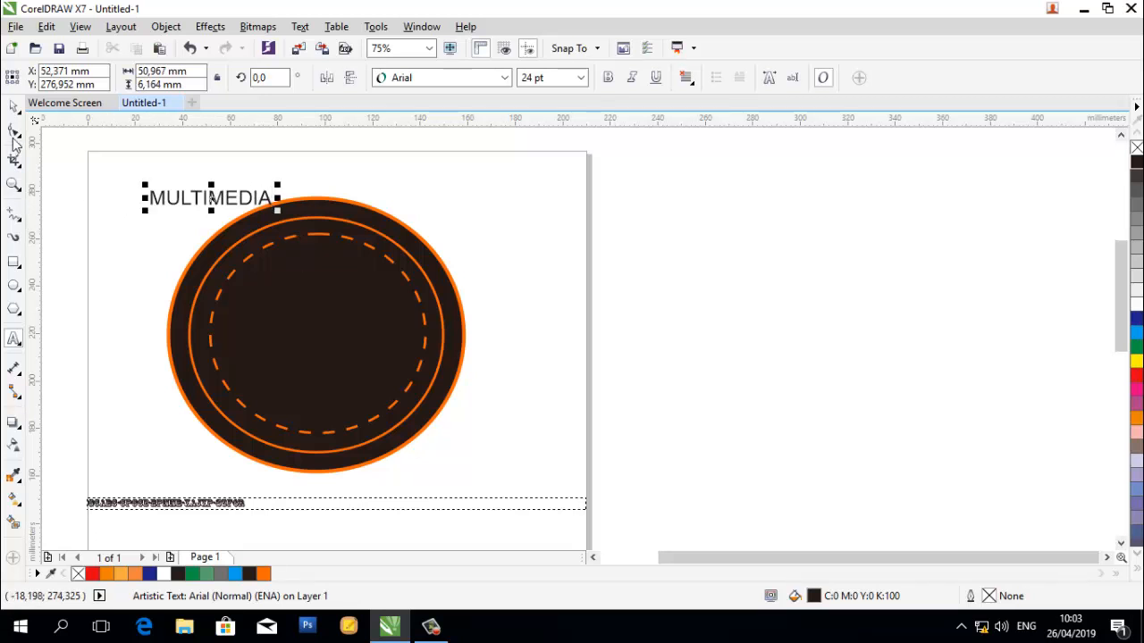
click(13, 106)
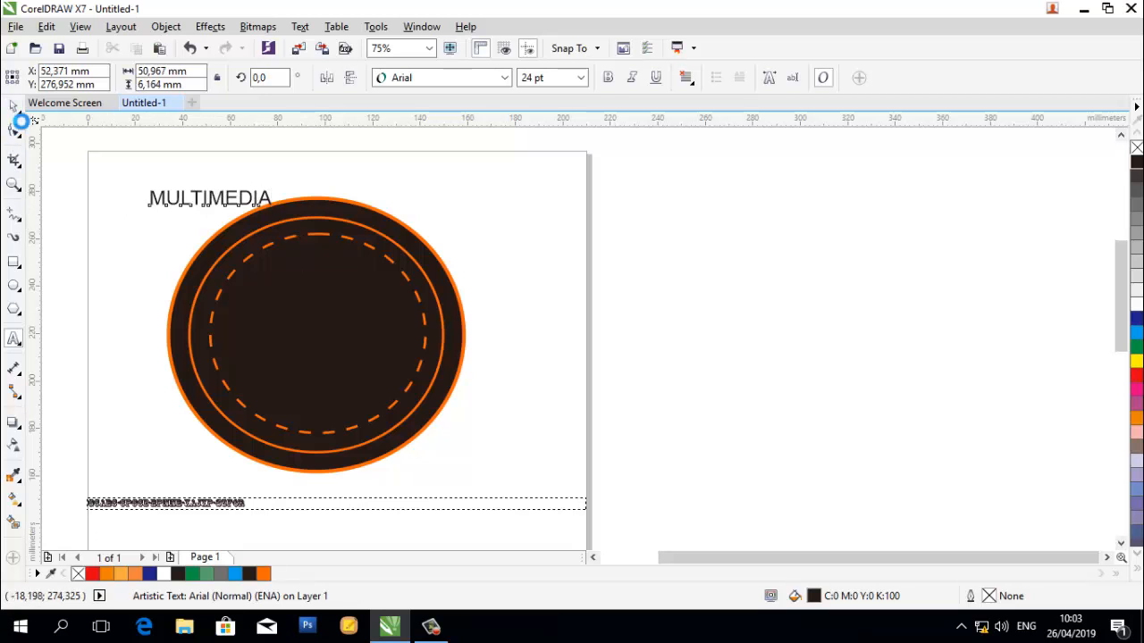
Try the Forte font on the MULTIMEDIA text
click(504, 78)
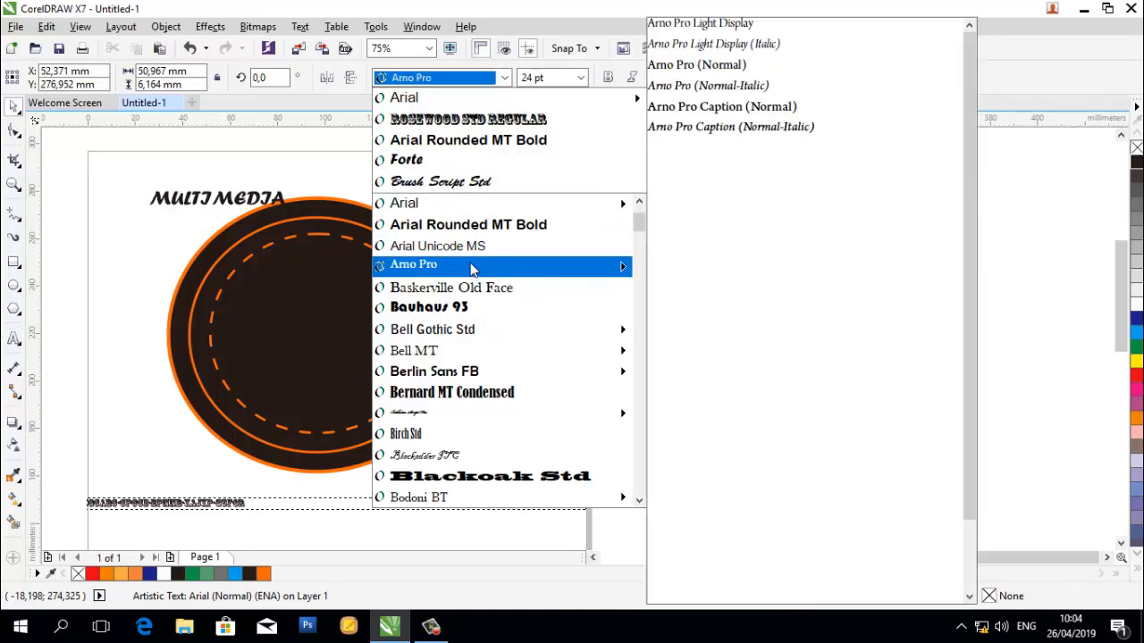
mouse_move(482, 376)
scroll(483, 376, down, 5)
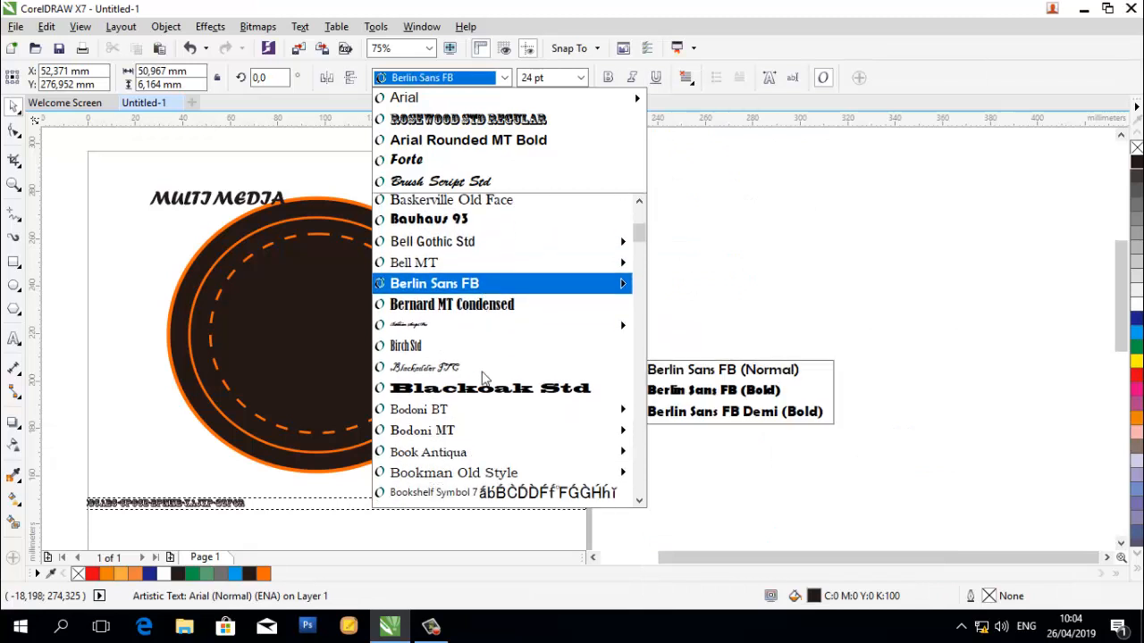
scroll(483, 377, down, 3)
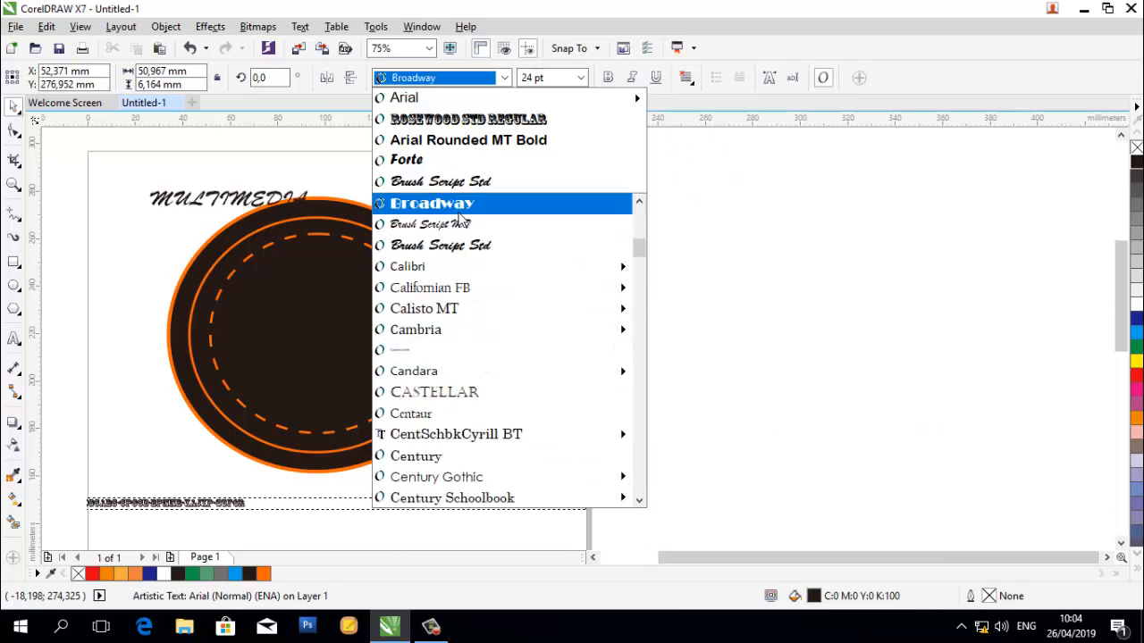
scroll(470, 223, up, 3)
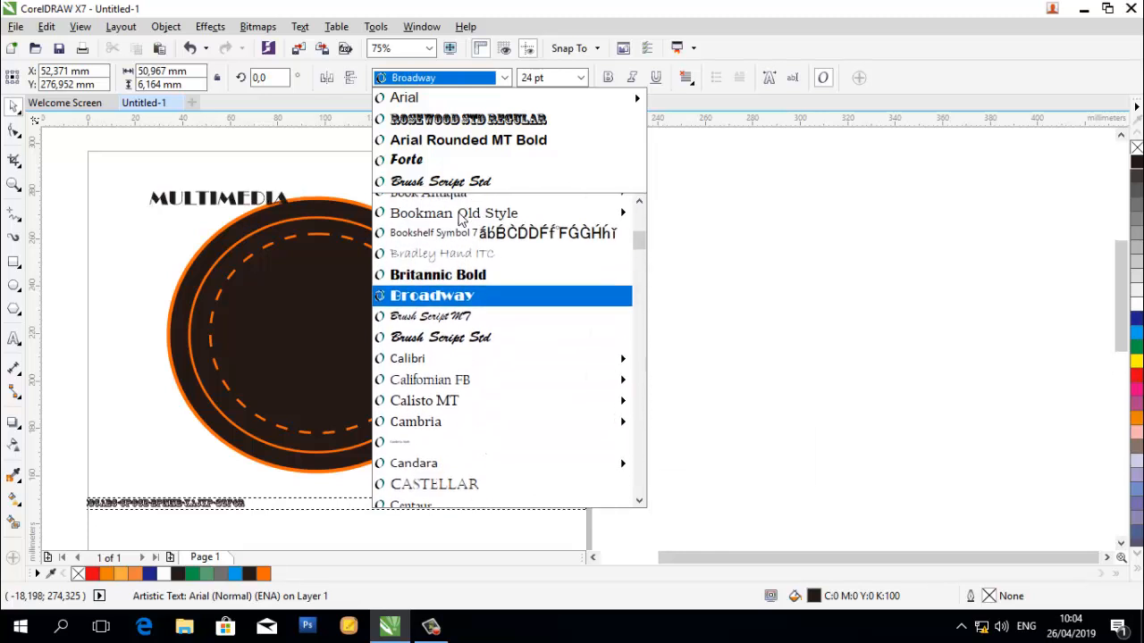
click(454, 160)
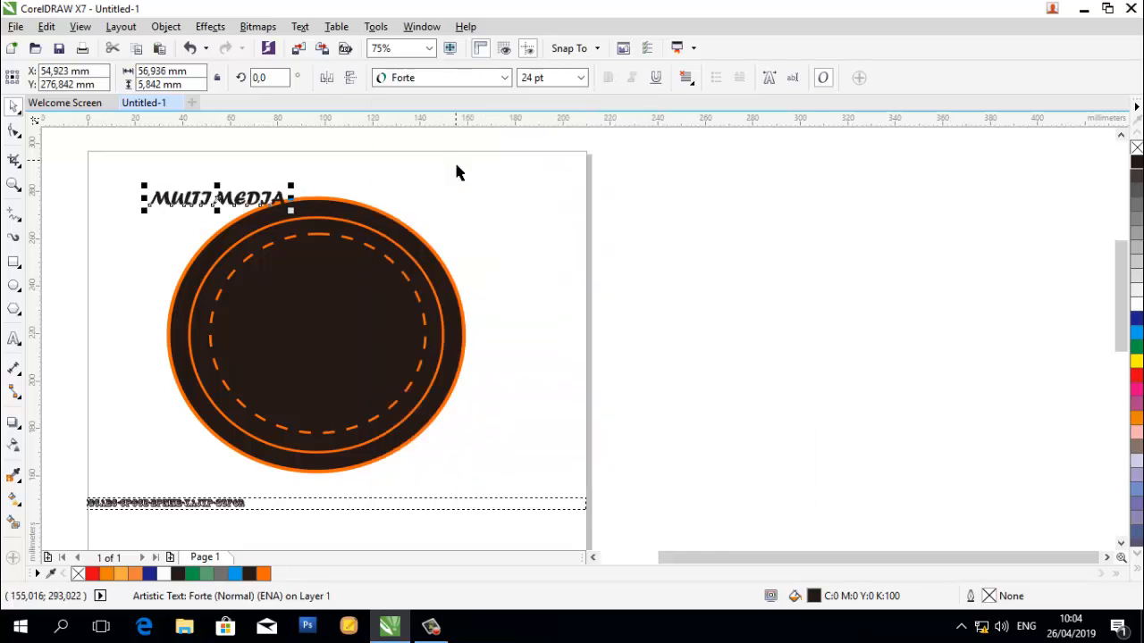
Browse the font list and set MULTIMEDIA in Britannic Bold at 24 pt
click(503, 77)
scroll(490, 268, up, 6)
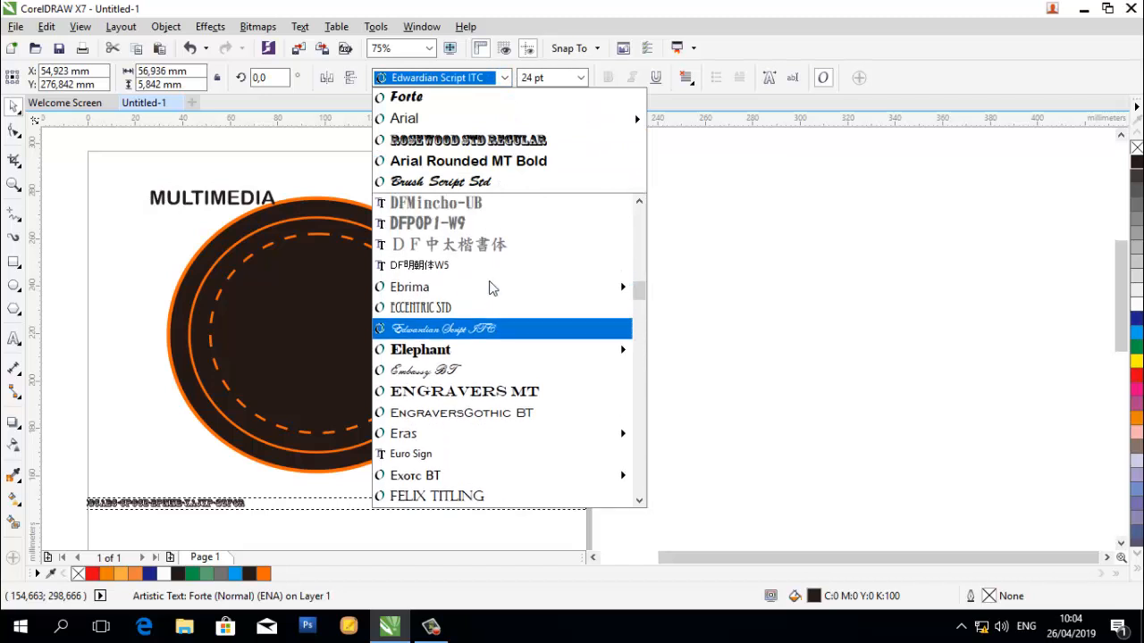
scroll(489, 288, up, 8)
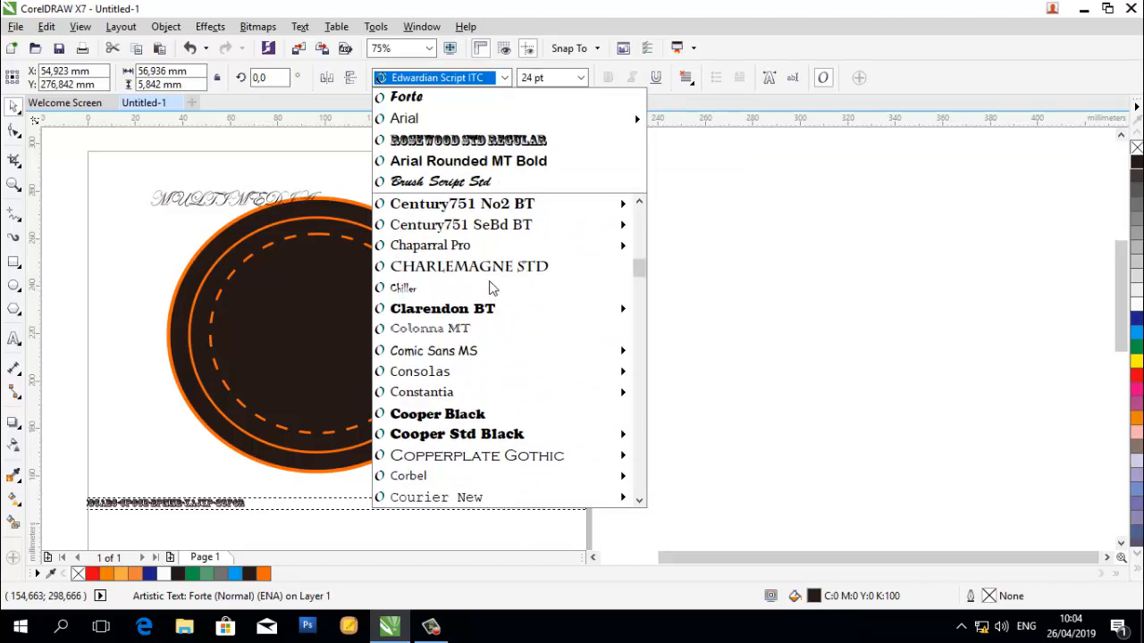
scroll(490, 288, up, 5)
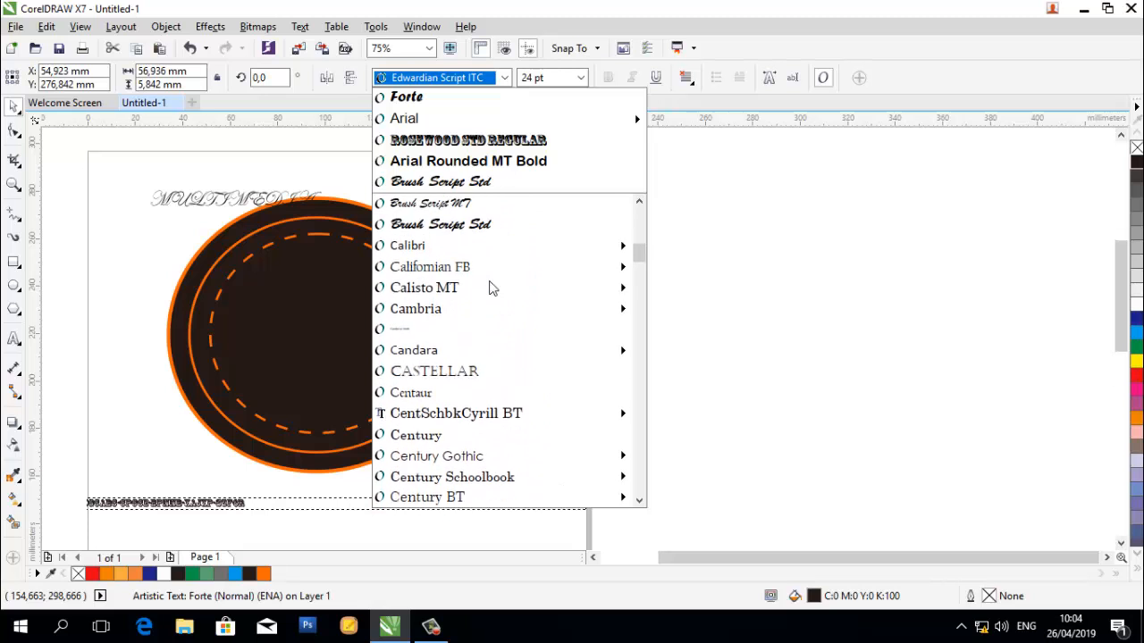
scroll(490, 288, down, 1)
scroll(490, 287, up, 3)
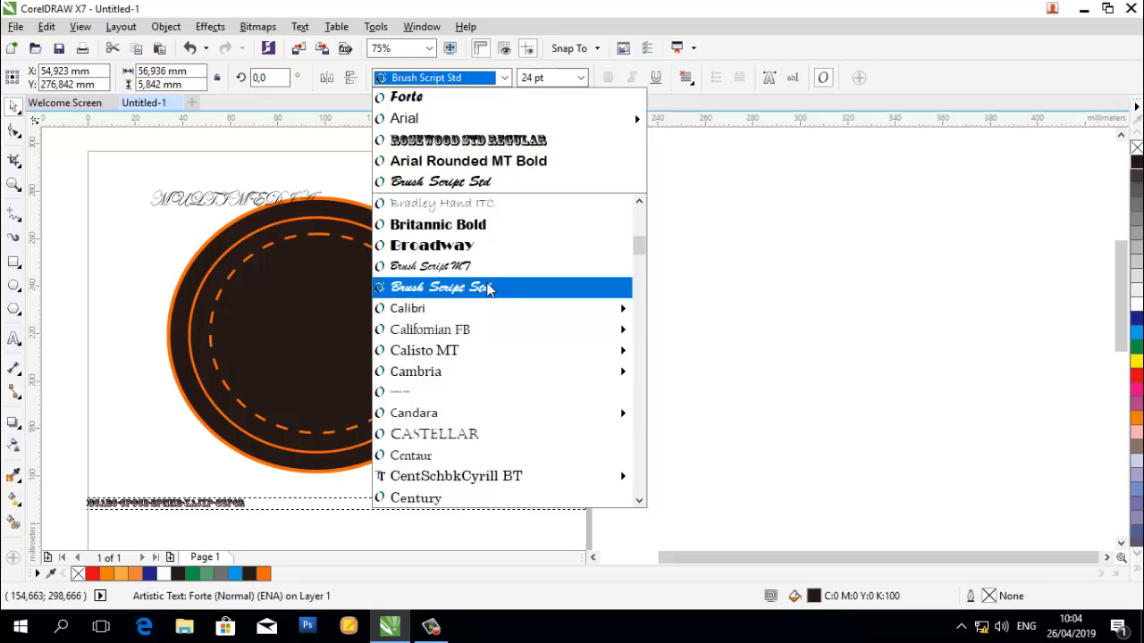
scroll(471, 281, down, 4)
scroll(471, 282, down, 2)
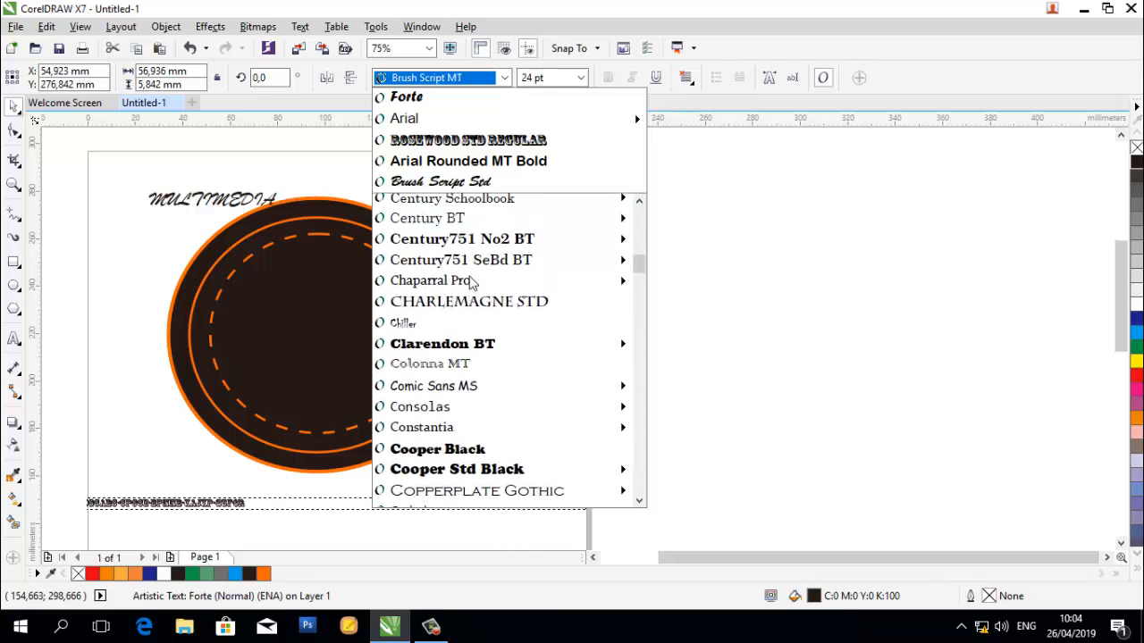
scroll(471, 282, up, 8)
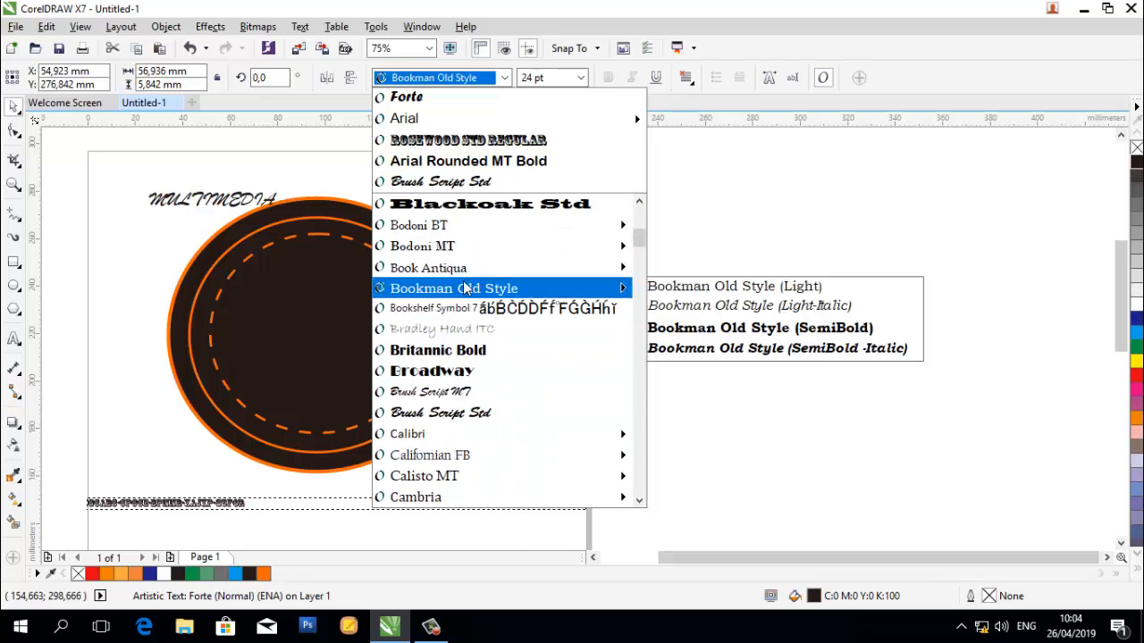
click(461, 353)
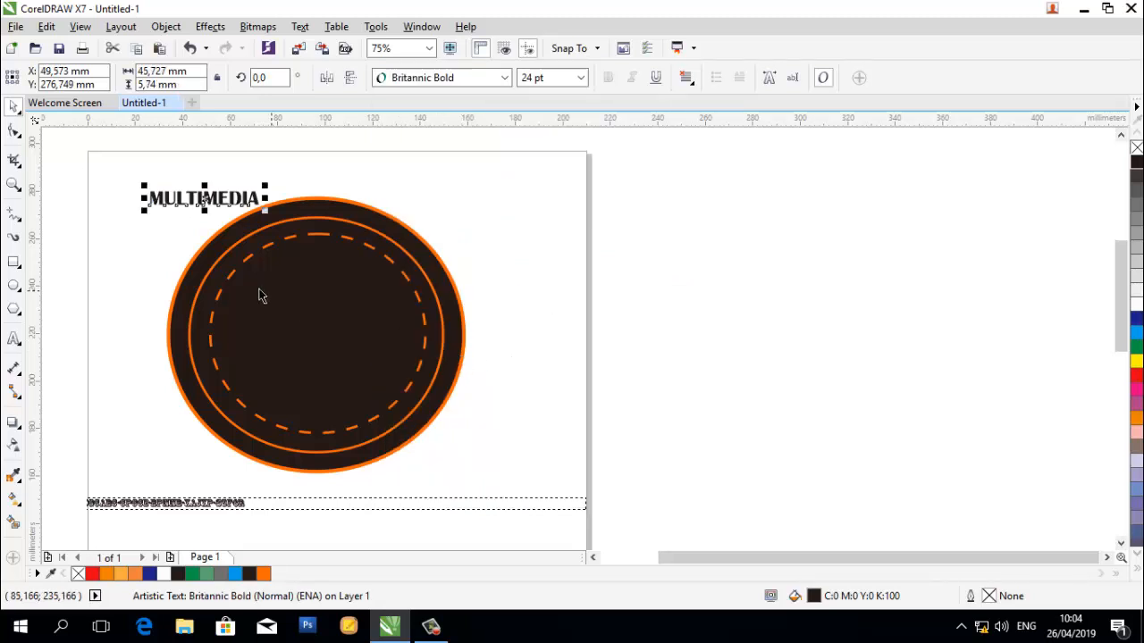
Make MULTIMEDIA white, move it into the circle, and shrink and recentre the dashed ring
click(1137, 304)
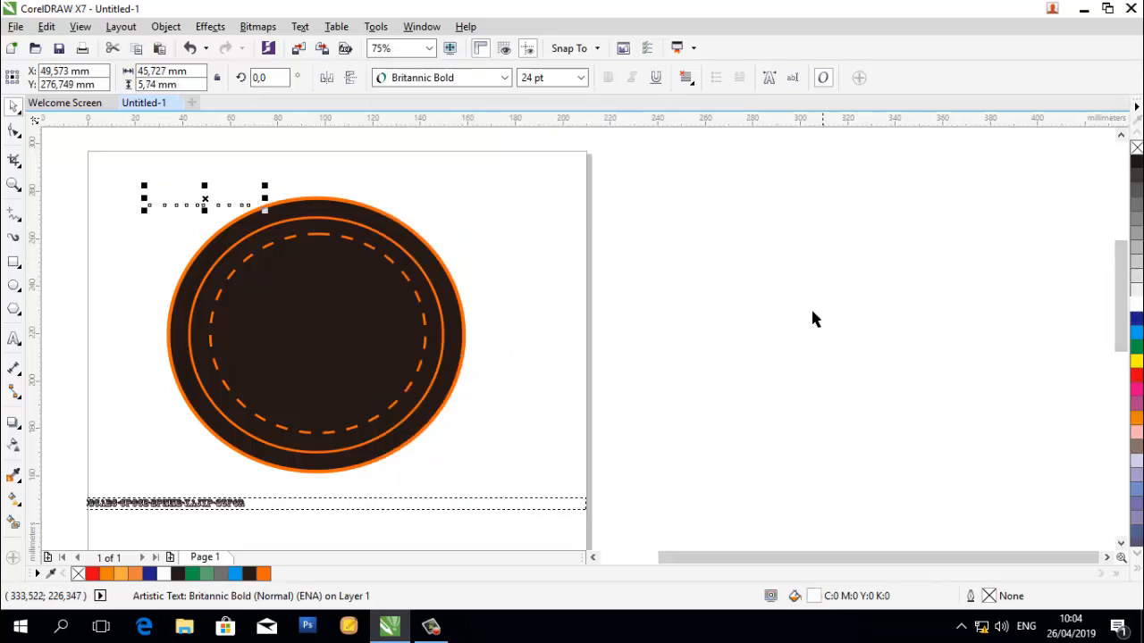
drag(216, 211, 444, 381)
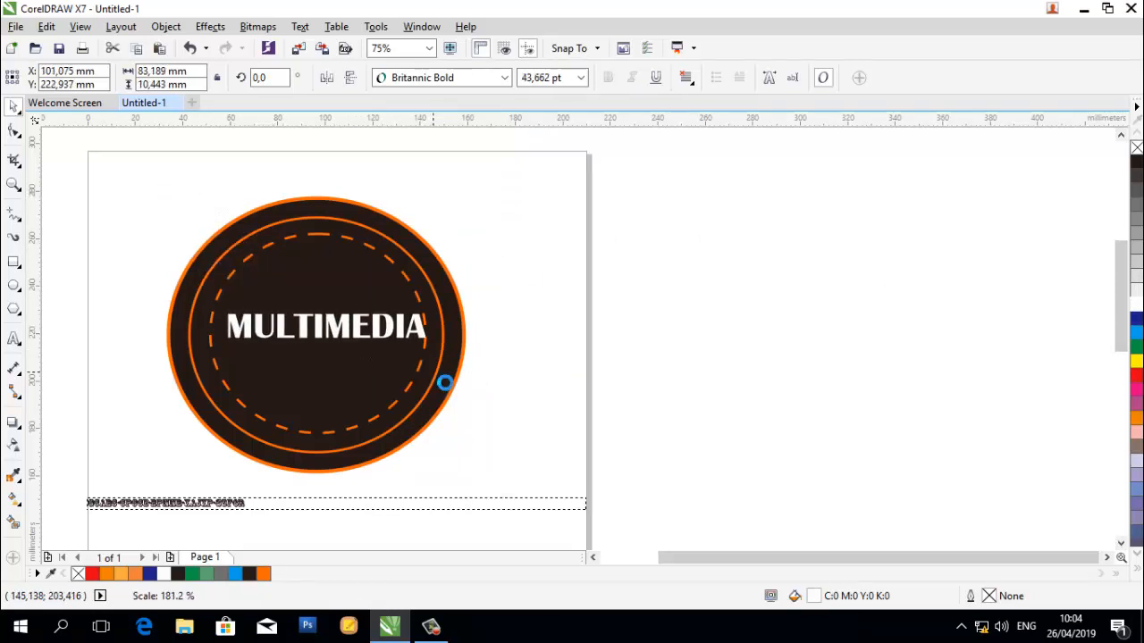
click(349, 244)
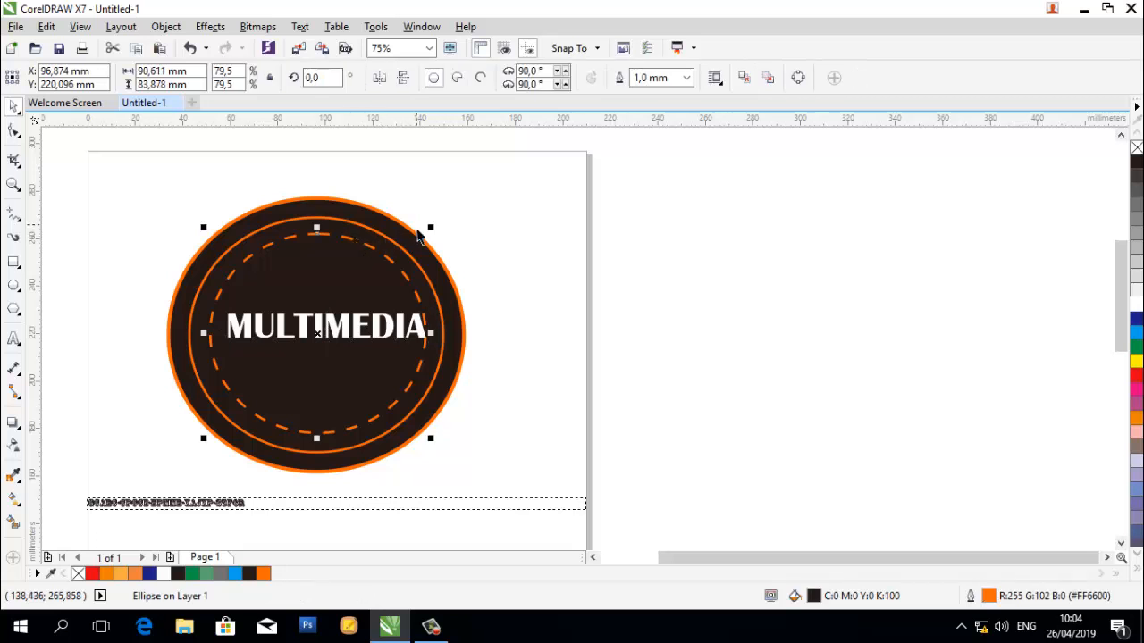
drag(437, 240, 427, 253)
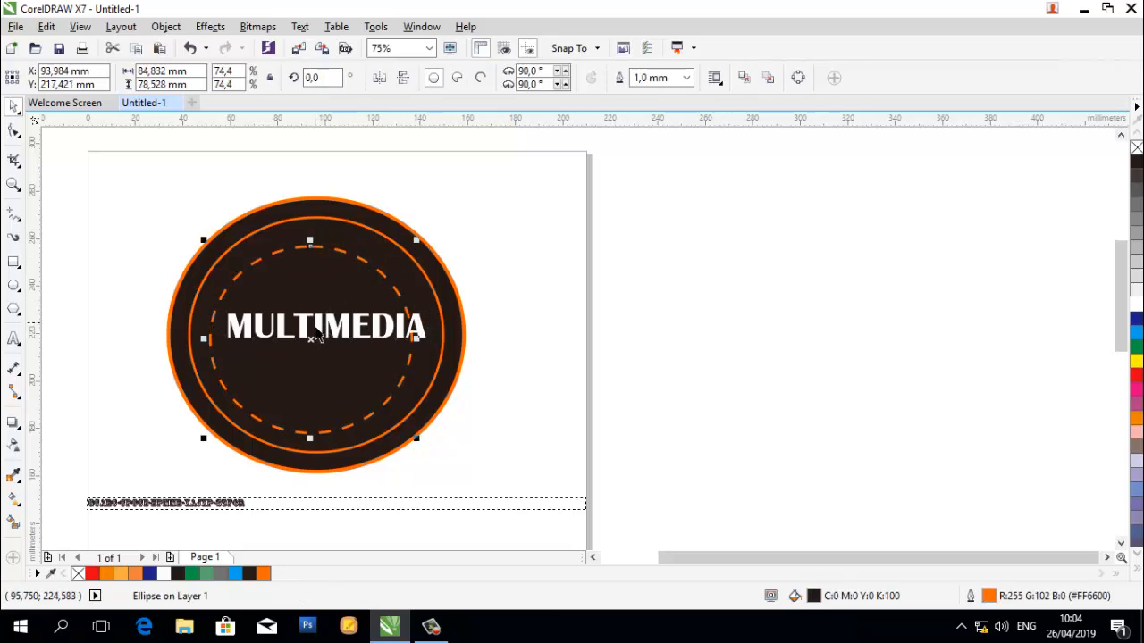
drag(315, 332, 287, 334)
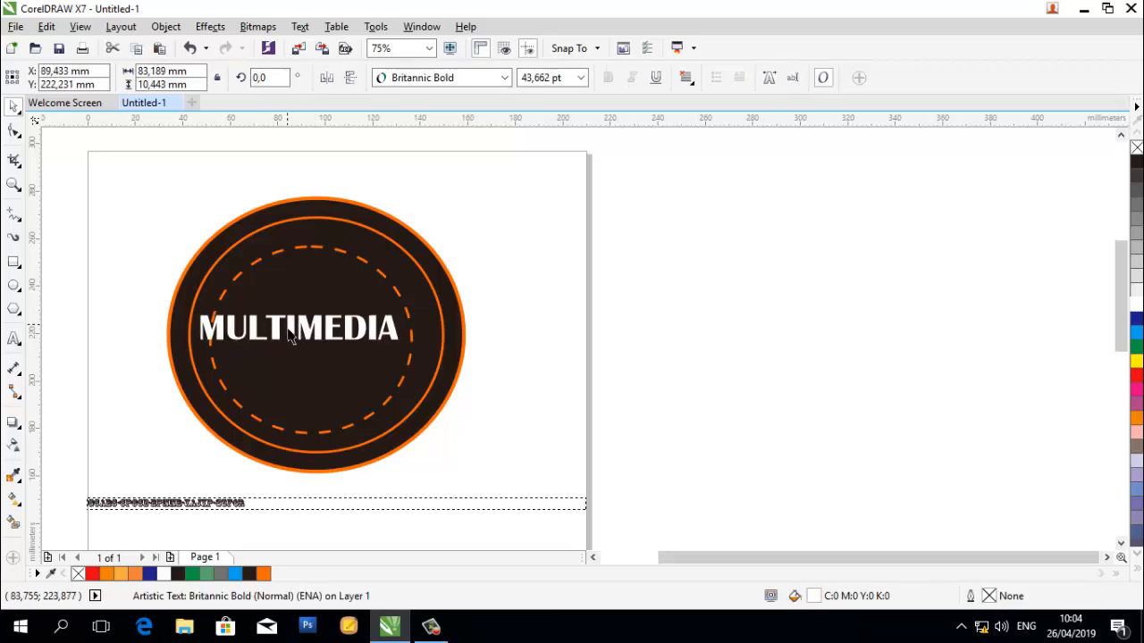
click(324, 255)
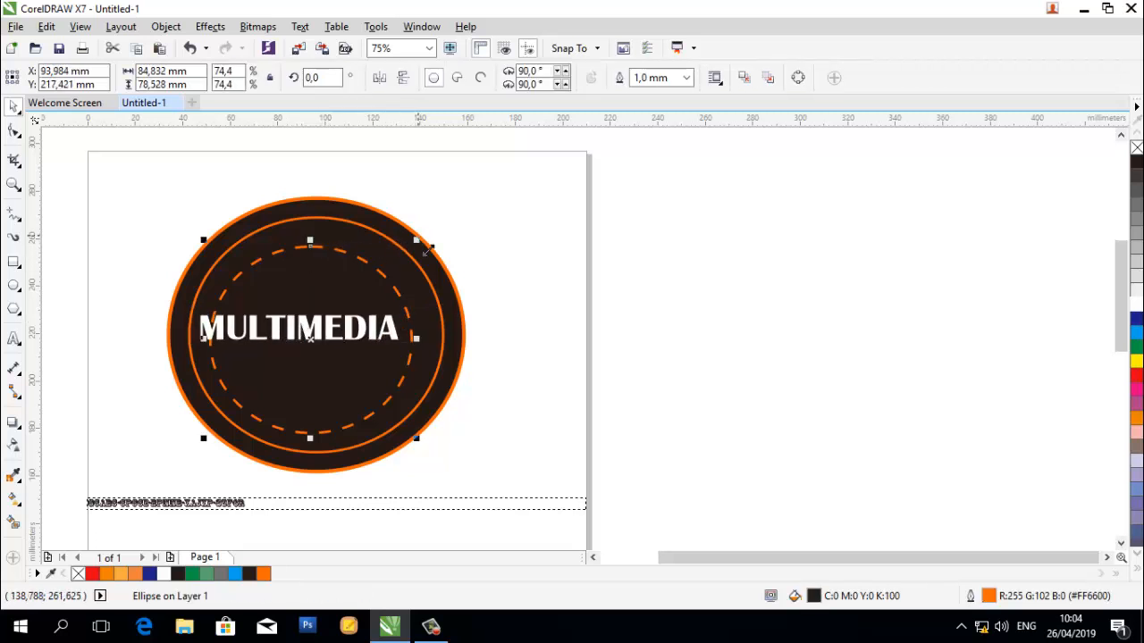
drag(425, 257, 410, 259)
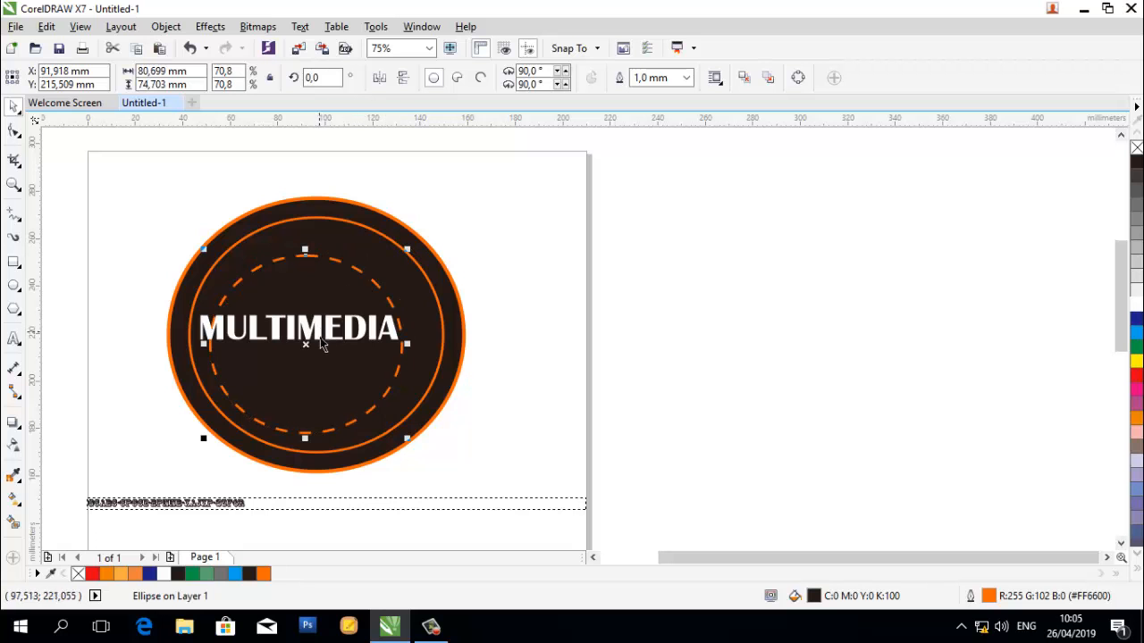
drag(304, 346, 316, 335)
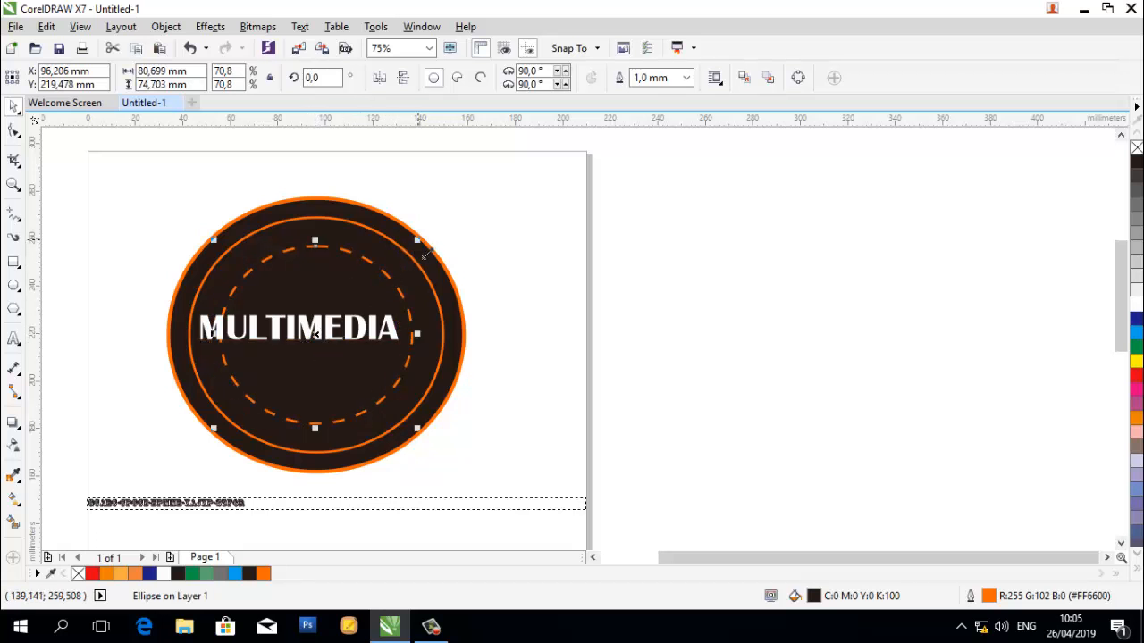
drag(424, 257, 416, 253)
Enlarge MULTIMEDIA to about 54.4 pt and centre it horizontally in the circle
click(359, 340)
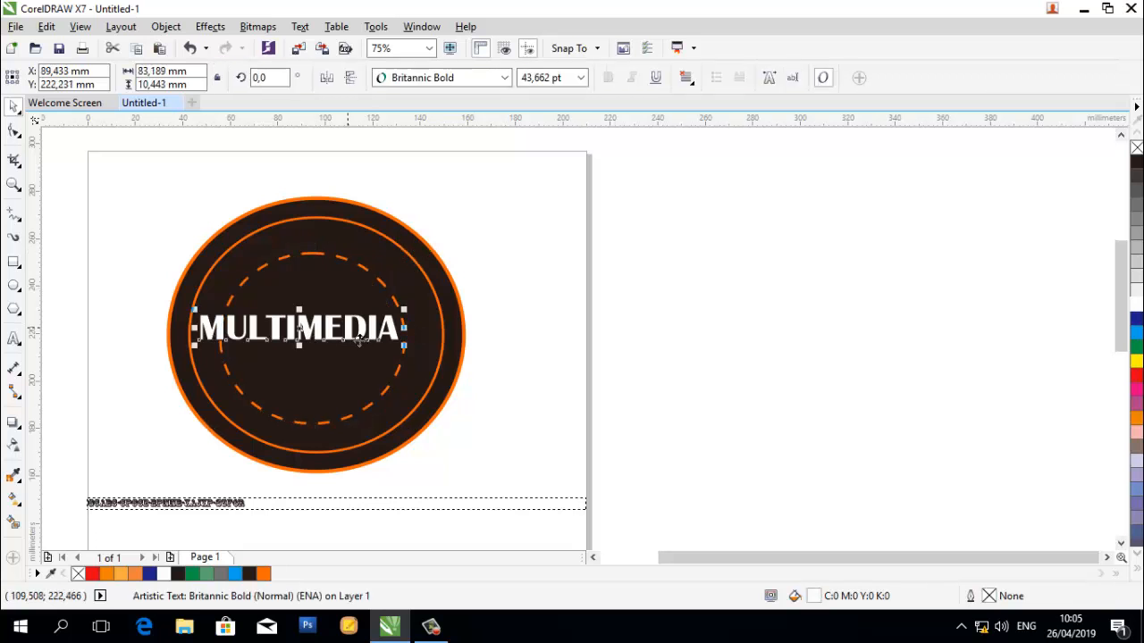
drag(410, 359, 463, 382)
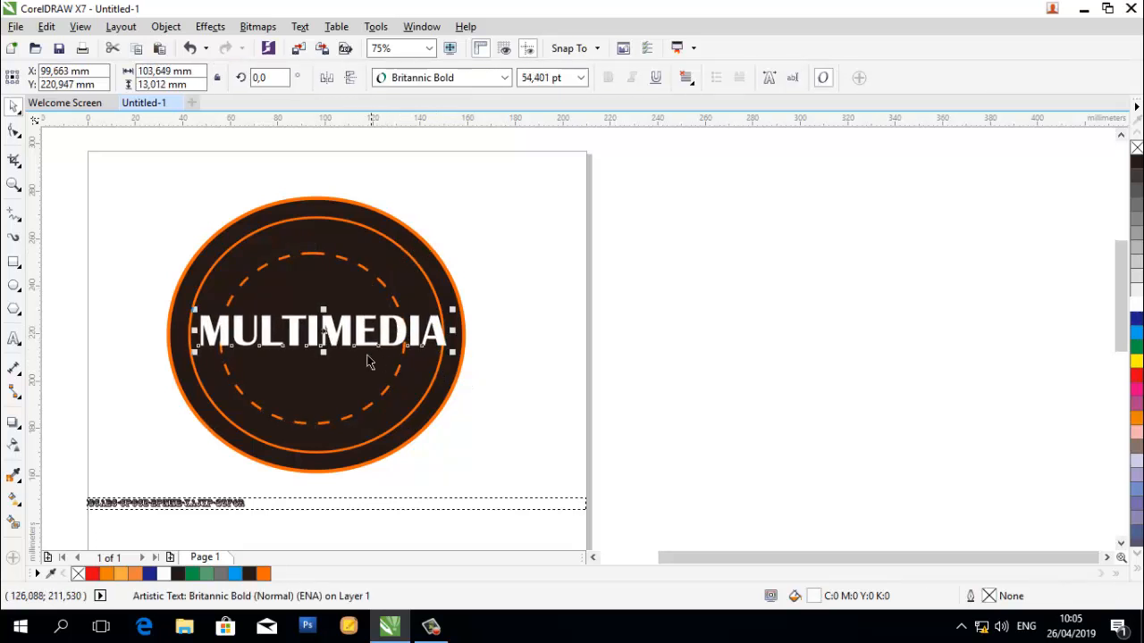
drag(333, 340, 322, 341)
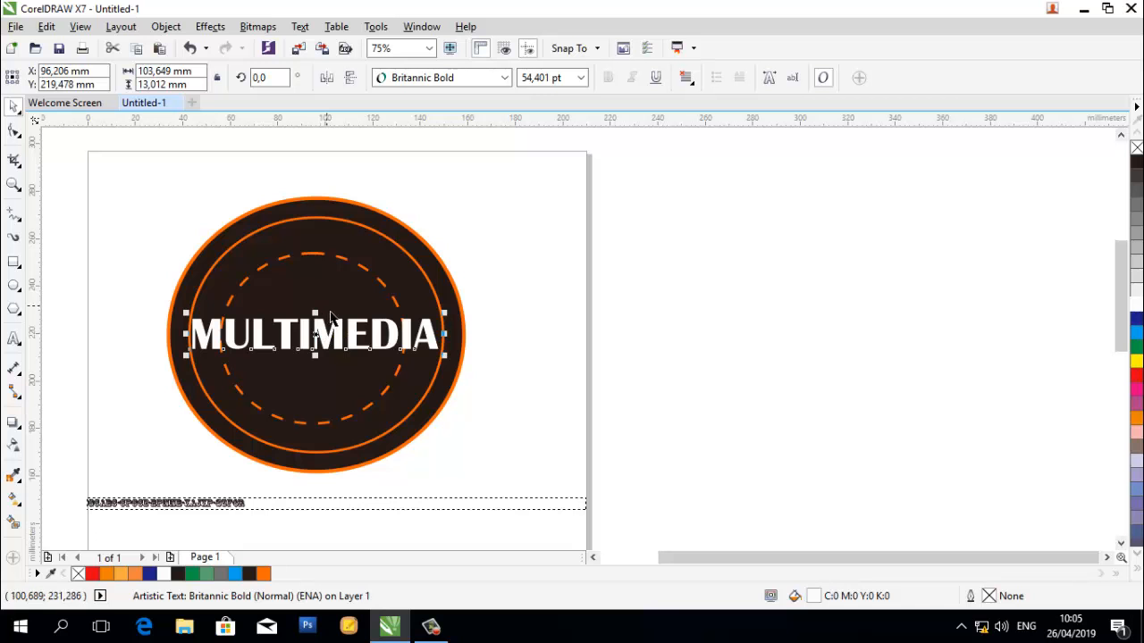
Reapply Britannic Bold and shrink MULTIMEDIA slightly to about 53.3 pt, then deselect
click(503, 77)
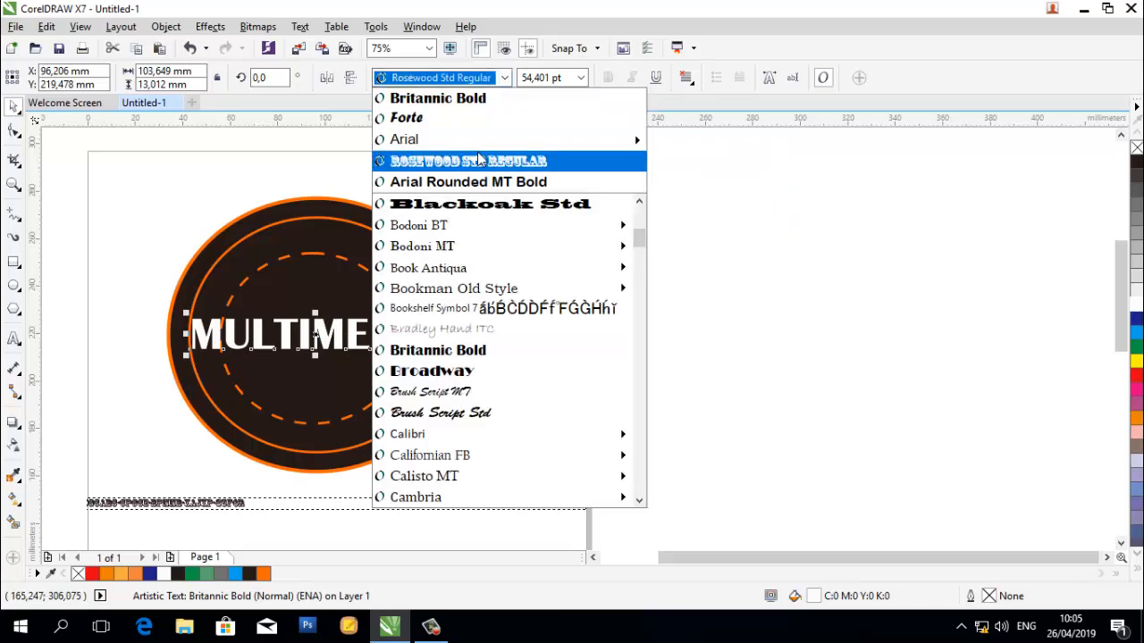
click(483, 98)
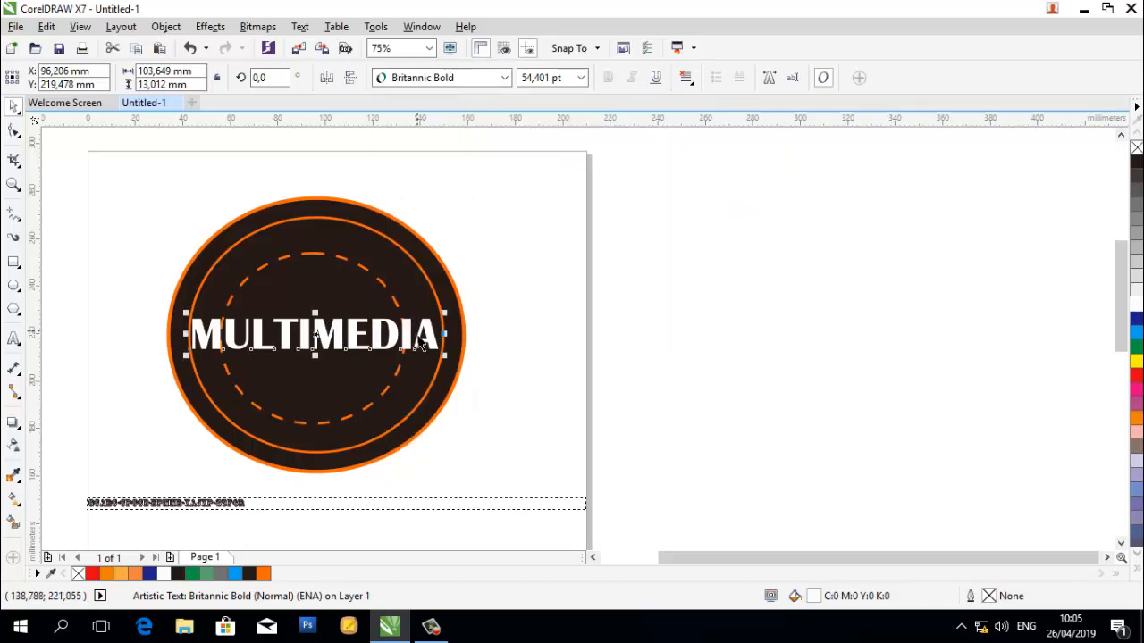
drag(444, 317, 452, 324)
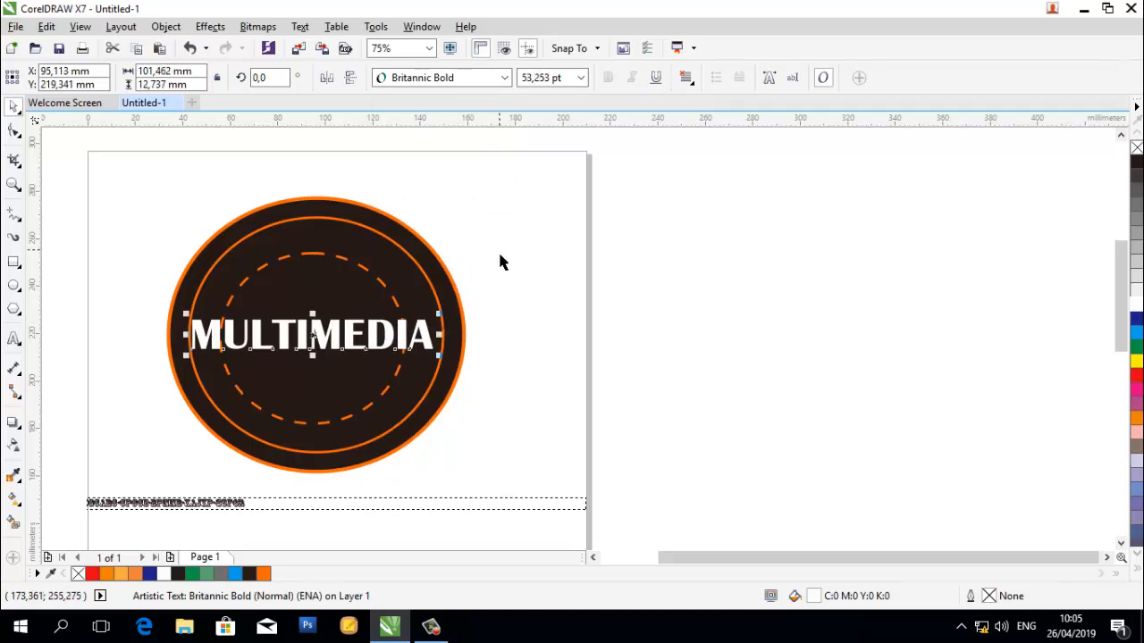
click(360, 278)
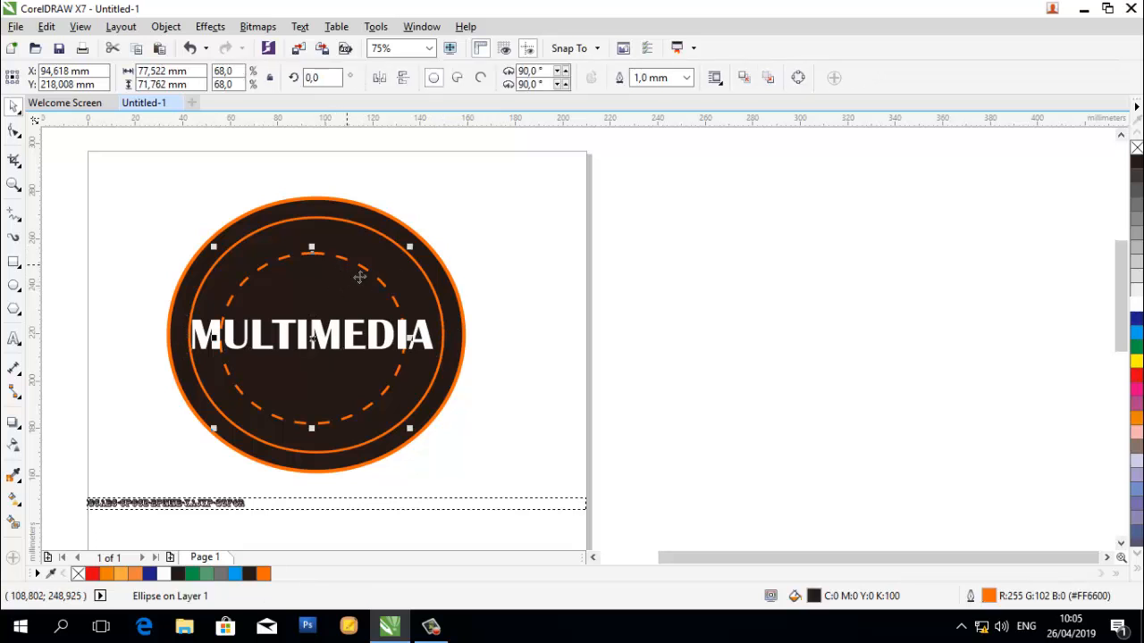
click(530, 268)
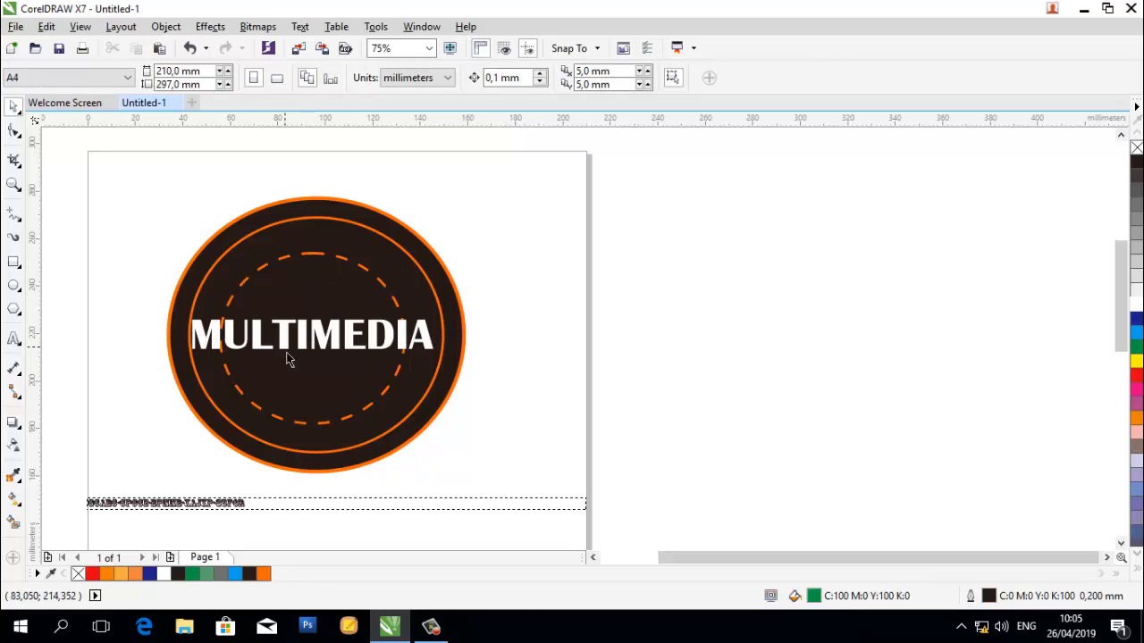
Open the document default outline settings and dismiss the Change Document Defaults dialog, twice
double_click(971, 596)
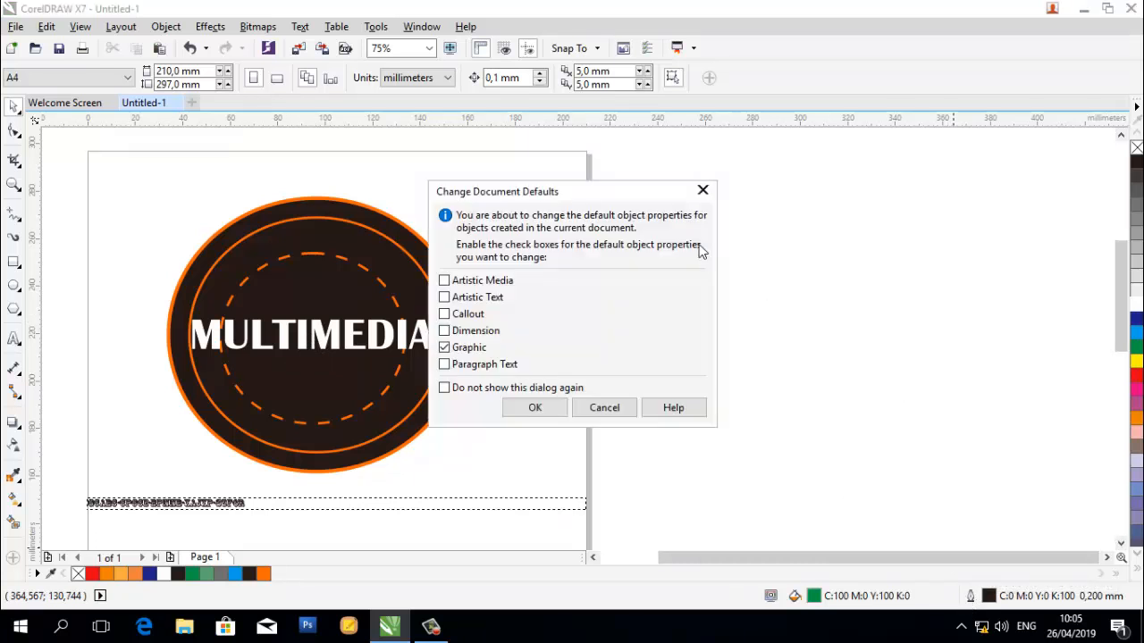
click(703, 190)
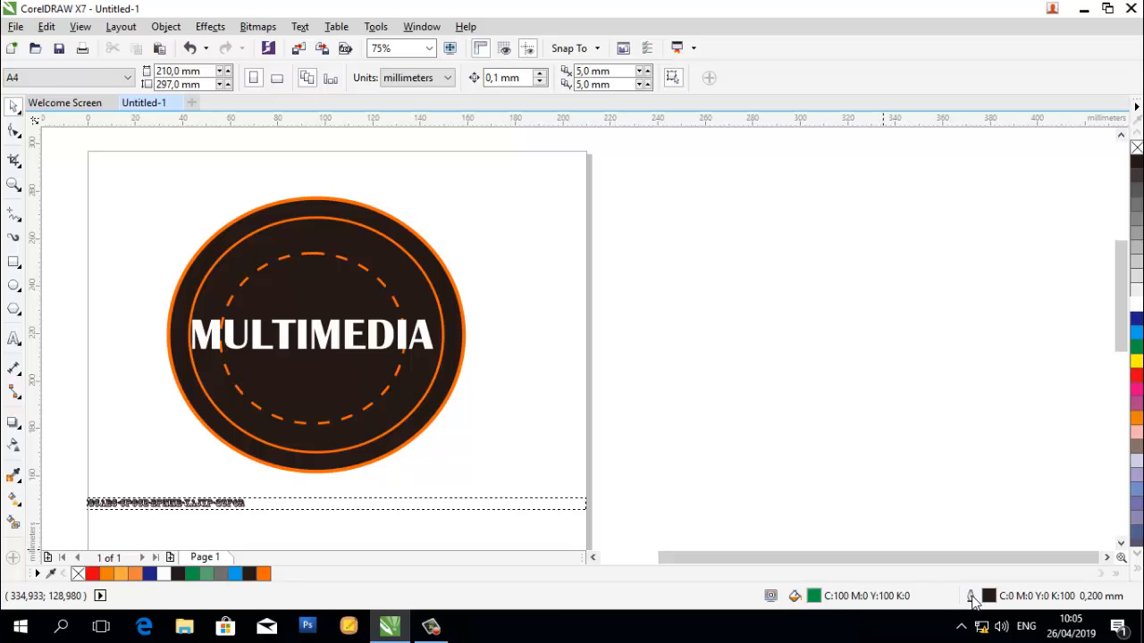
double_click(972, 596)
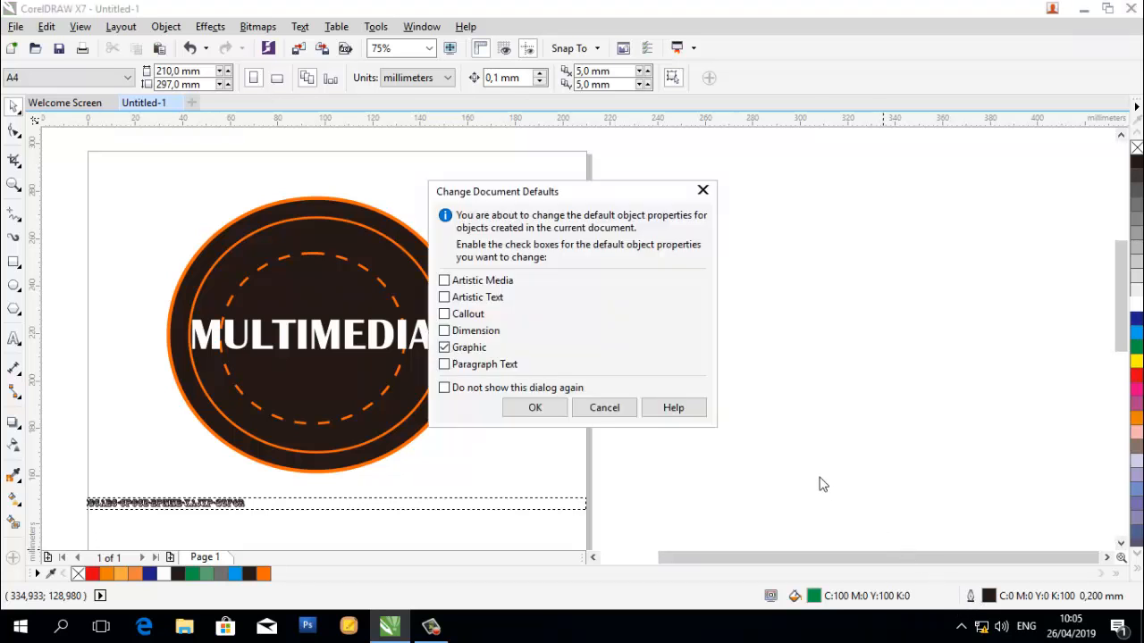
click(704, 190)
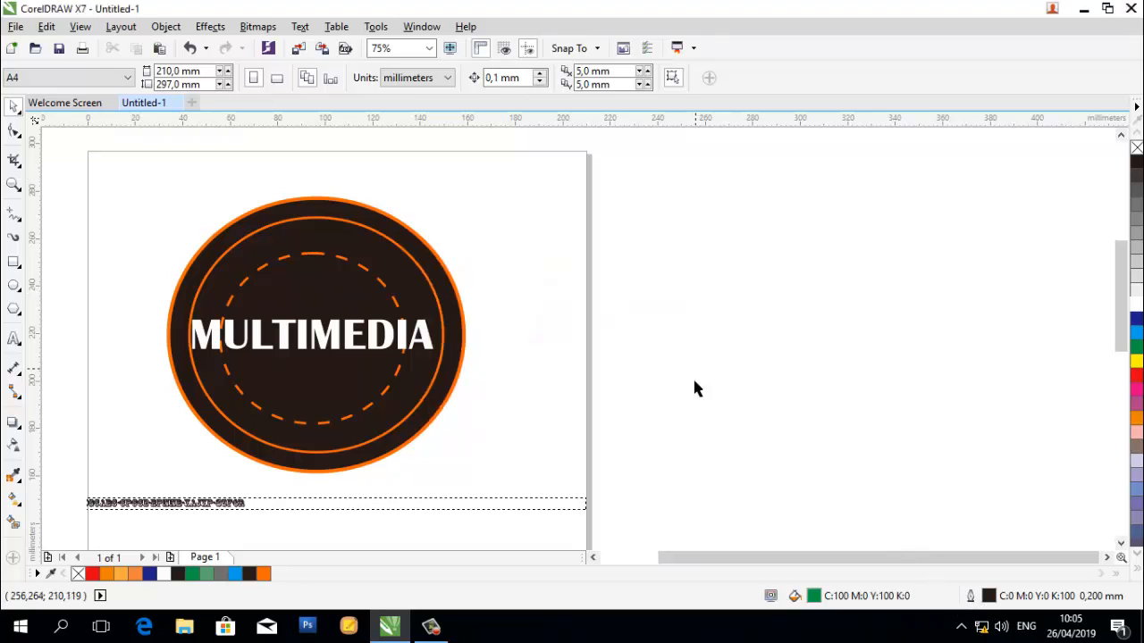
Enlarge MULTIMEDIA to about 54 pt and re-centre it within the dashed ring
click(252, 359)
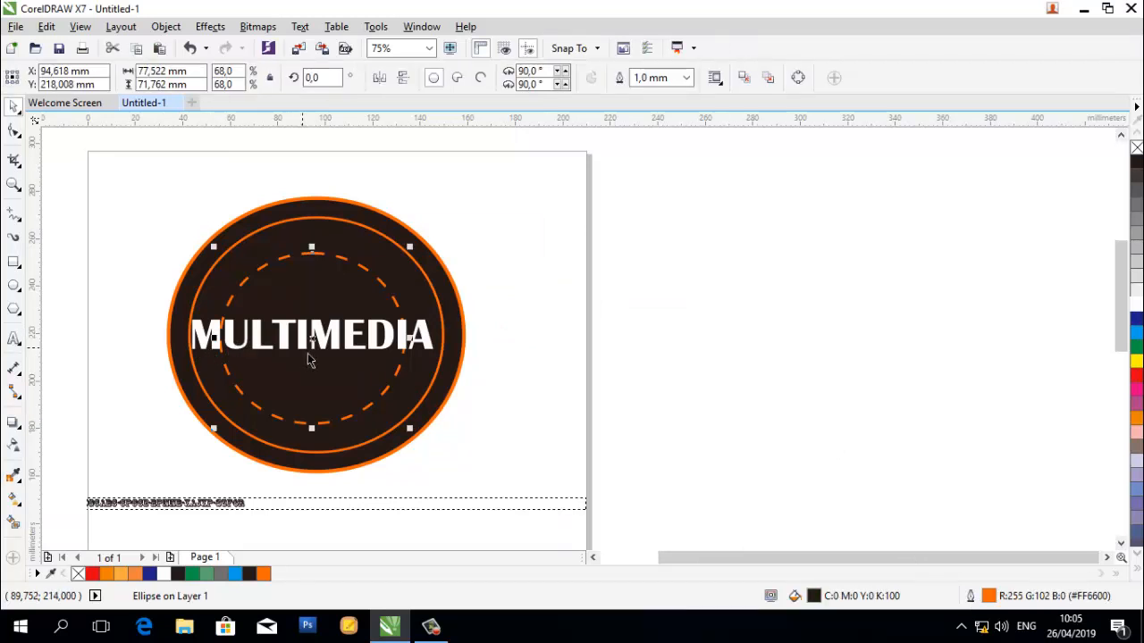
click(499, 276)
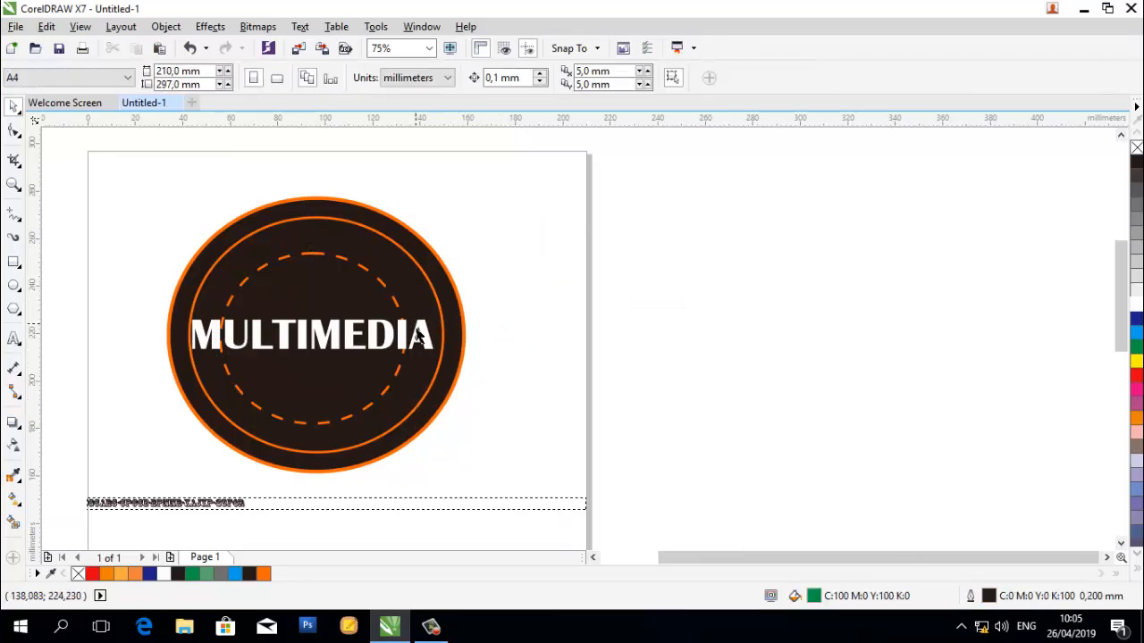
click(429, 335)
drag(440, 314, 451, 321)
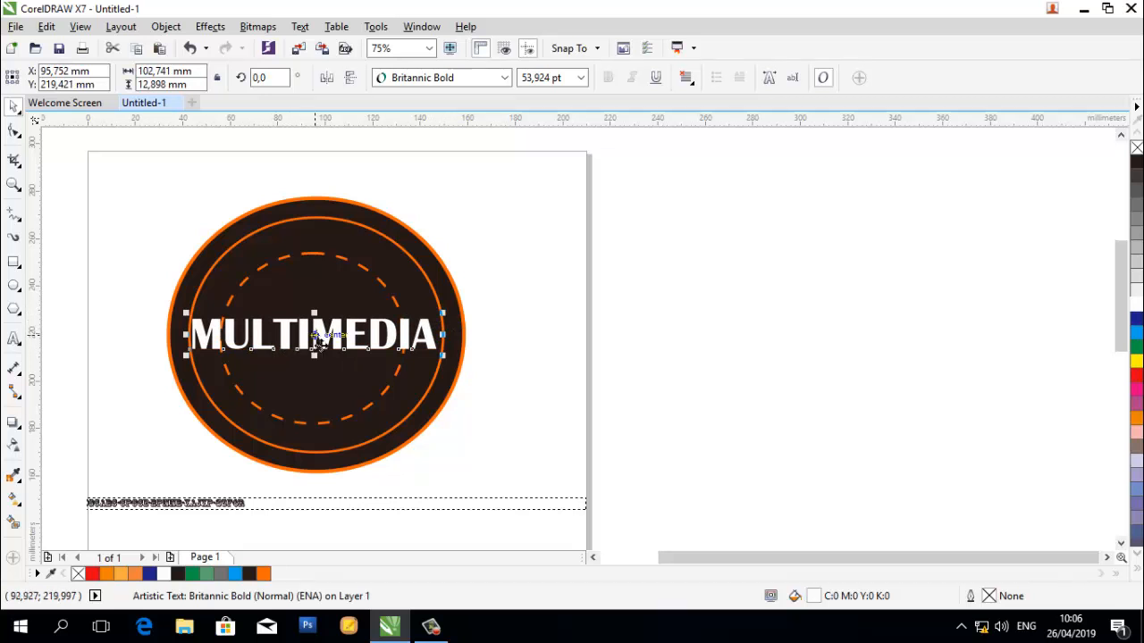
mouse_move(324, 339)
mouse_down()
mouse_move(337, 348)
mouse_move(328, 340)
mouse_up()
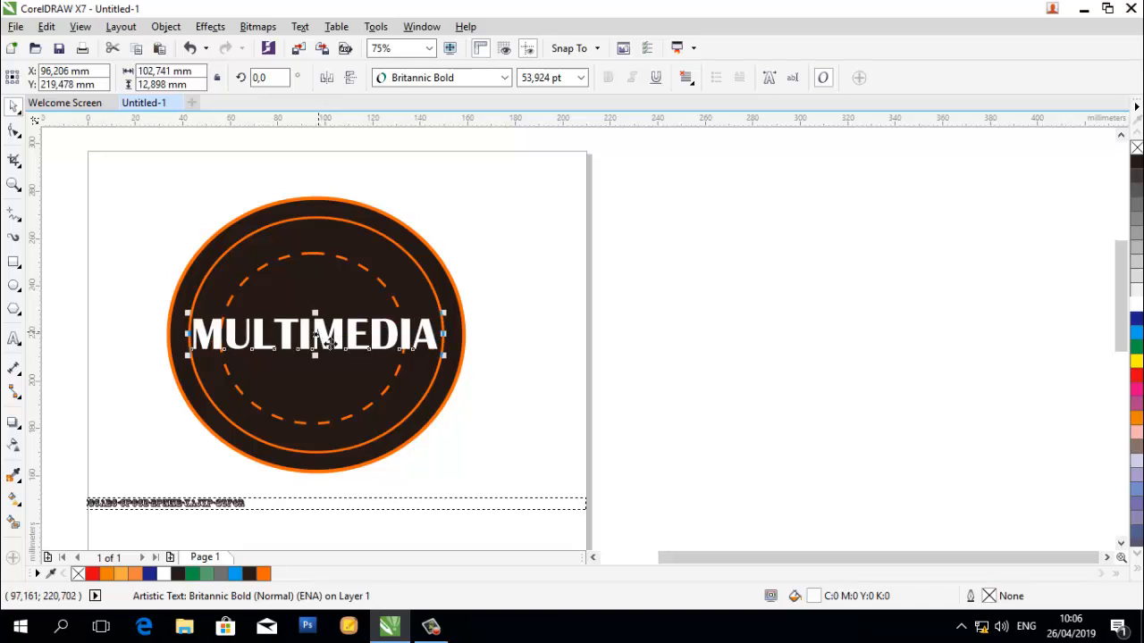
click(514, 282)
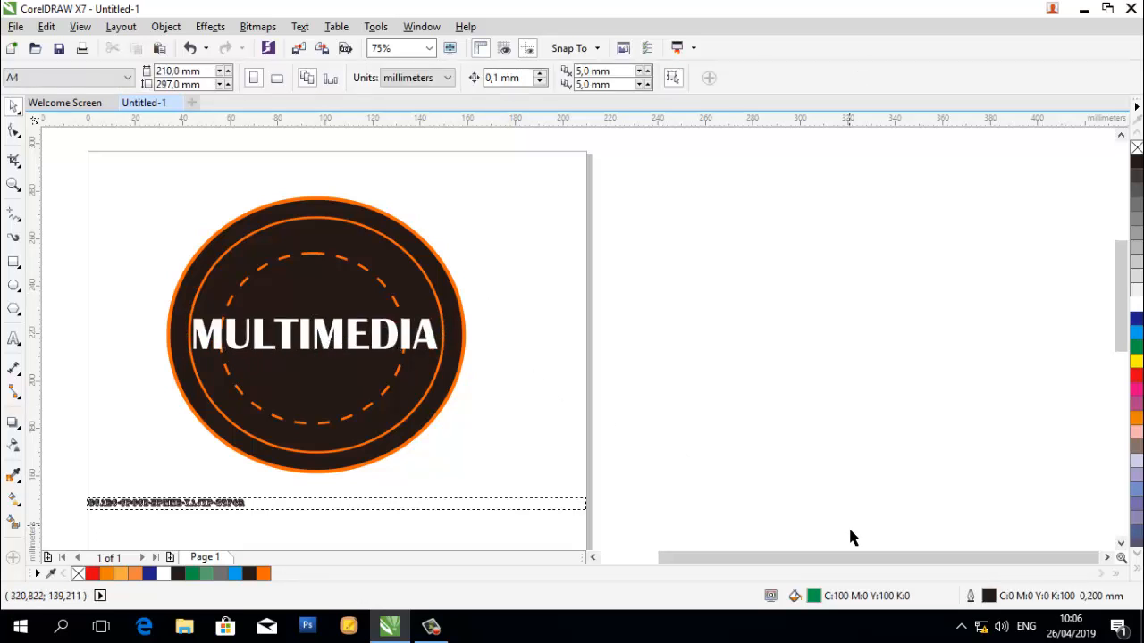
double_click(971, 599)
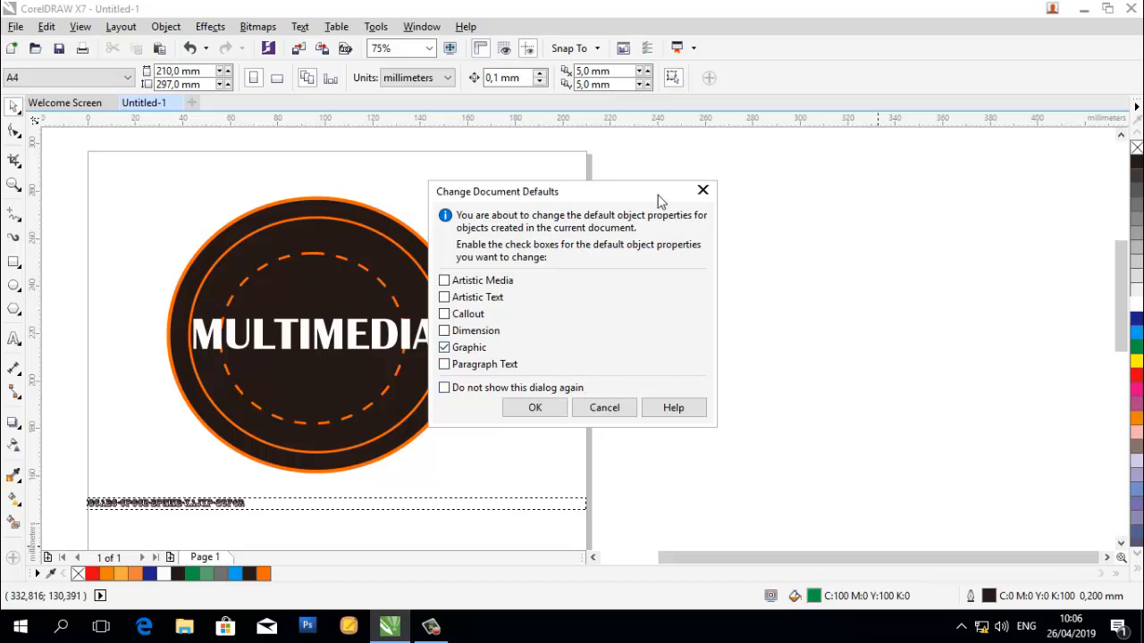
click(702, 190)
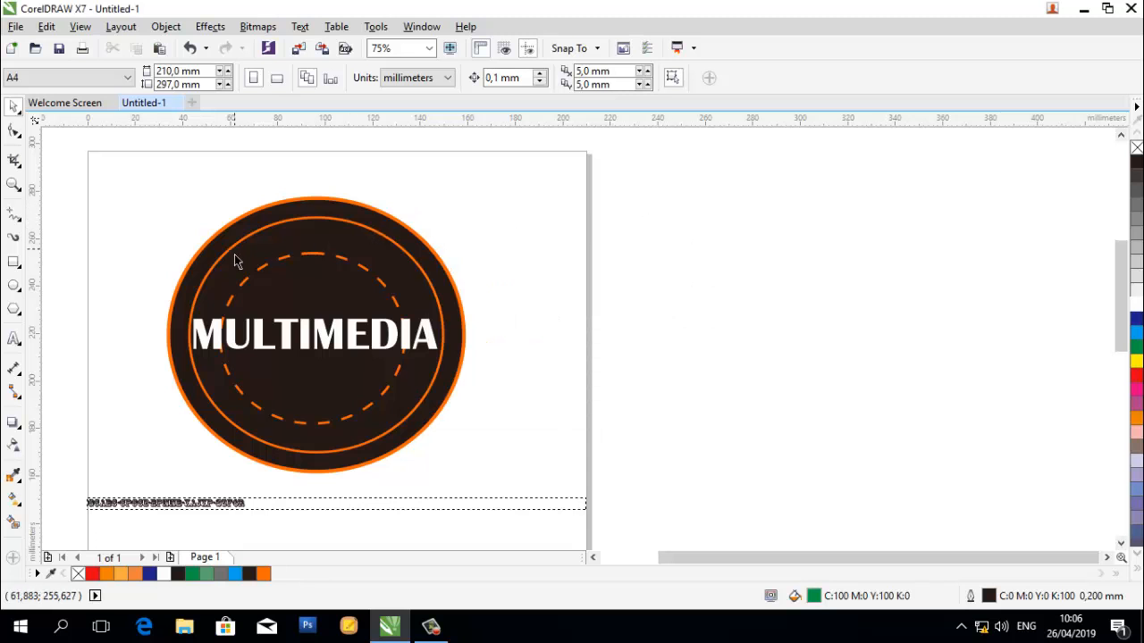
Shrink the dashed orange ring to about 76 × 70.3 mm, keeping it centred behind MULTIMEDIA
click(304, 257)
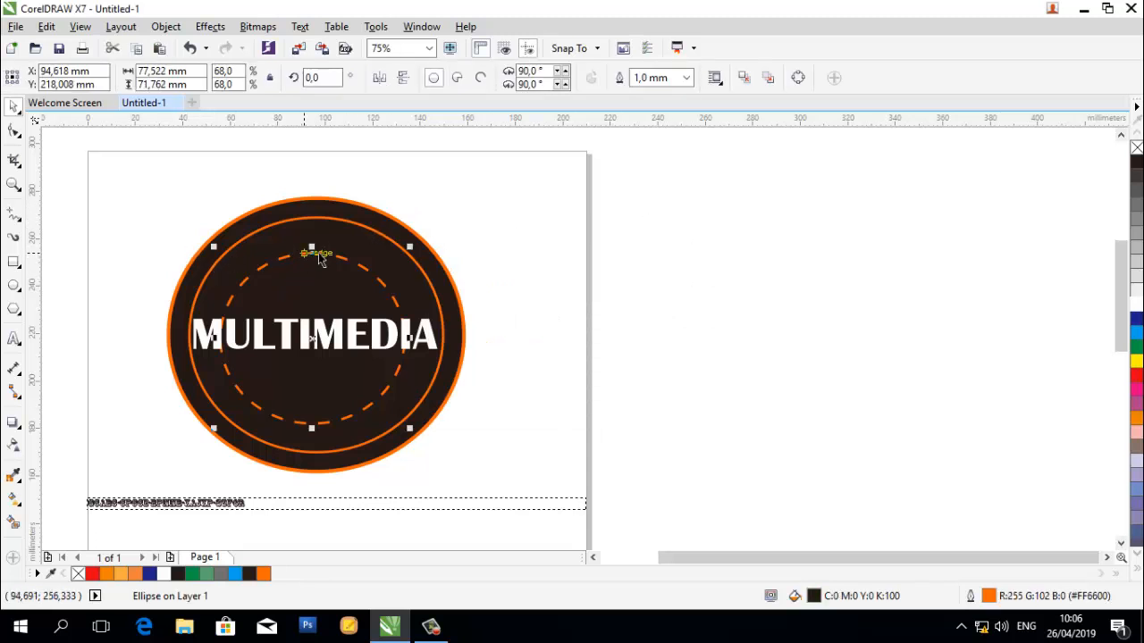
mouse_move(418, 254)
mouse_down()
mouse_move(437, 247)
mouse_move(418, 239)
mouse_move(421, 263)
mouse_up()
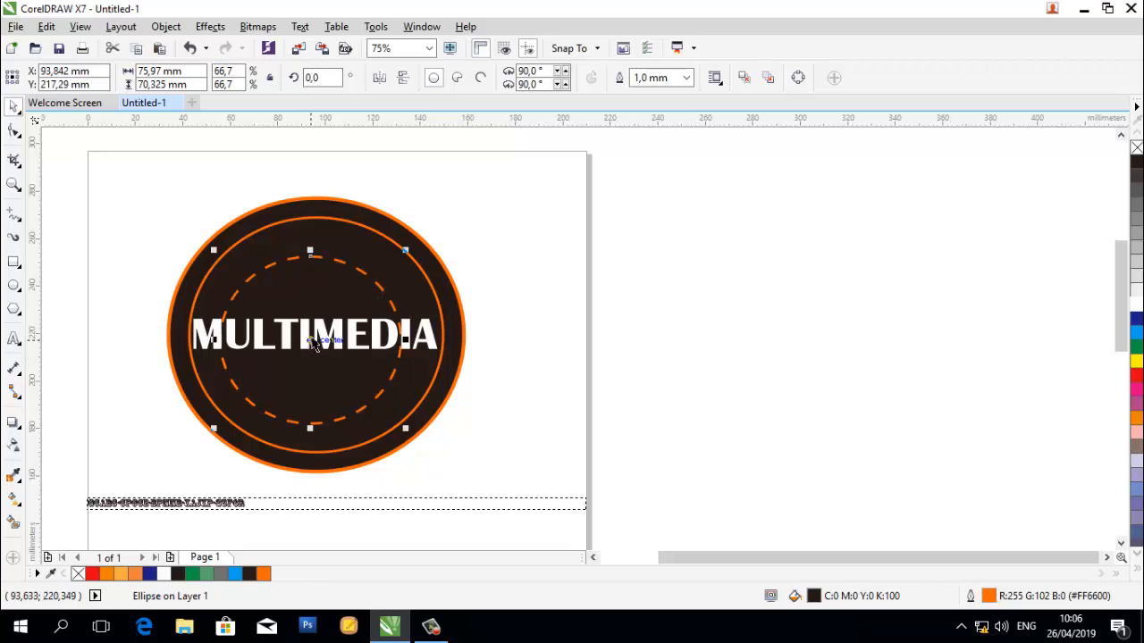
drag(315, 336, 321, 343)
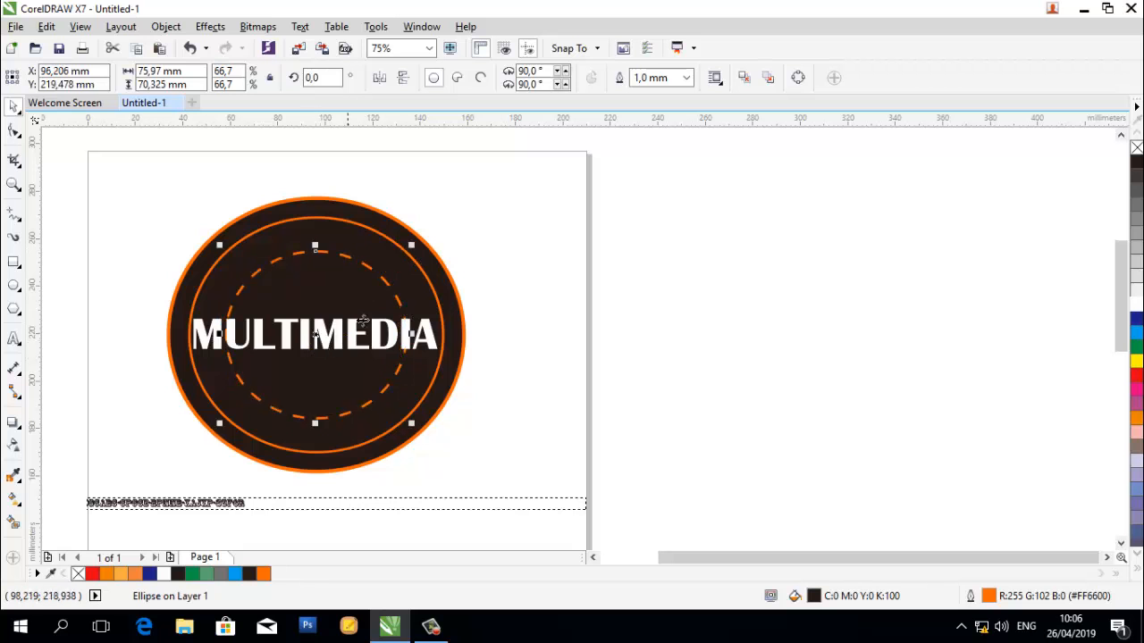
click(501, 188)
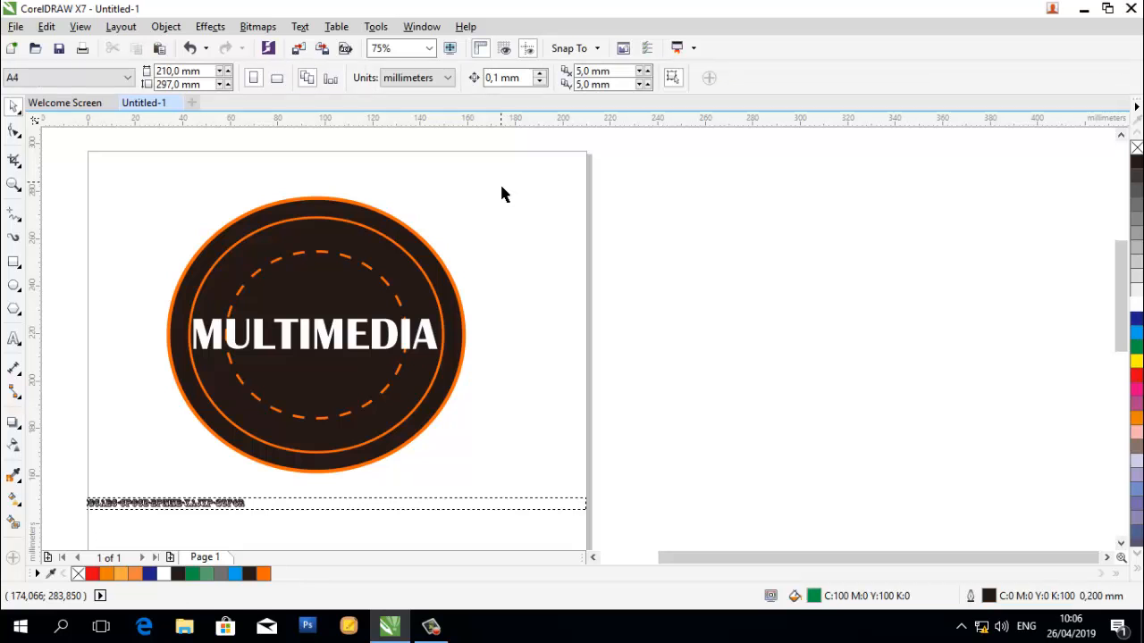
Add a 24 pt MANIFULATION text line at the page's top-left in Britannic Bold
click(14, 339)
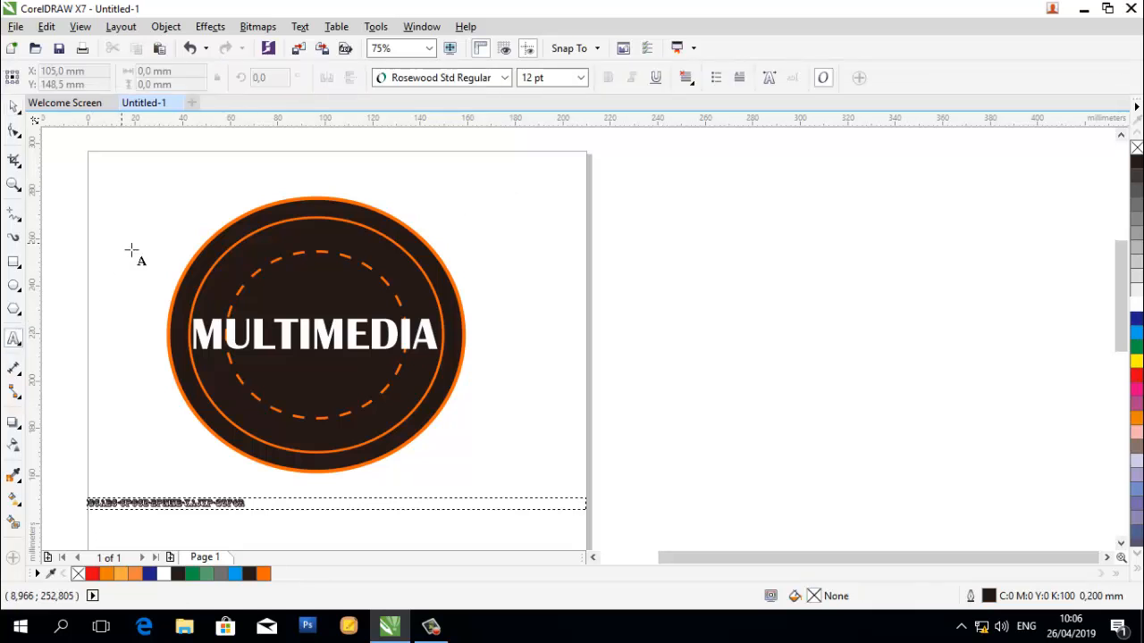
click(147, 233)
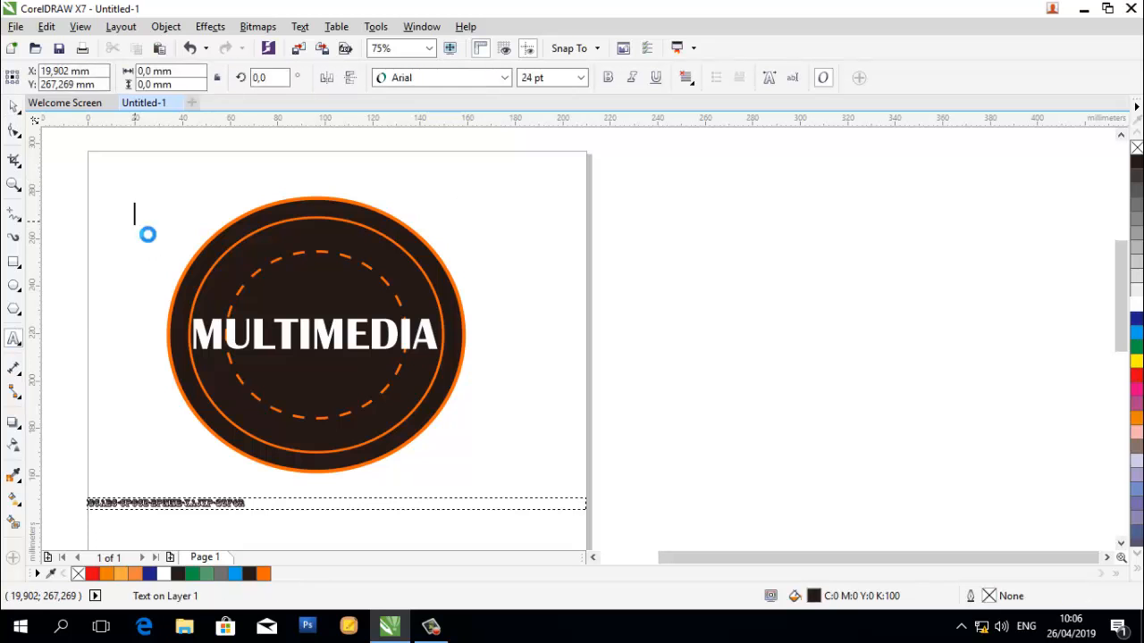
text(MANIPULATION)
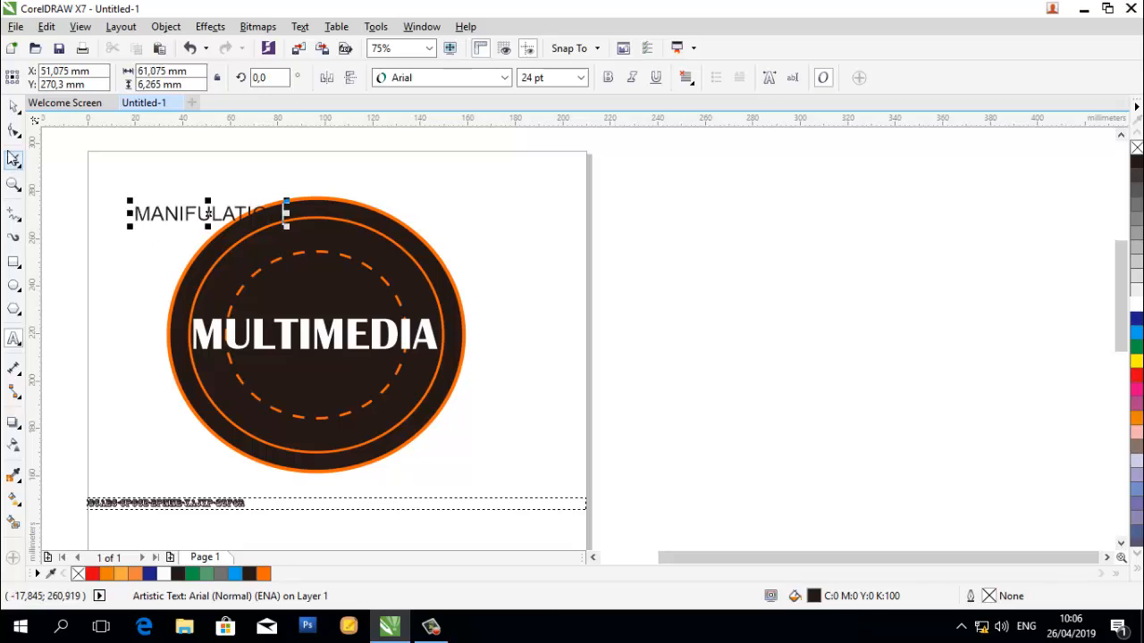
click(505, 77)
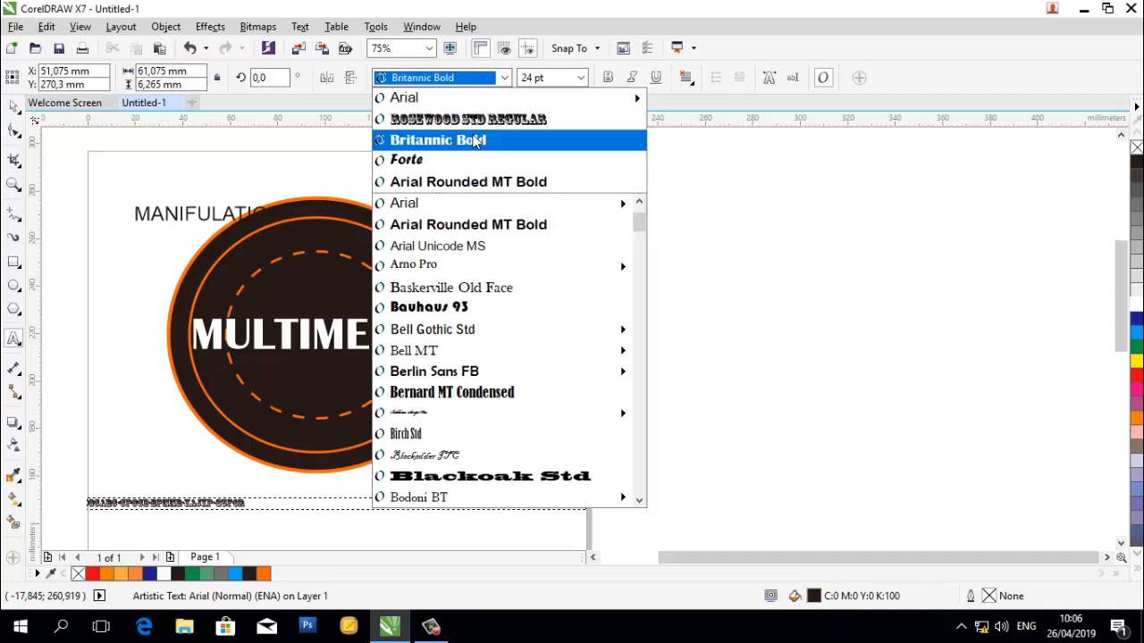
click(473, 140)
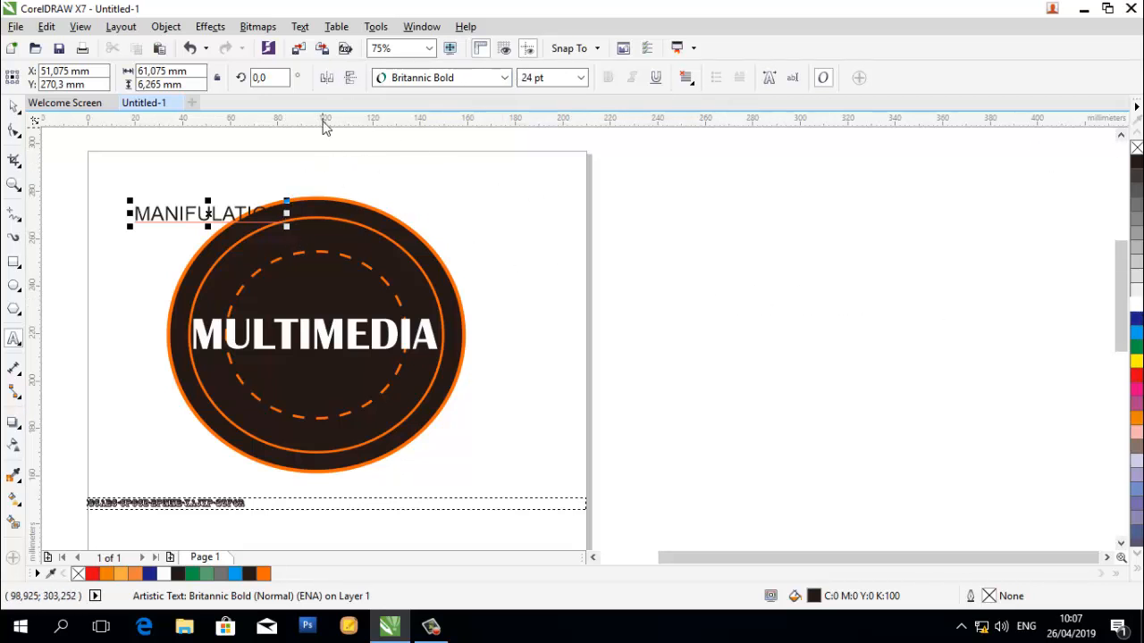
click(313, 29)
mouse_move(336, 26)
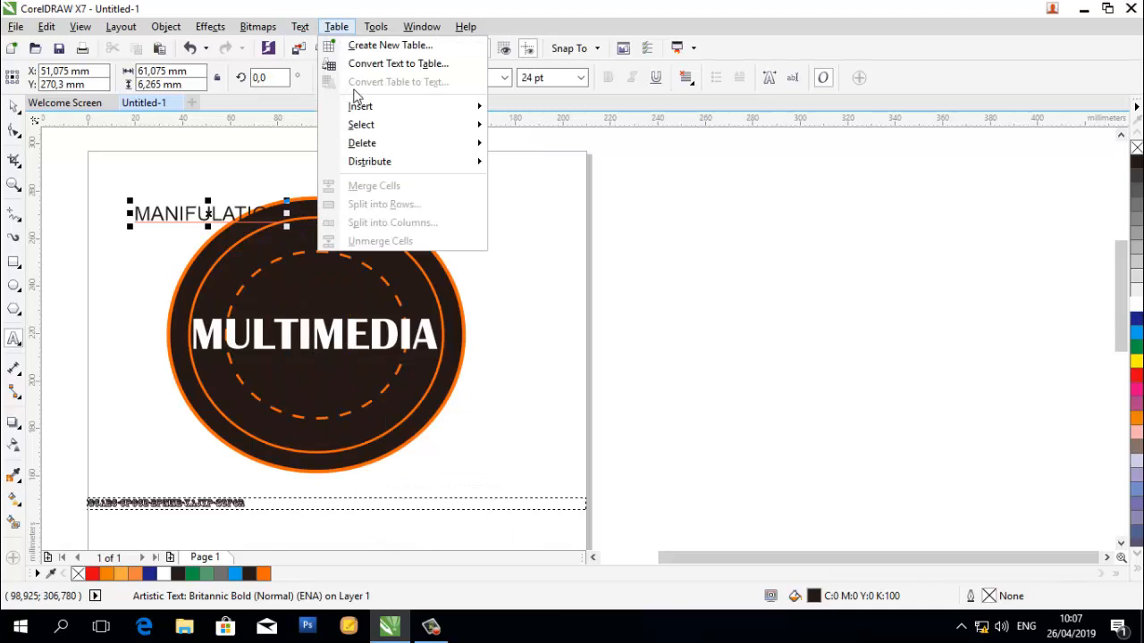
Fit MANIFULATION along the top of the dashed circle, scale it to about 30 pt, and set its offset
click(306, 28)
click(301, 29)
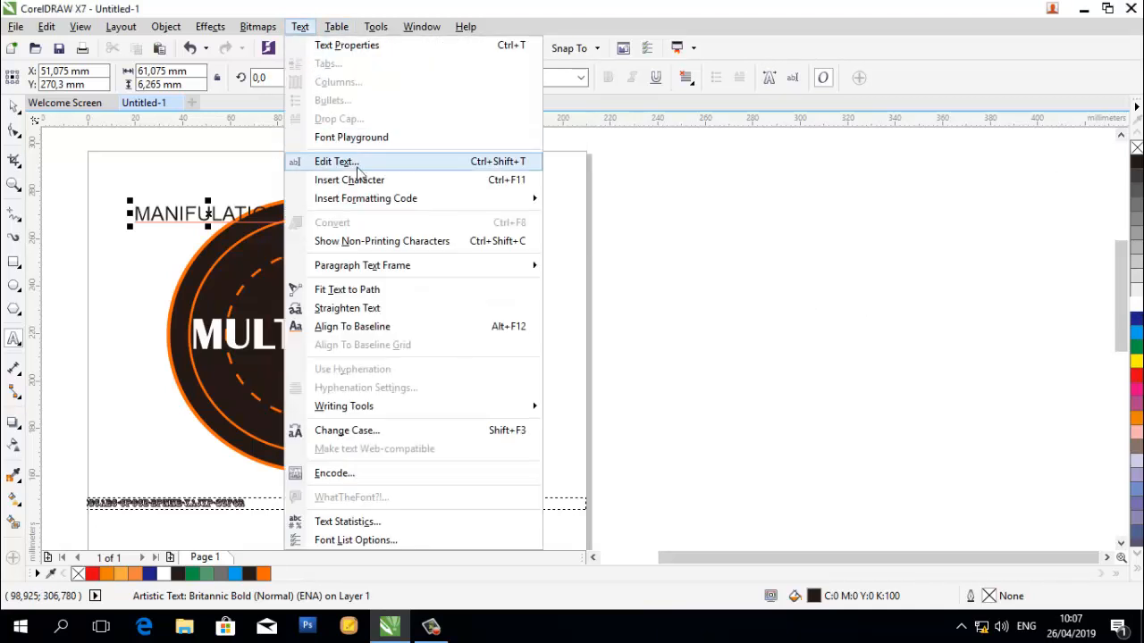
click(362, 291)
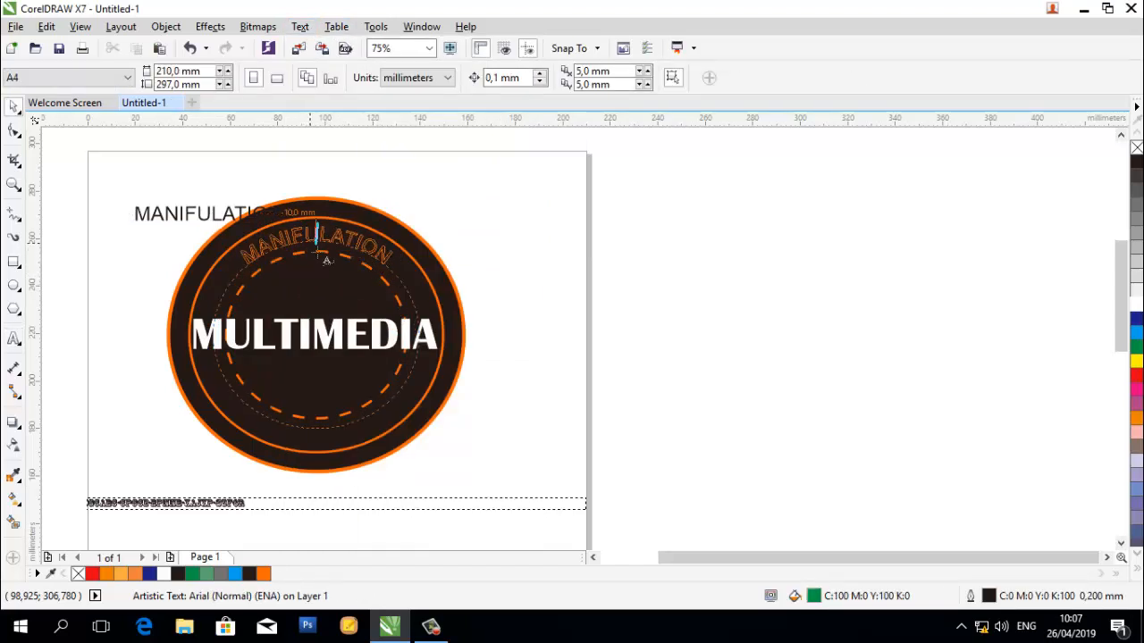
click(320, 254)
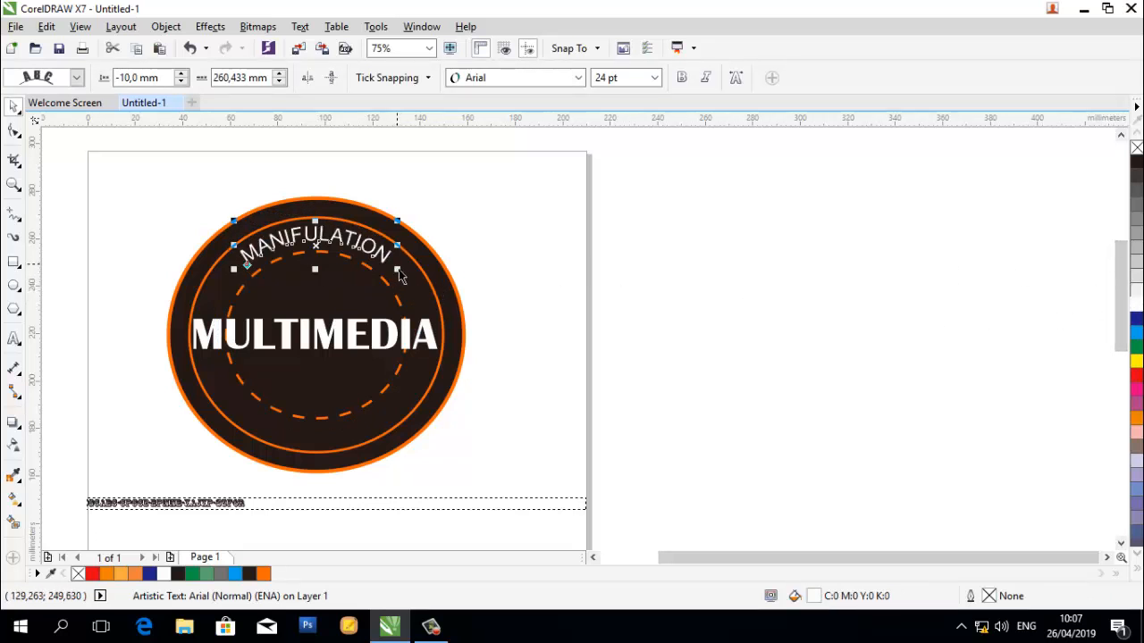
drag(400, 274, 467, 400)
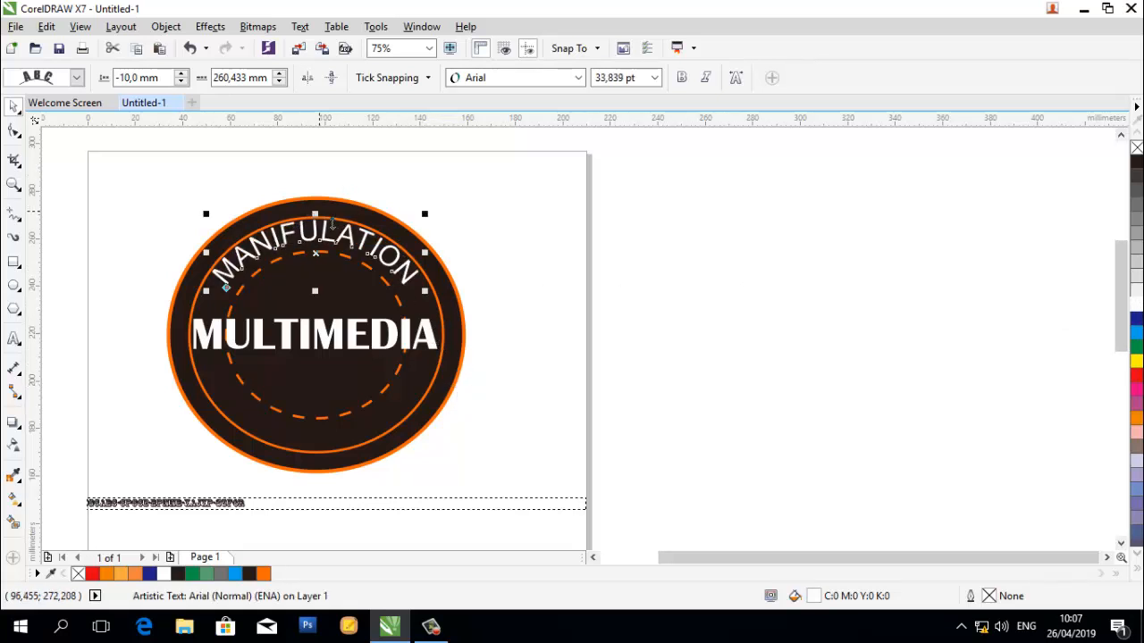
drag(326, 260, 320, 266)
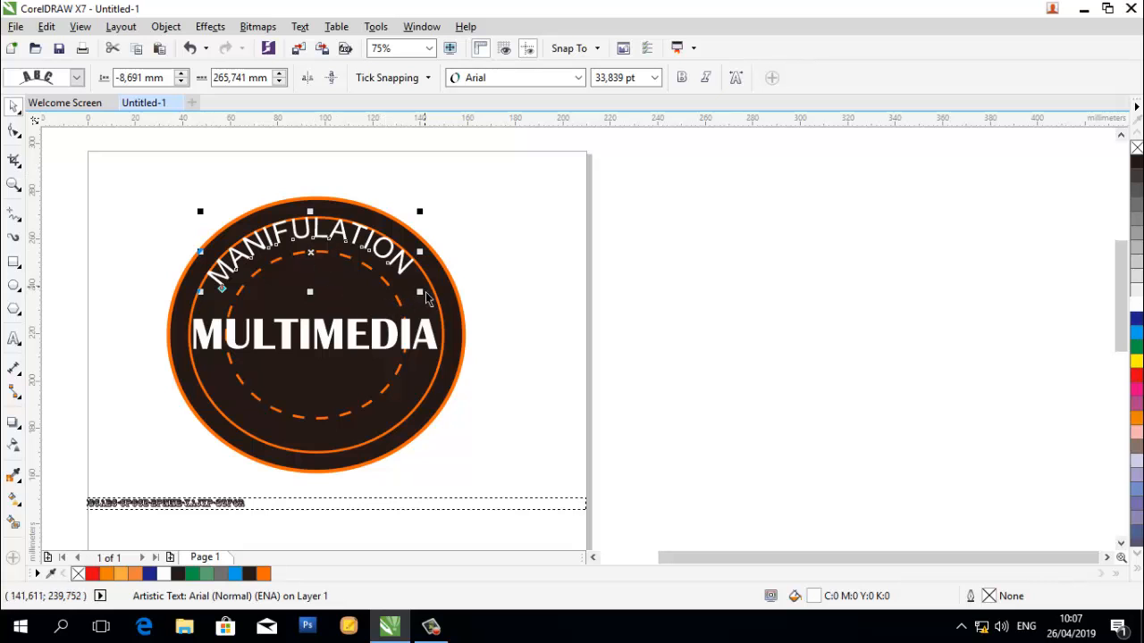
drag(425, 293, 412, 297)
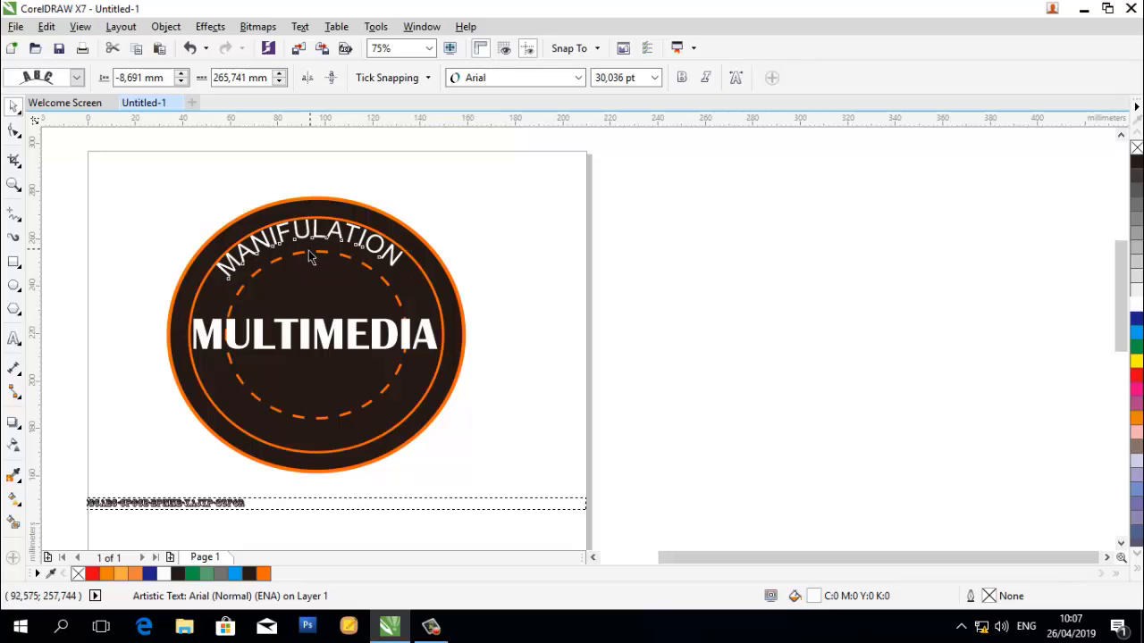
drag(309, 255, 309, 263)
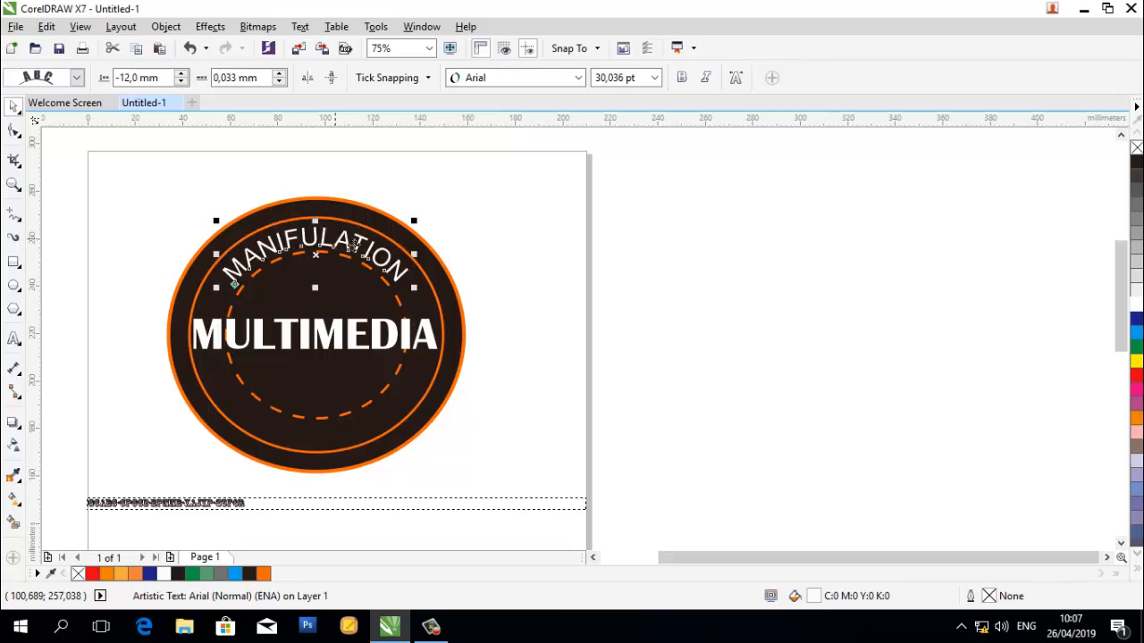
click(498, 211)
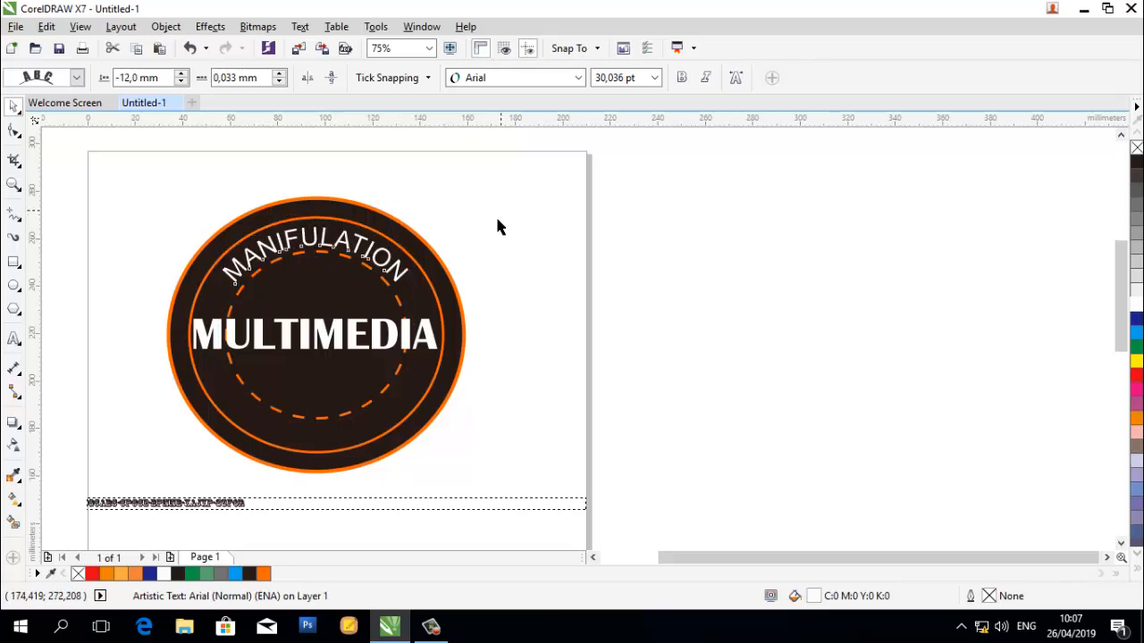
Type a new PHOTOGRAFY text line at the page's top-left and try Britannic Bold
click(13, 338)
click(116, 205)
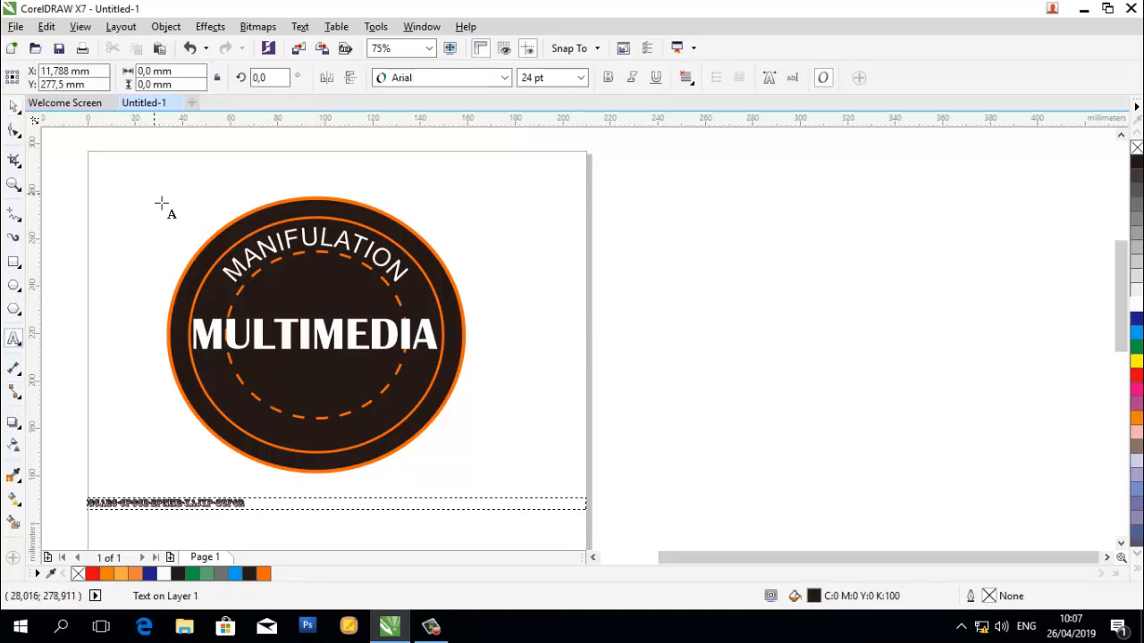
text(PHOTOGRAFY)
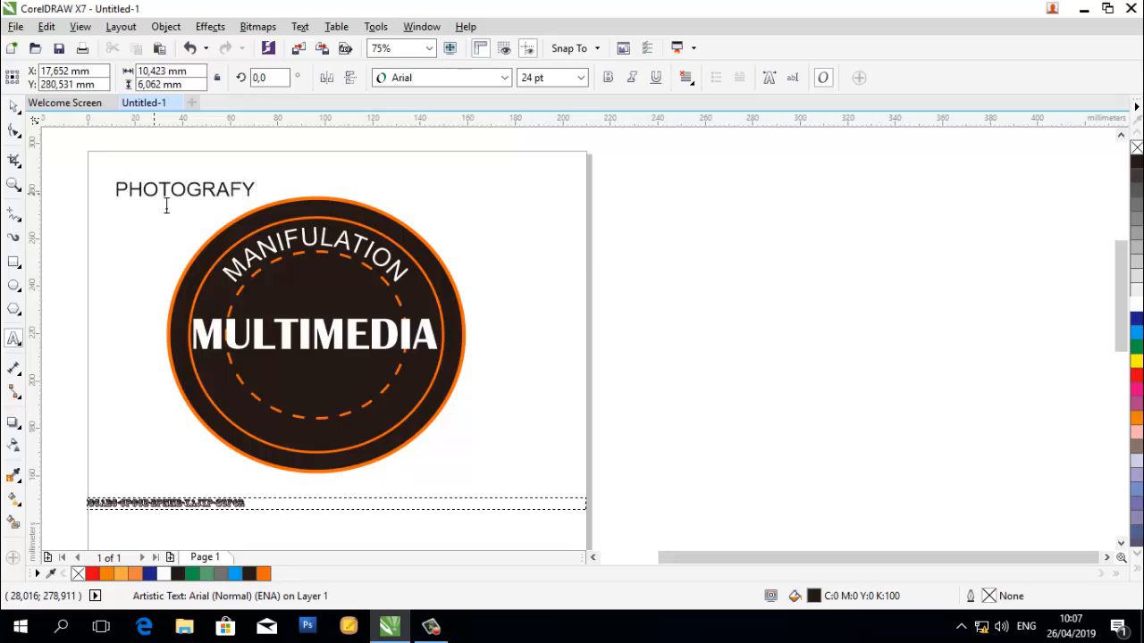
key(Escape)
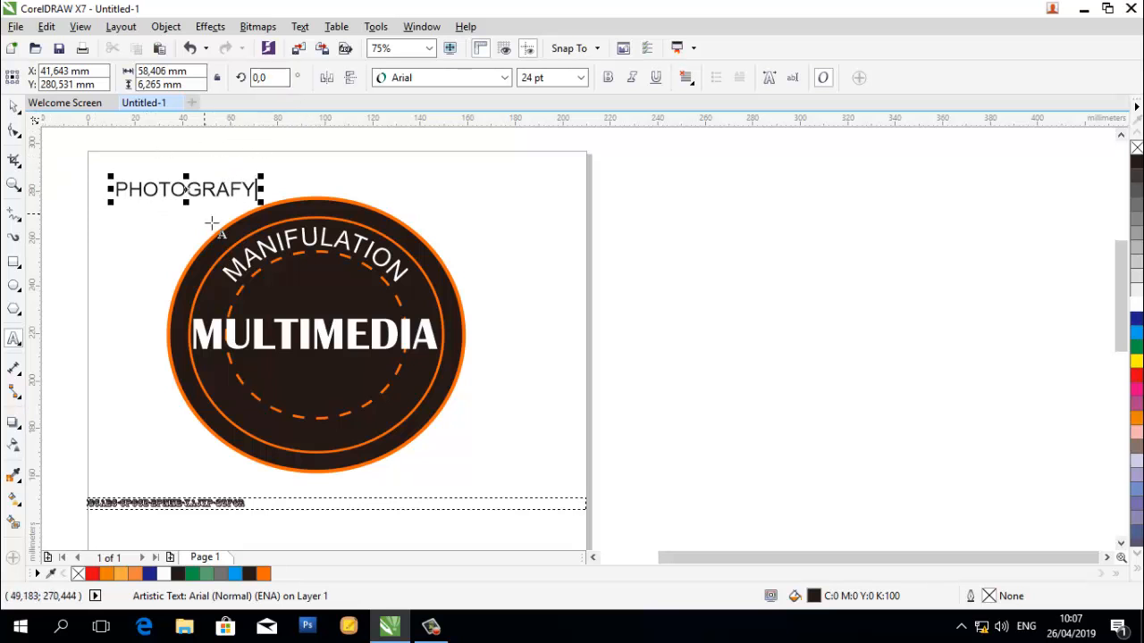
click(490, 79)
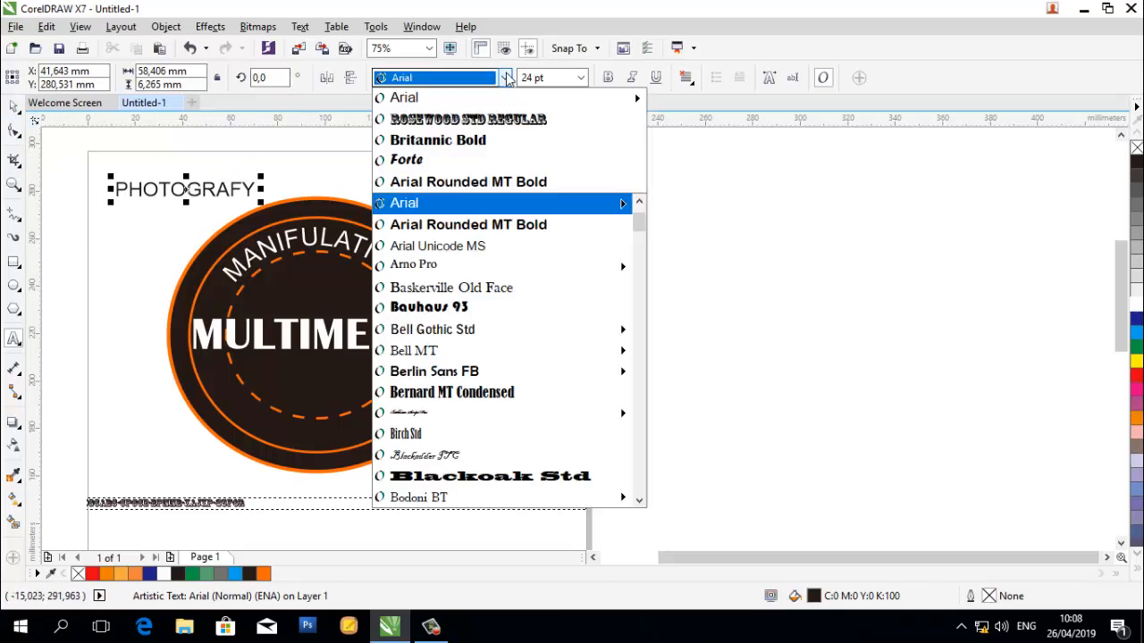
click(474, 143)
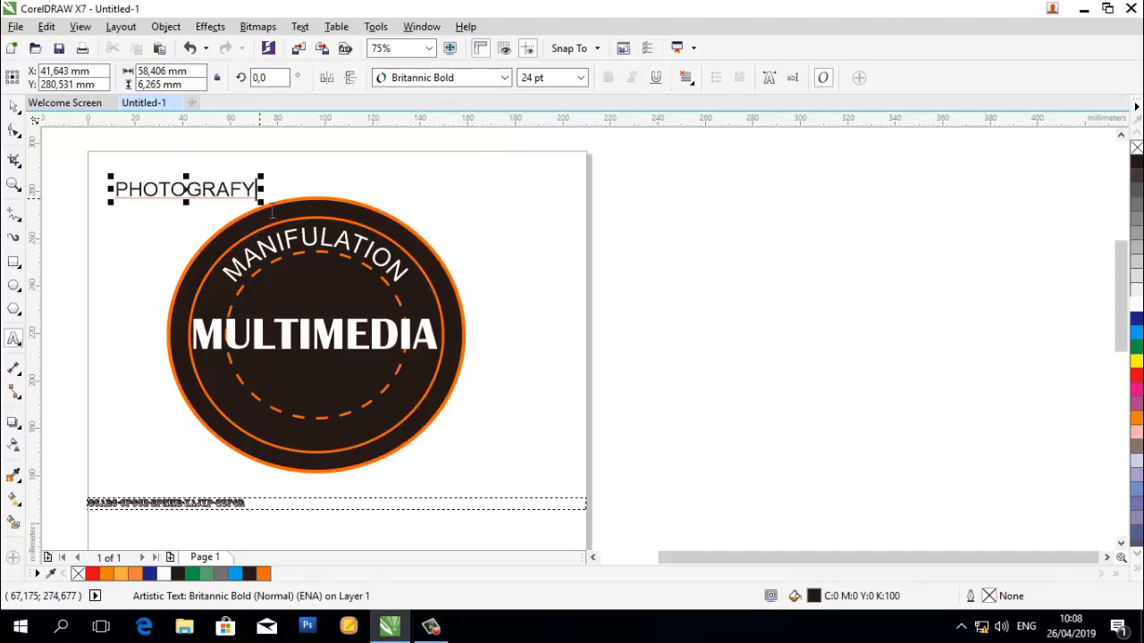
Test fitting PHOTOGRAFY to the dashed circle, undo it, and enlarge the text to about 32 pt
click(299, 28)
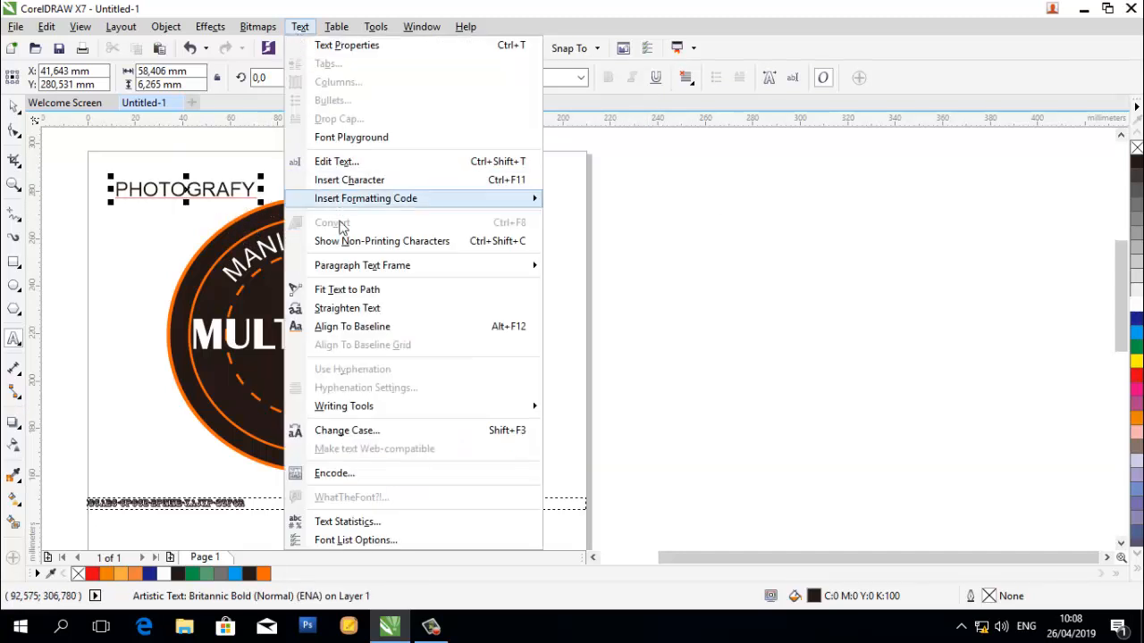
click(346, 292)
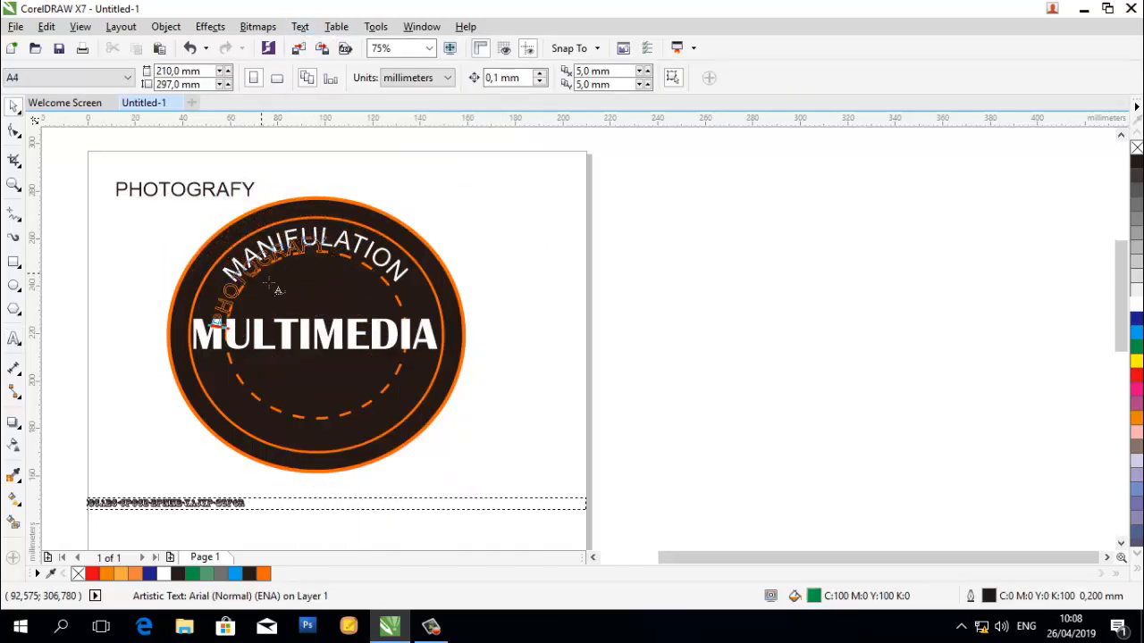
click(268, 295)
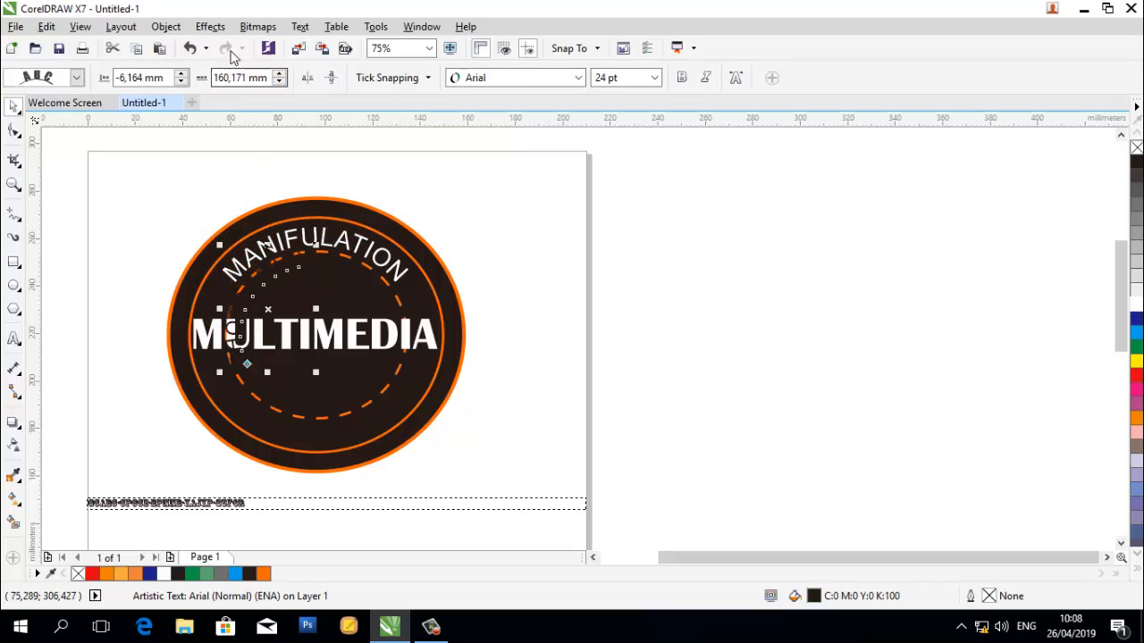
click(190, 50)
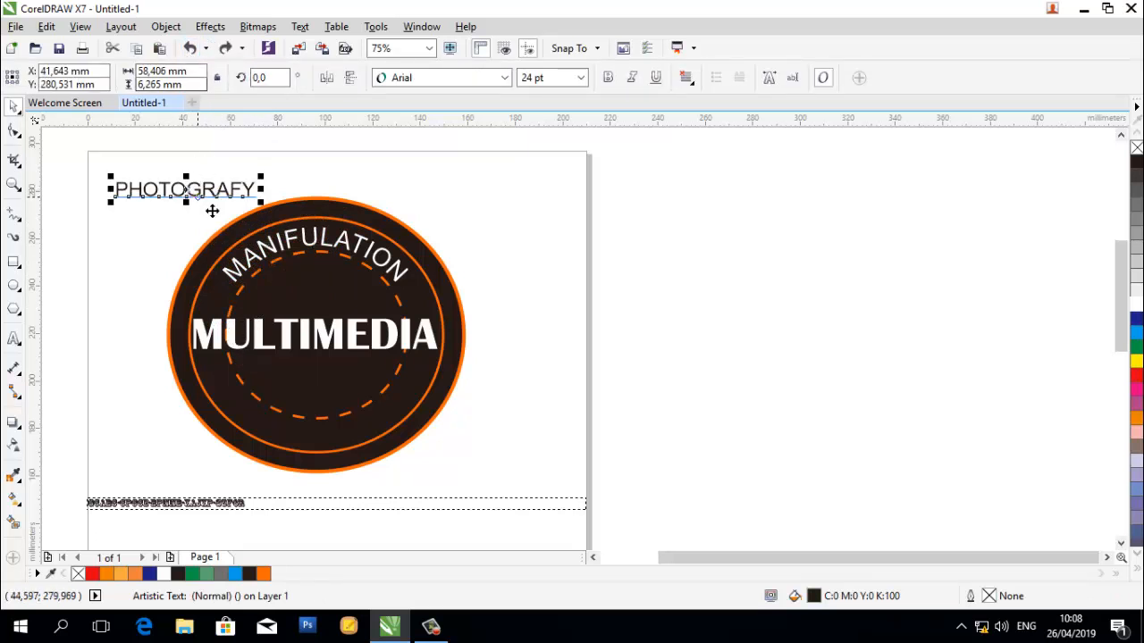
drag(261, 201, 320, 243)
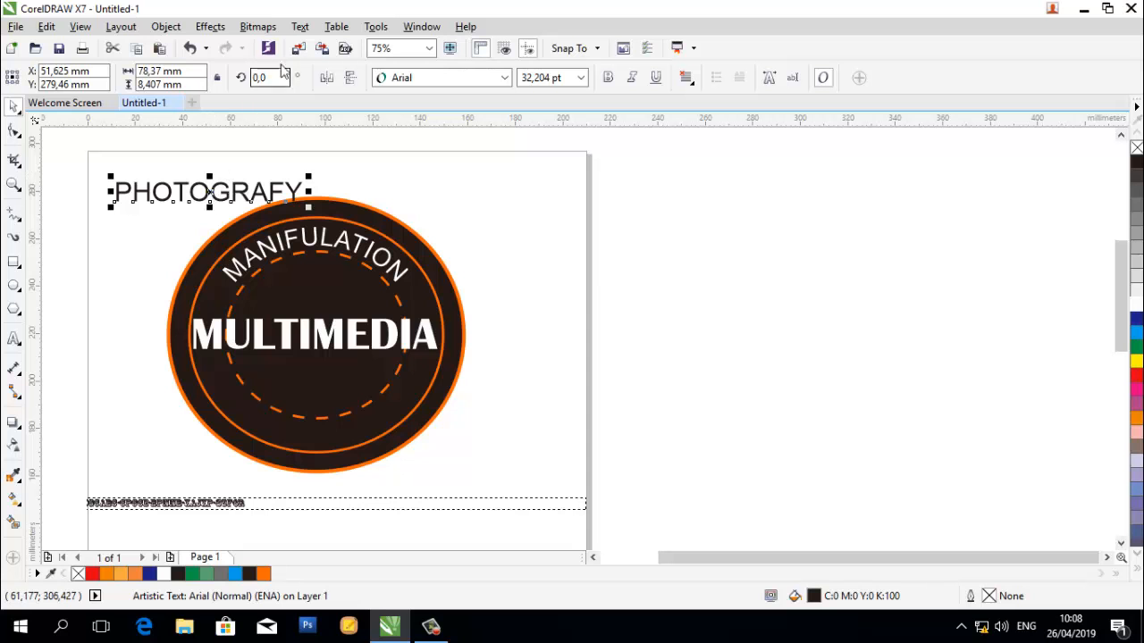
Fit PHOTOGRAFY along the bottom of the circle in white and scale it to about 28 pt
click(301, 26)
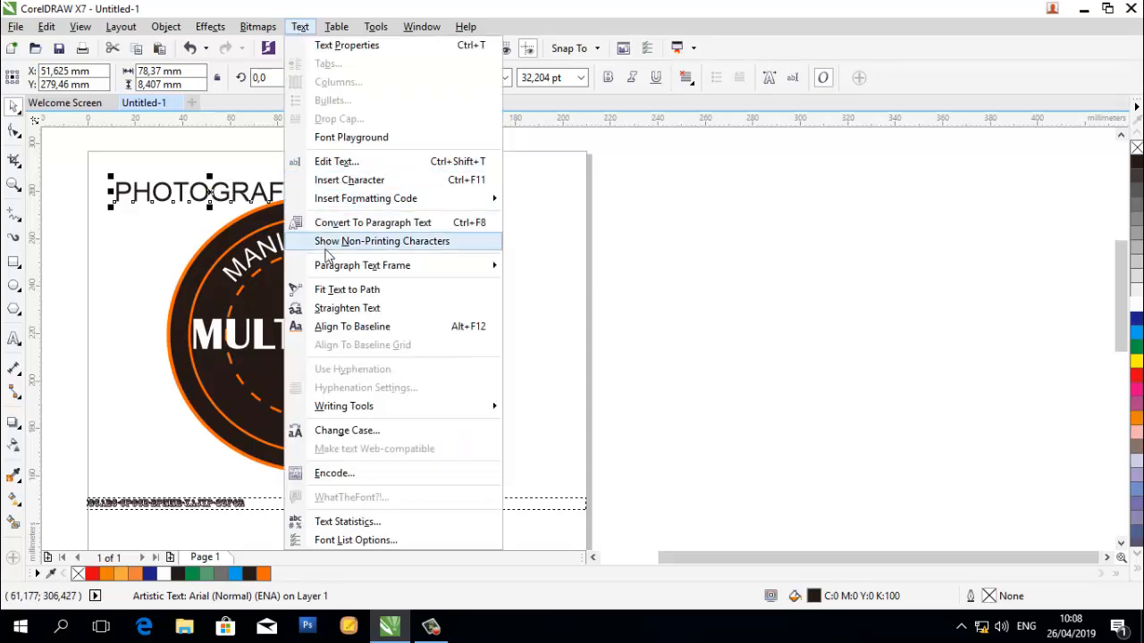
click(338, 291)
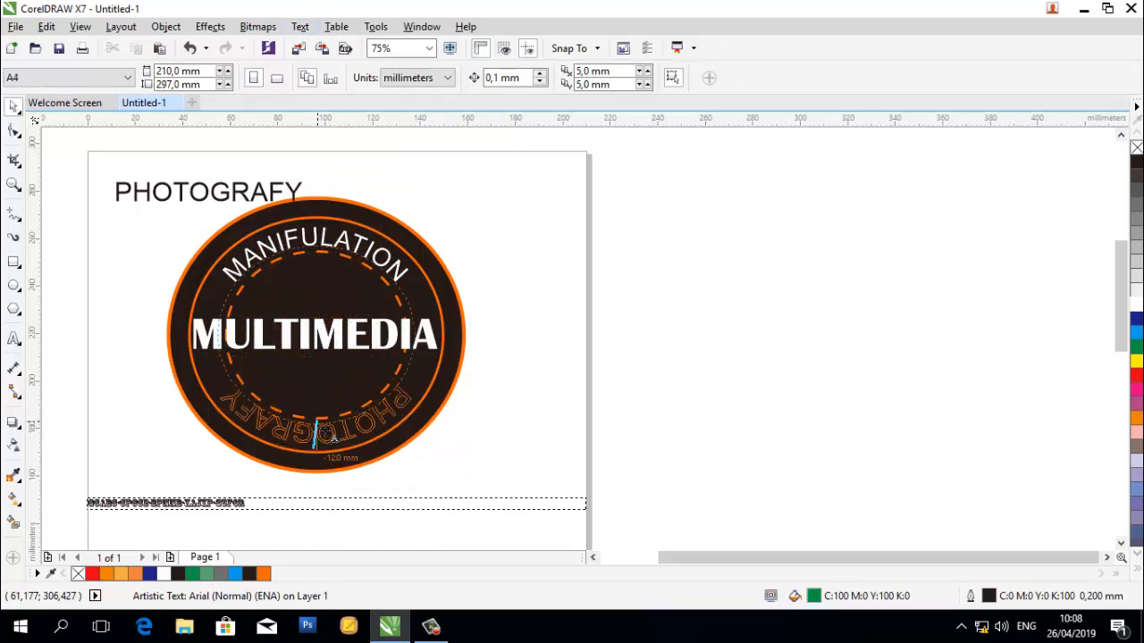
click(317, 422)
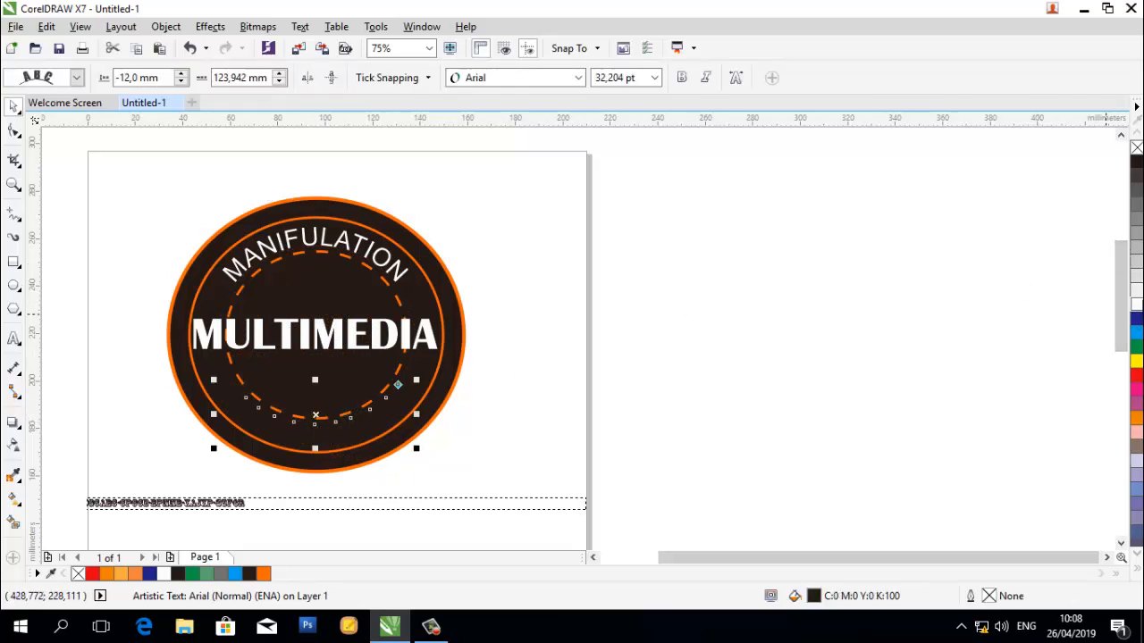
click(1136, 305)
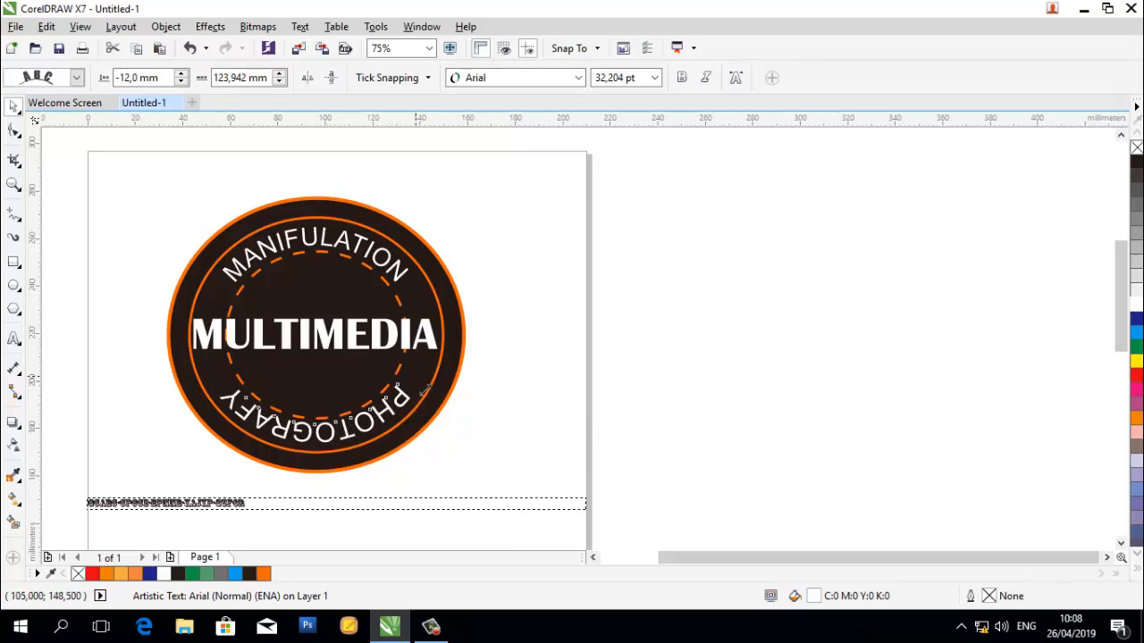
drag(416, 380, 452, 351)
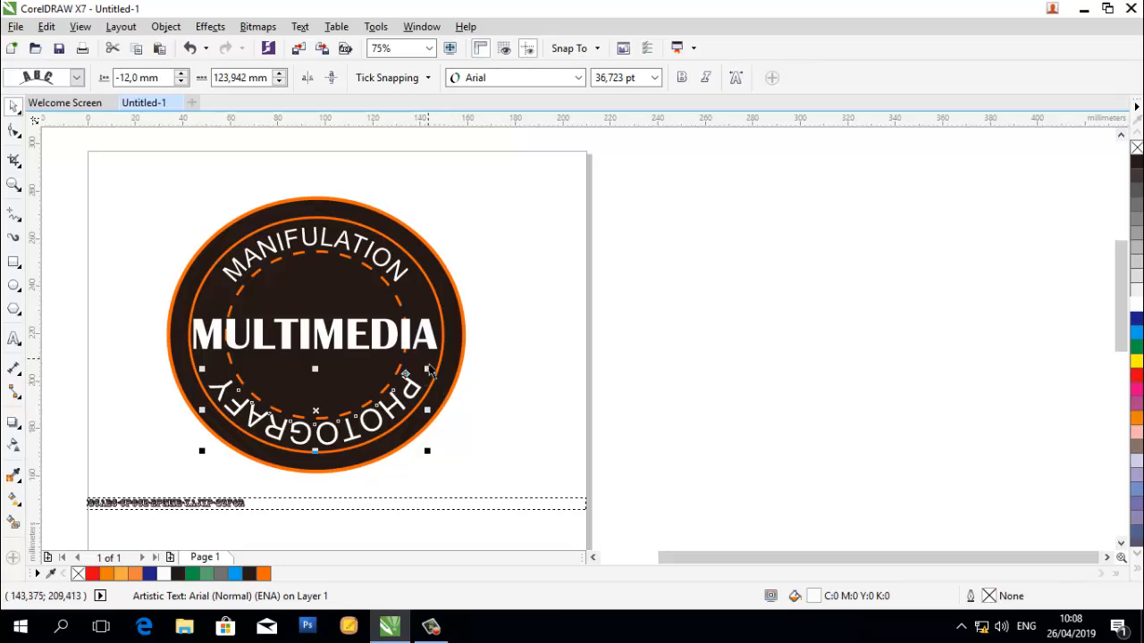
drag(432, 377, 409, 398)
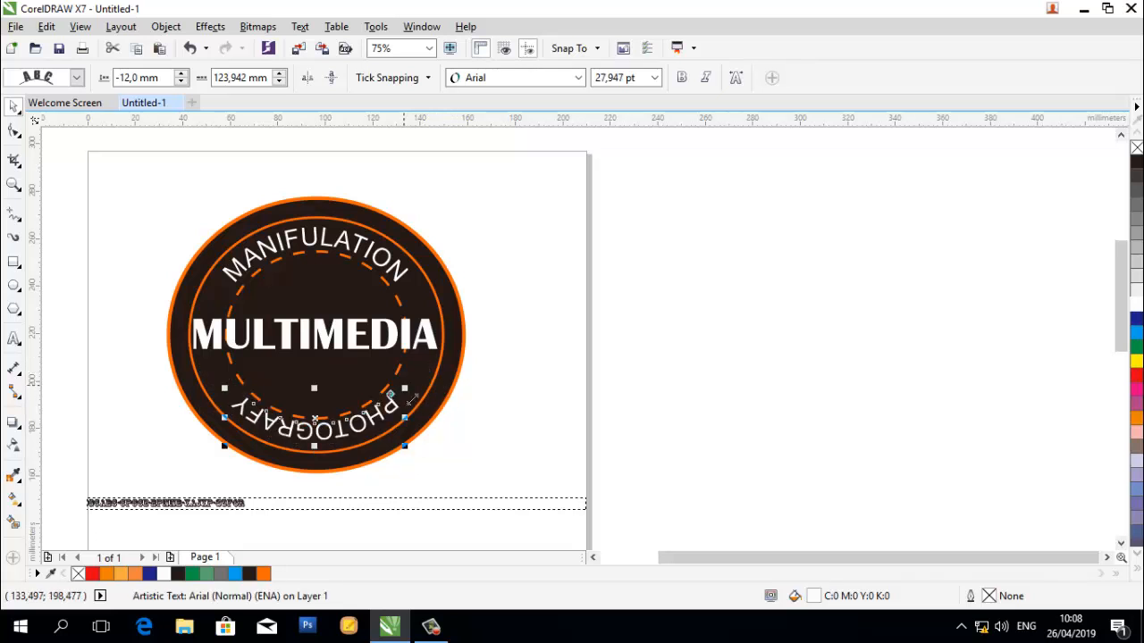
click(474, 355)
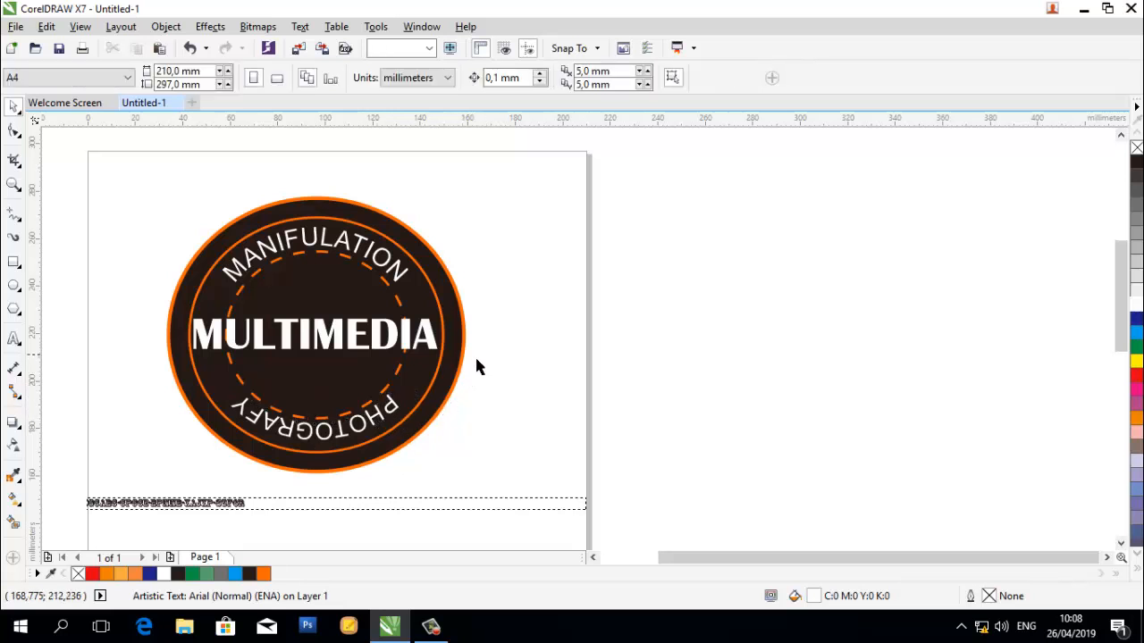
Draw a five-point star, fill it white, and place it in the badge left of MULTIMEDIA
click(16, 311)
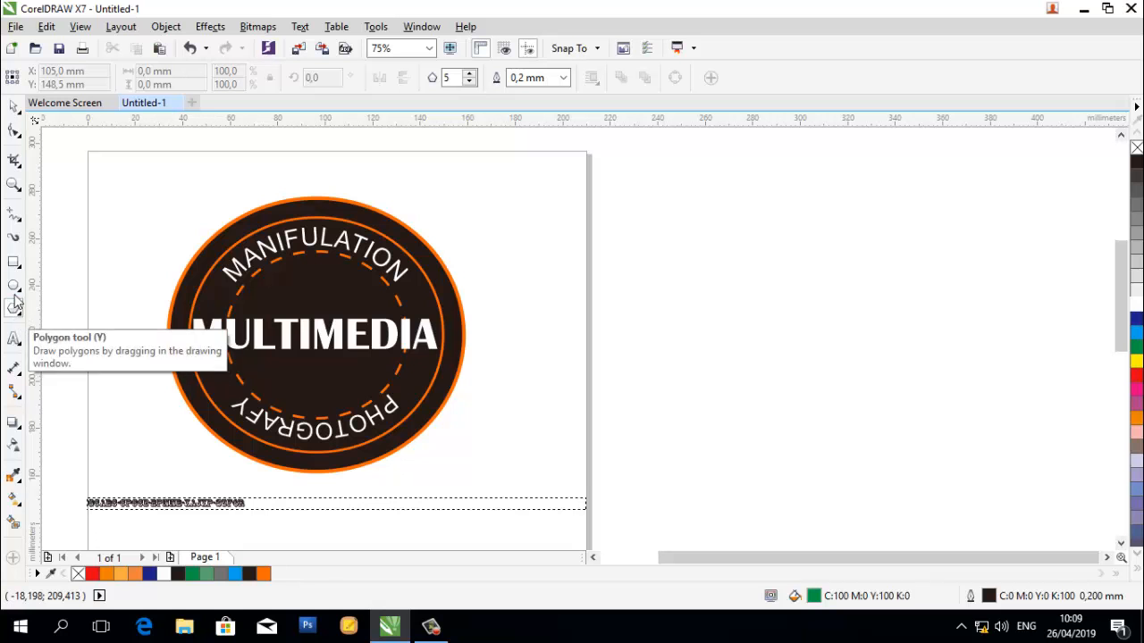
click(20, 320)
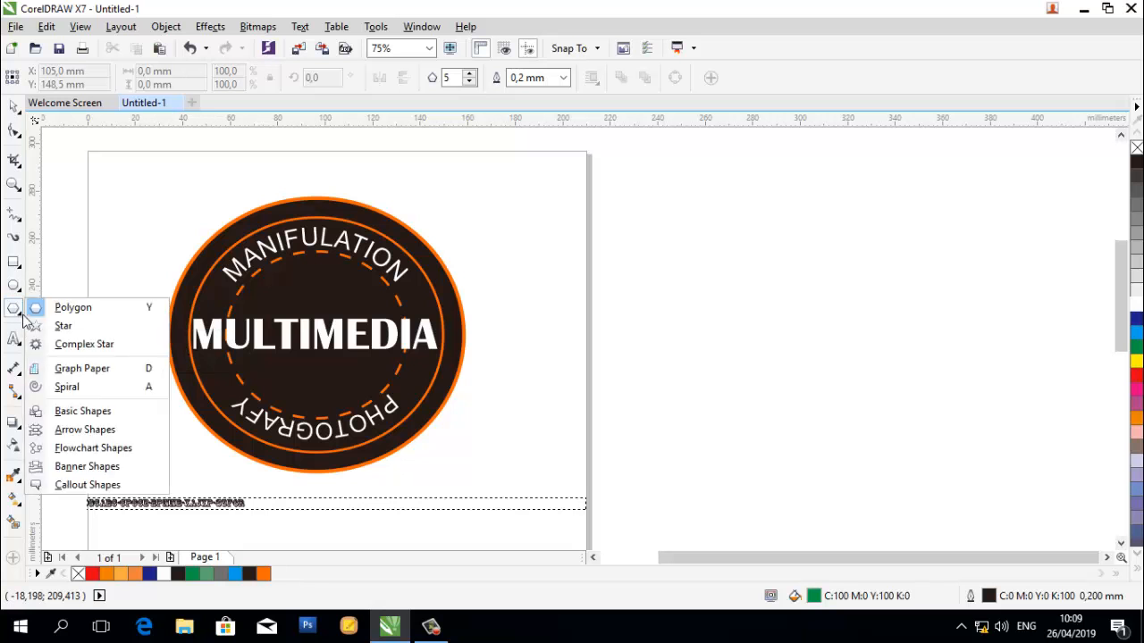
click(61, 324)
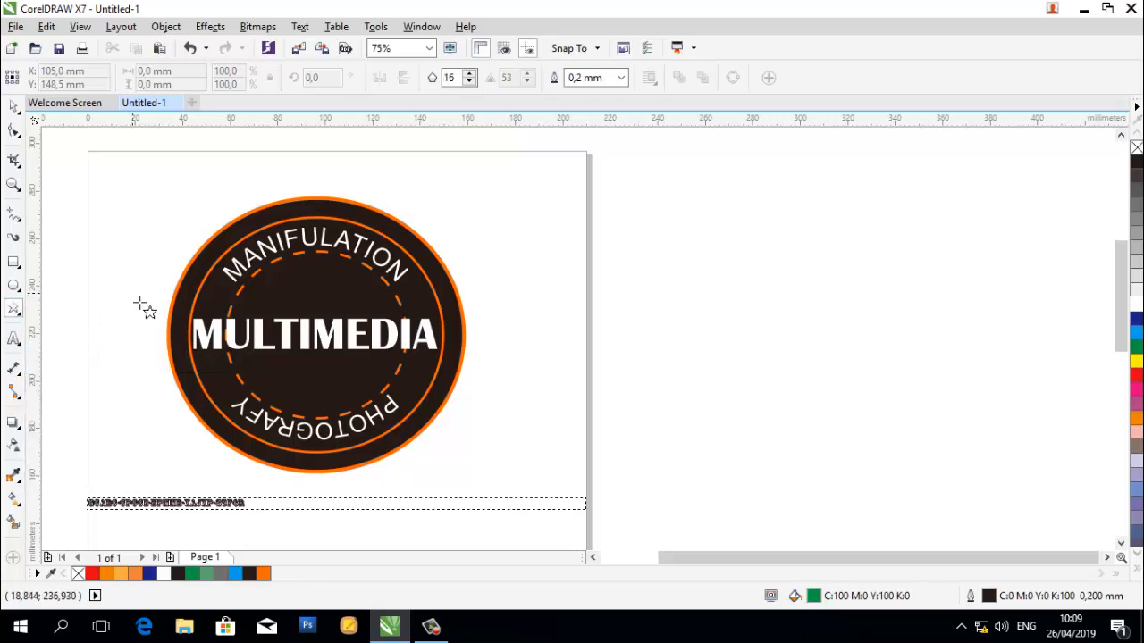
drag(126, 185, 159, 224)
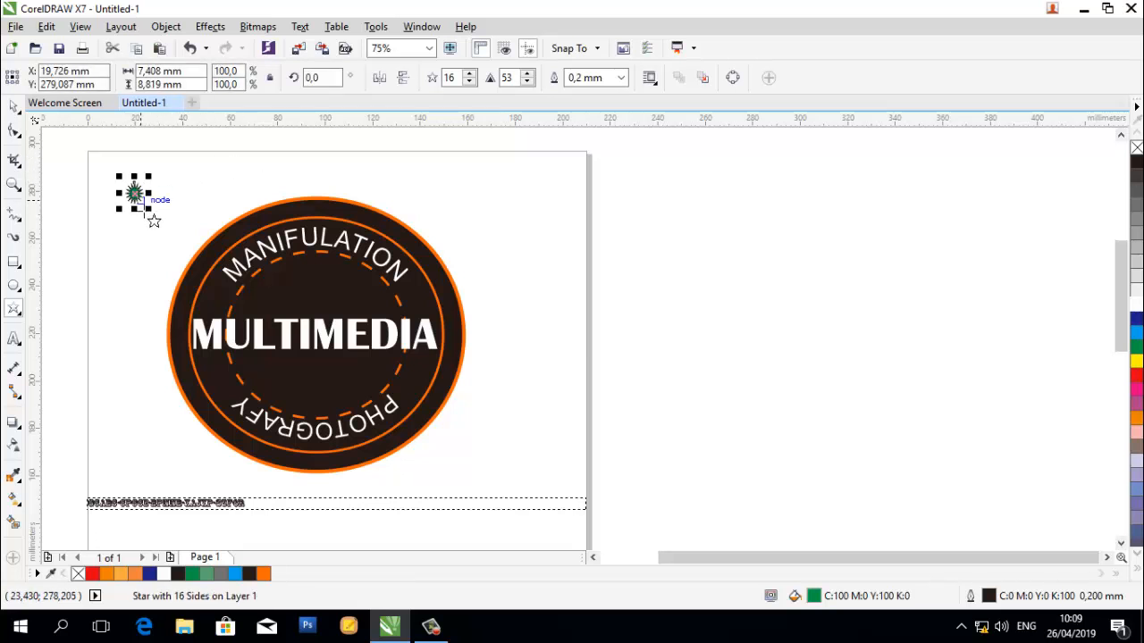
key(Delete)
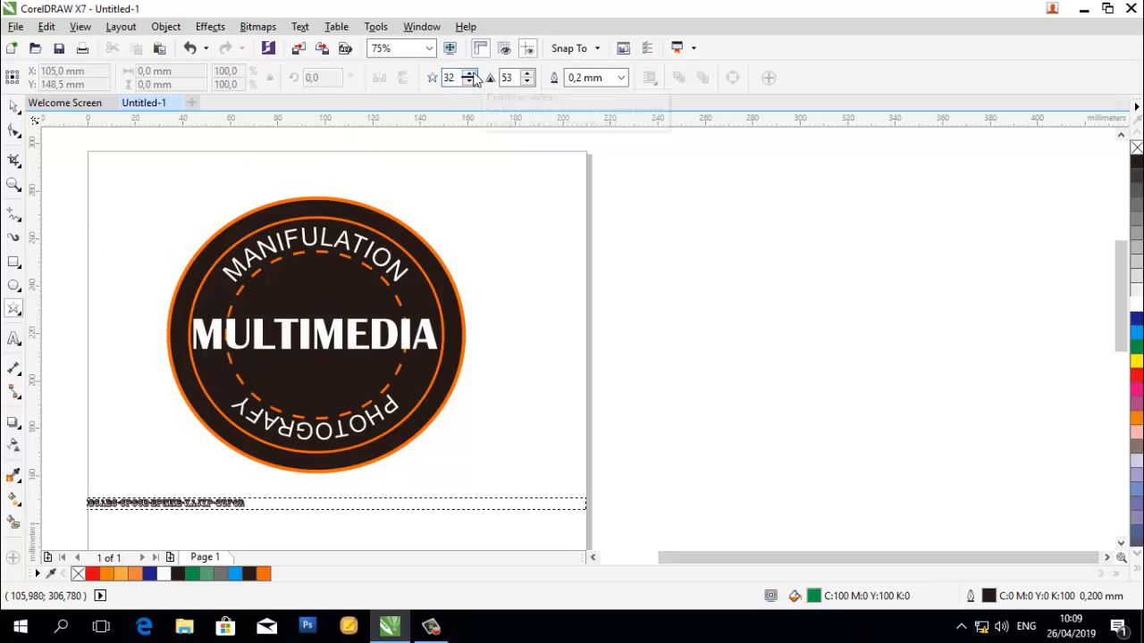
click(470, 82)
click(469, 82)
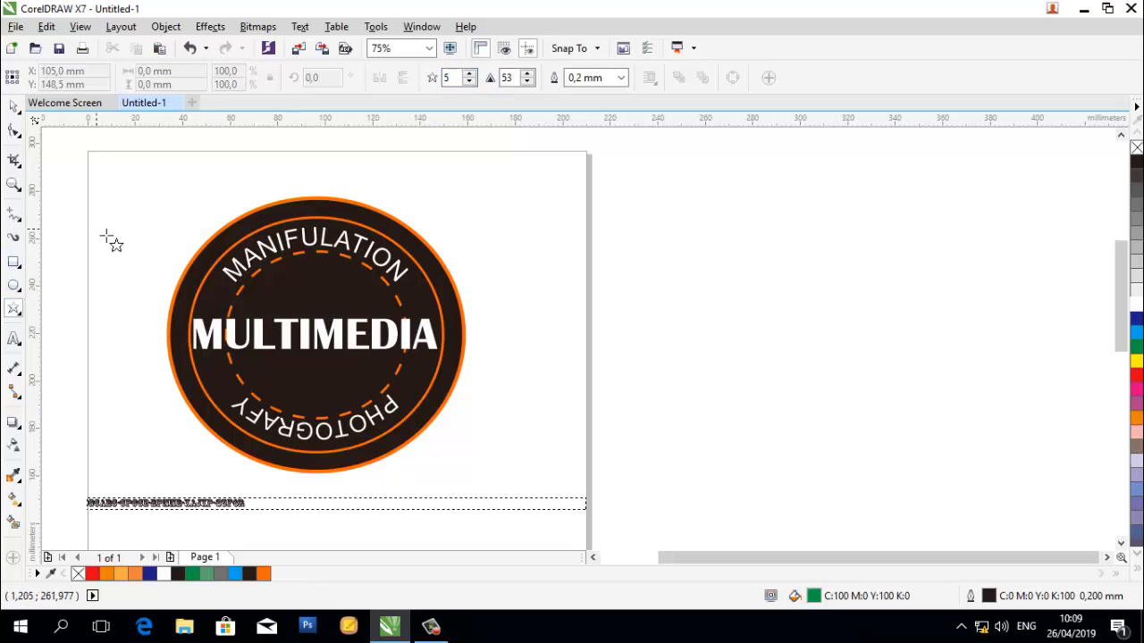
drag(114, 217, 146, 249)
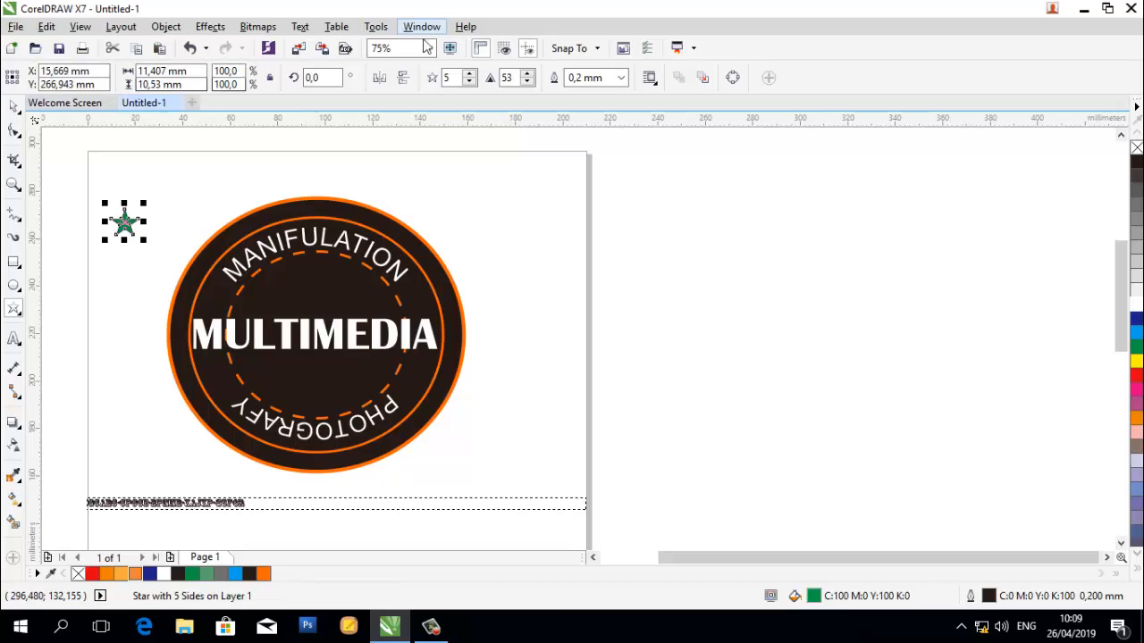
click(1137, 305)
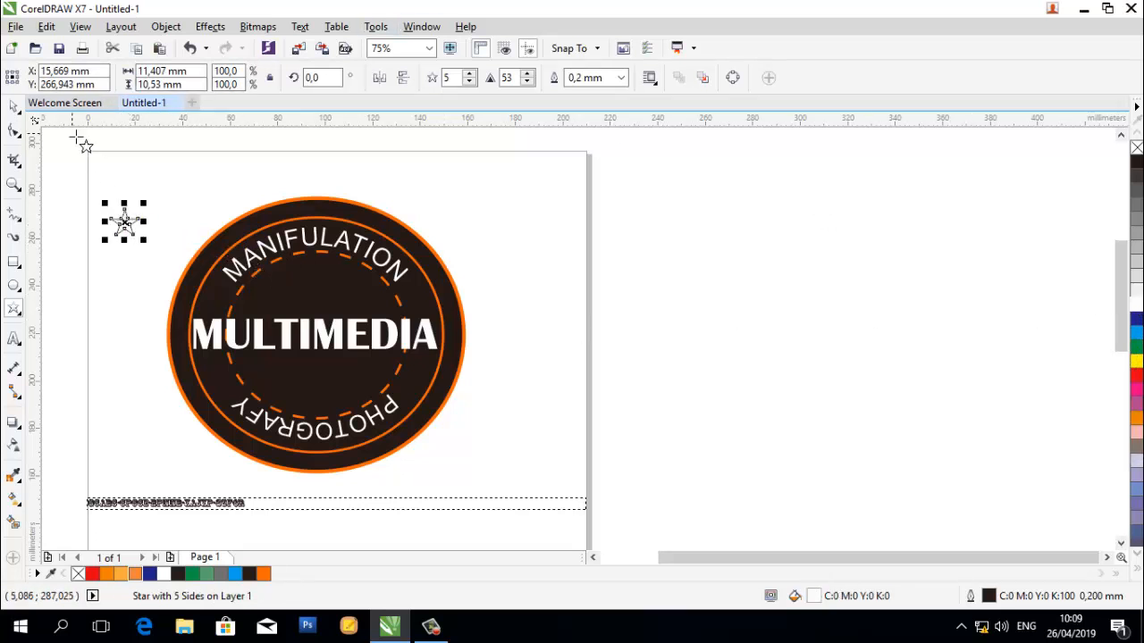
click(14, 105)
drag(125, 225, 228, 307)
click(512, 308)
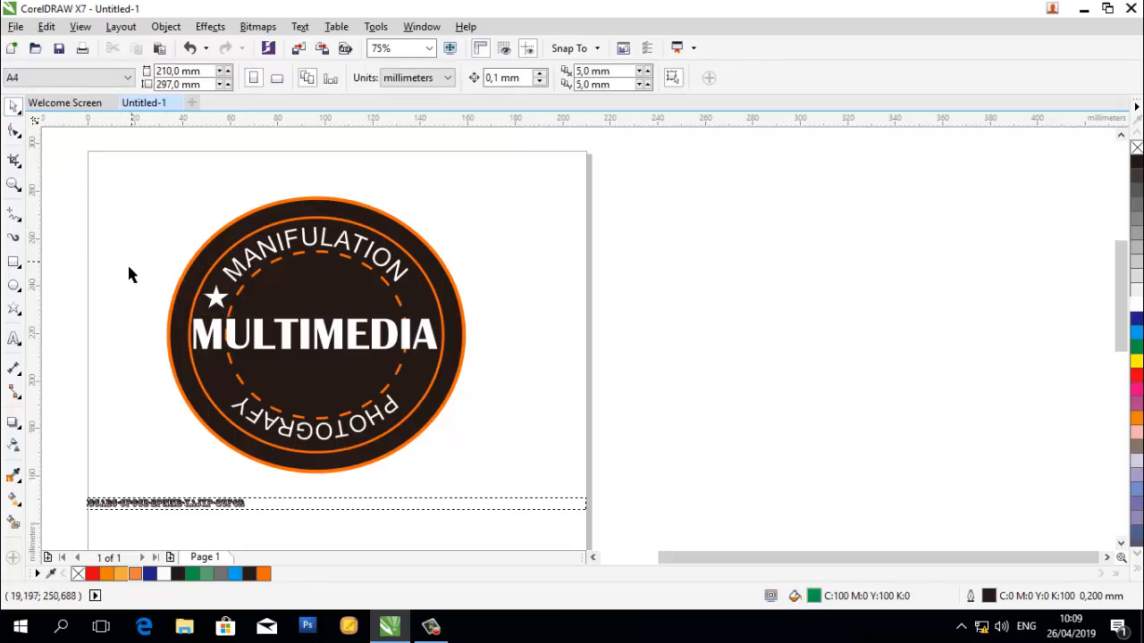
Draw a second star, move it to the badge's right side, and fill it white
click(14, 311)
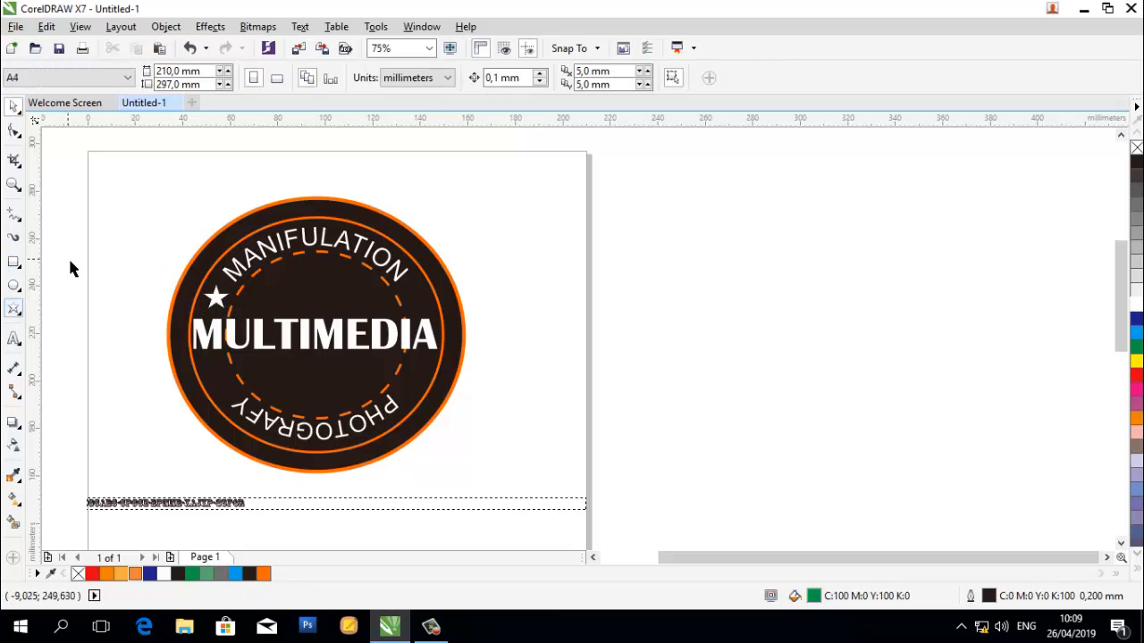
click(128, 213)
click(16, 311)
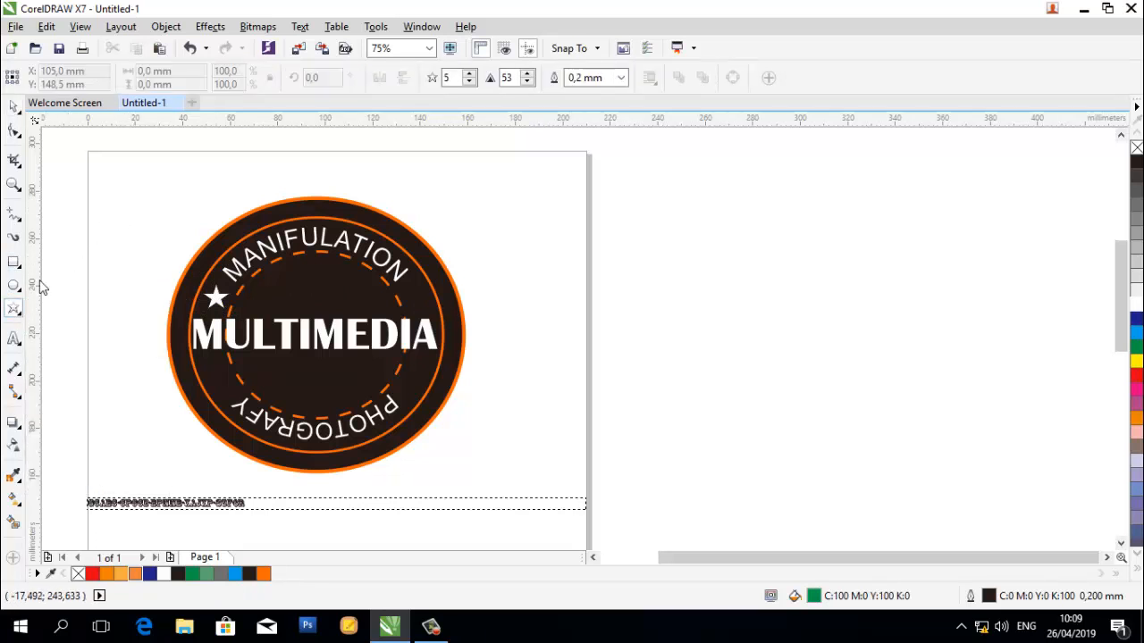
drag(122, 192, 148, 220)
click(14, 107)
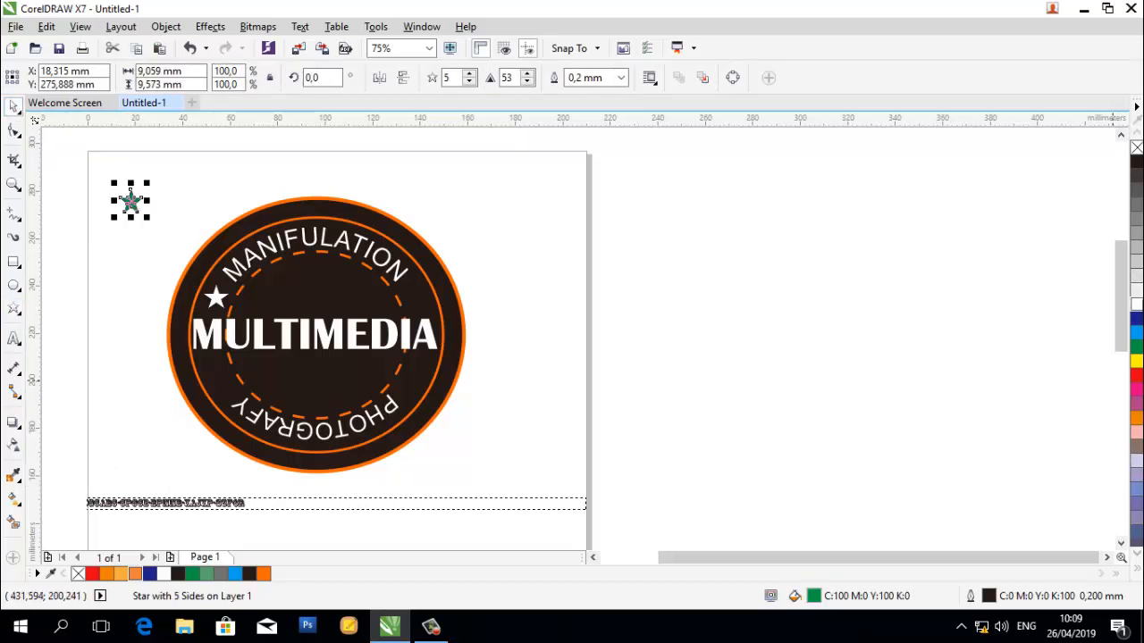
drag(132, 204, 417, 303)
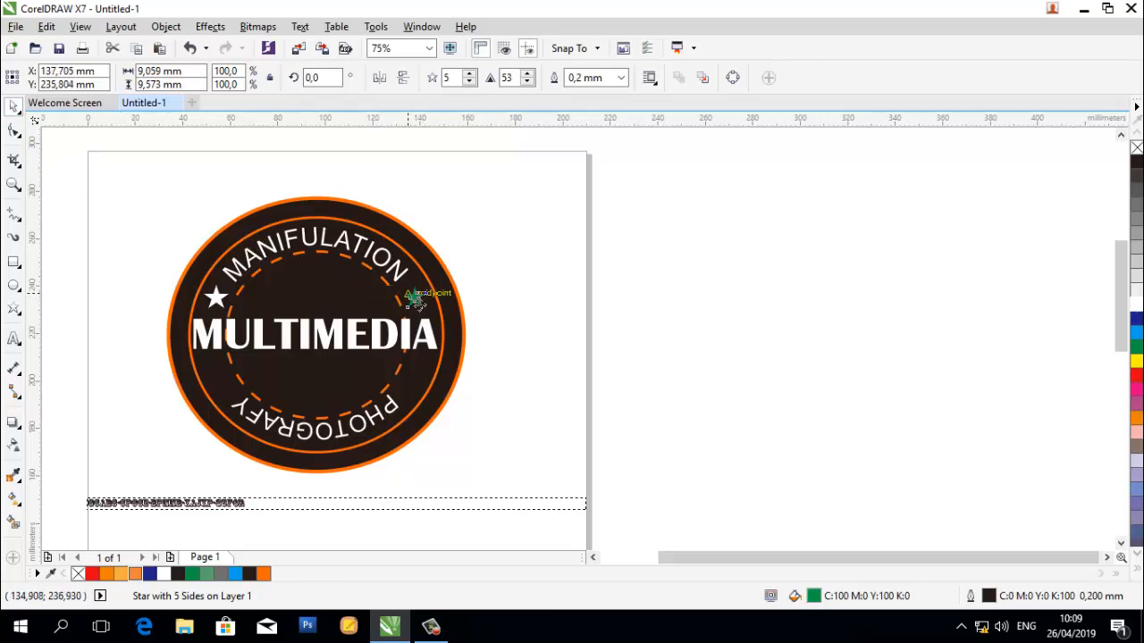
click(539, 255)
click(415, 299)
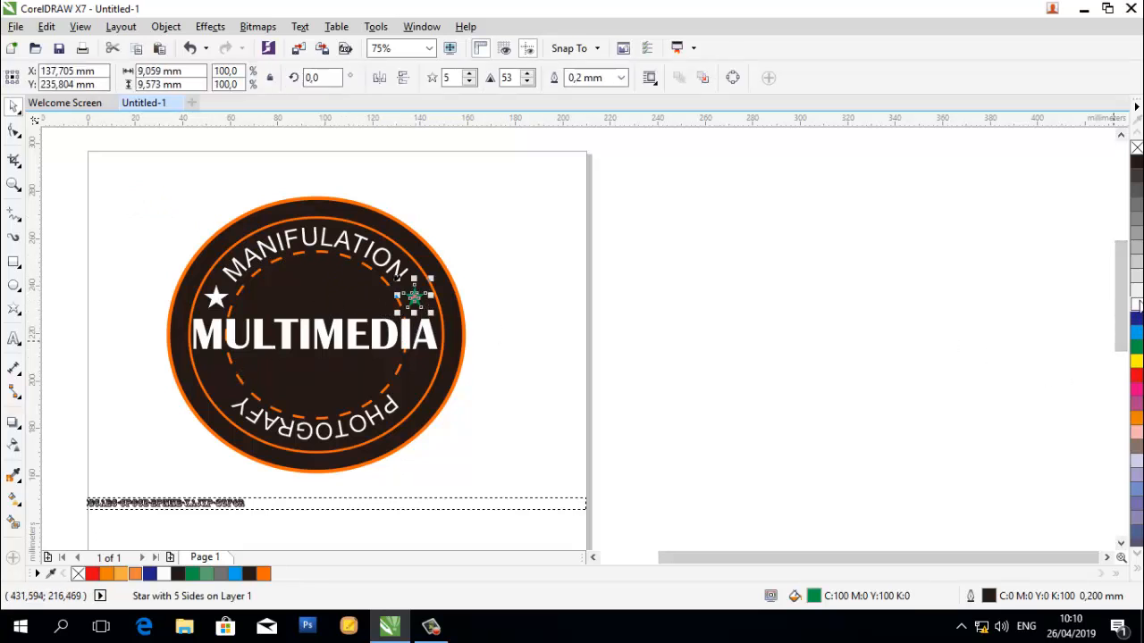
click(1137, 304)
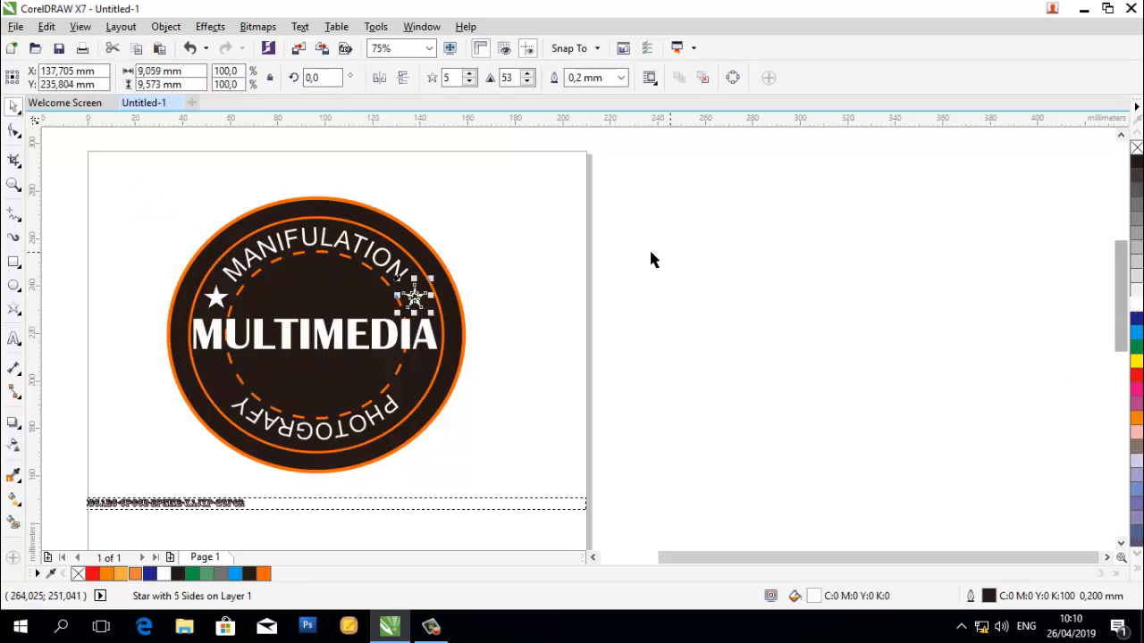
click(508, 208)
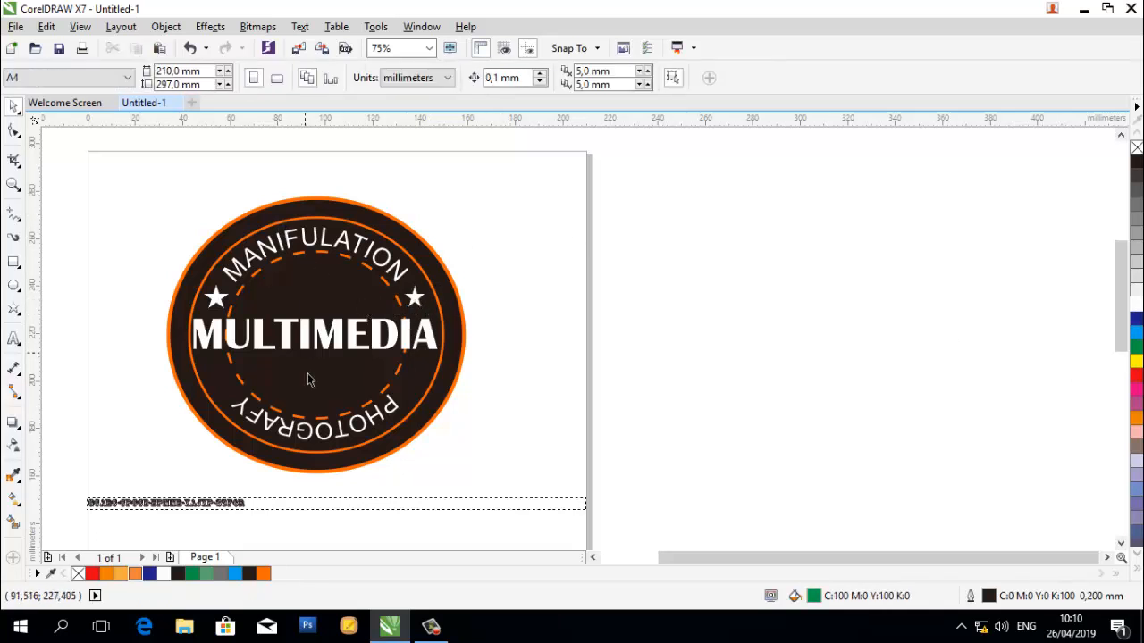
Draw a third star, fill it white, and place it at the badge's lower left
click(311, 440)
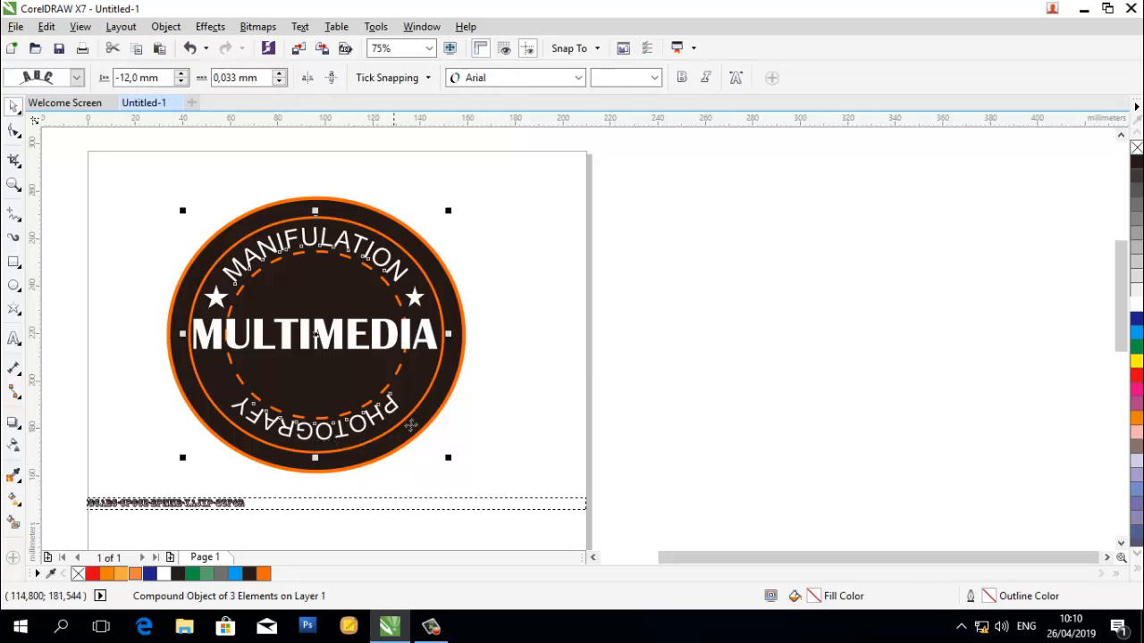
click(520, 368)
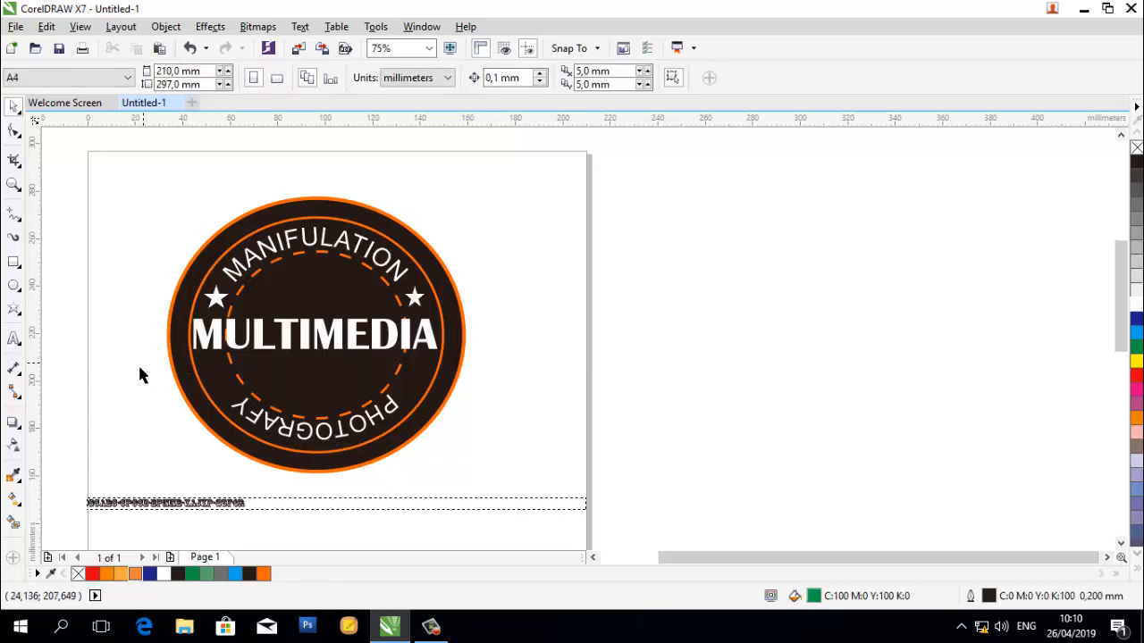
click(13, 309)
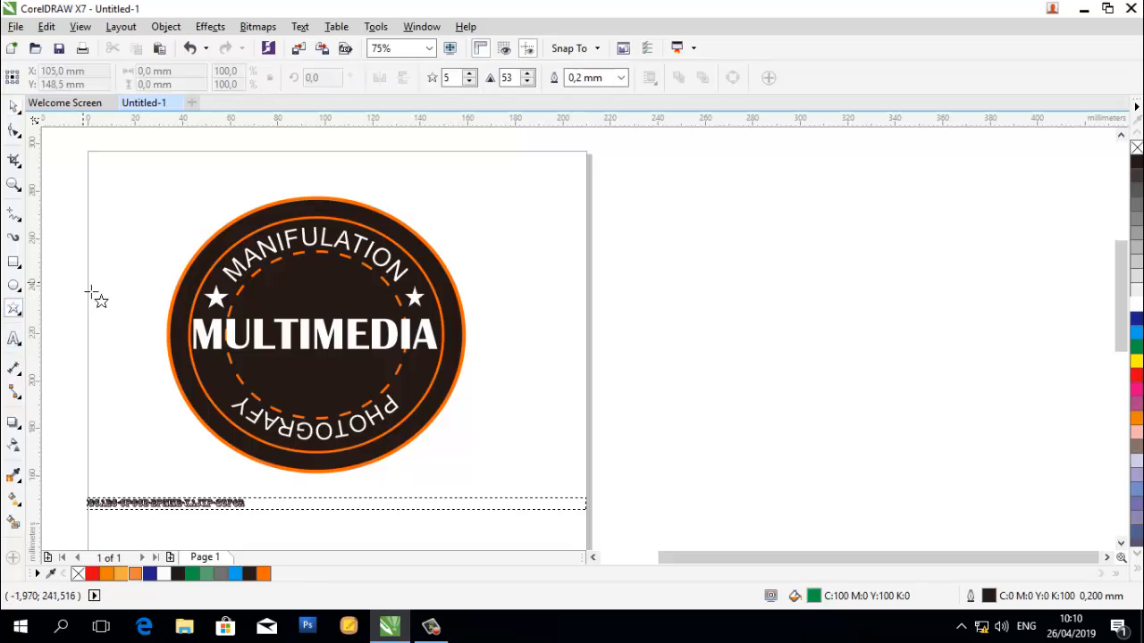
drag(115, 270, 146, 299)
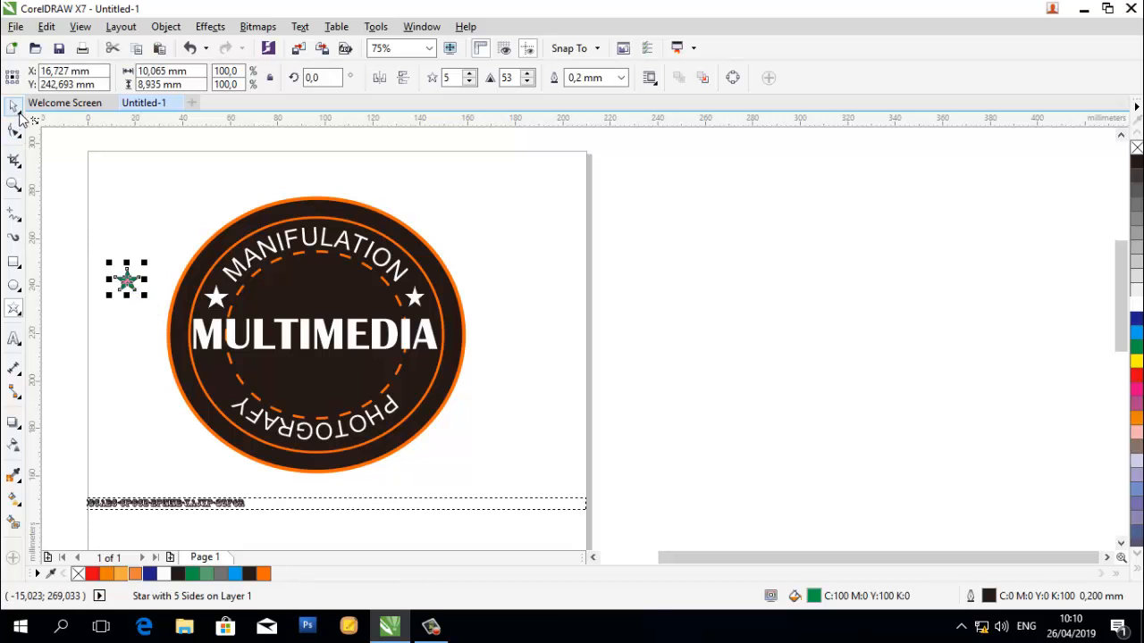
click(19, 114)
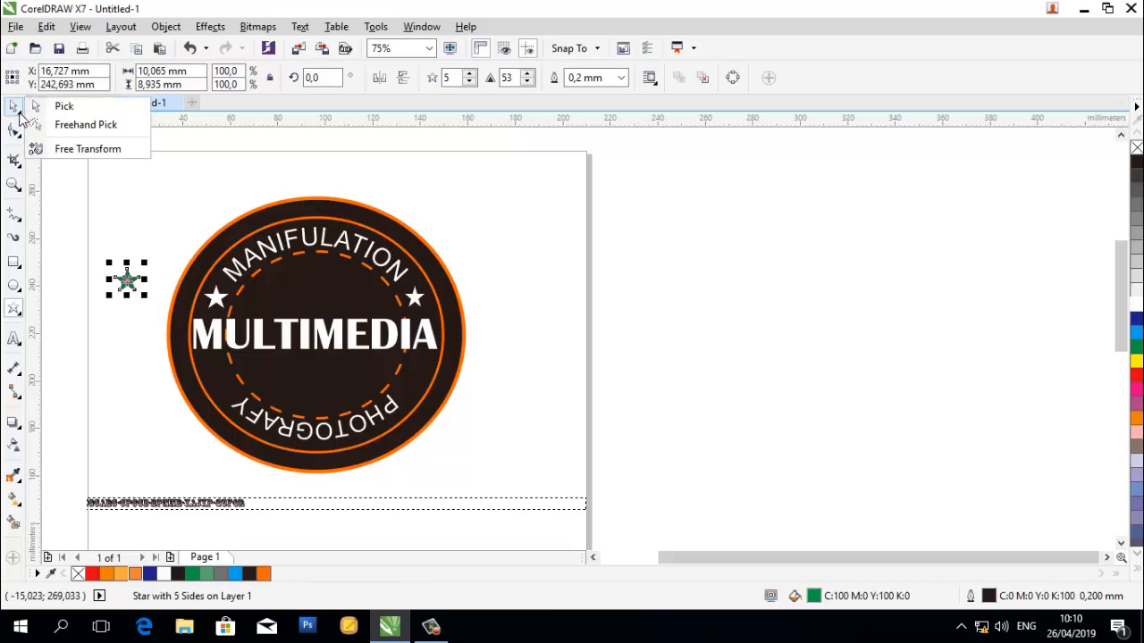
click(1138, 308)
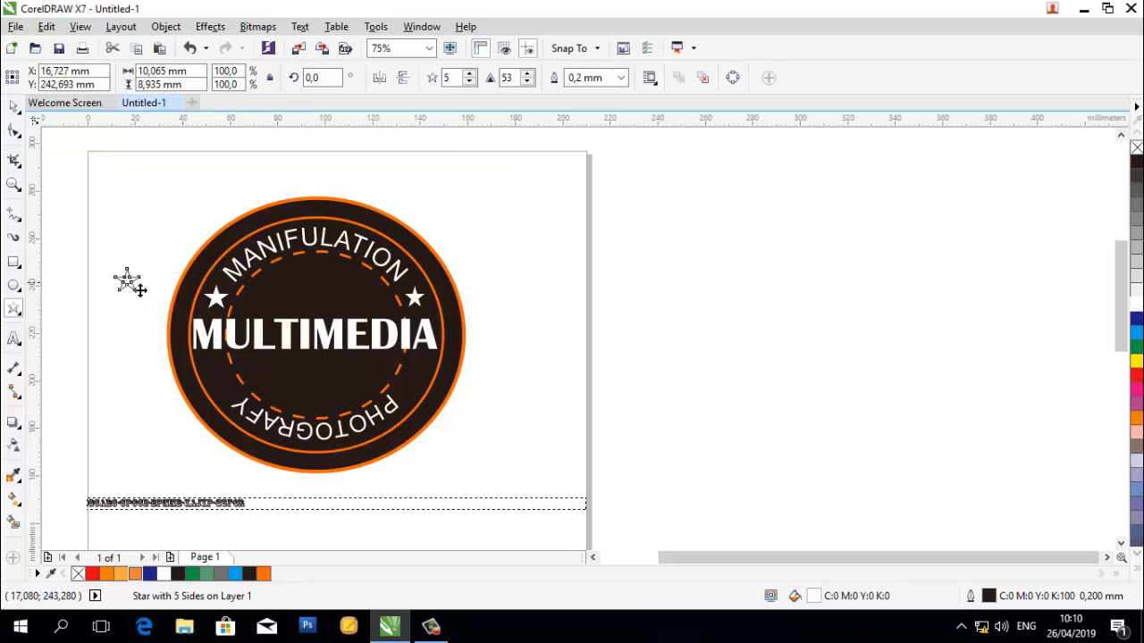
drag(141, 289, 229, 384)
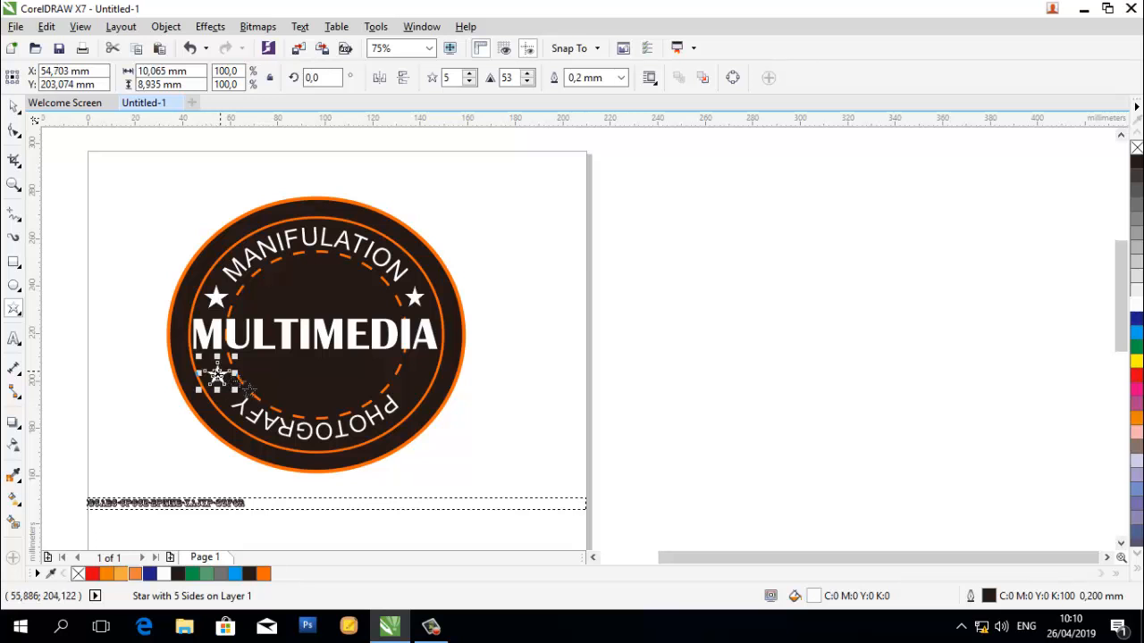
click(496, 391)
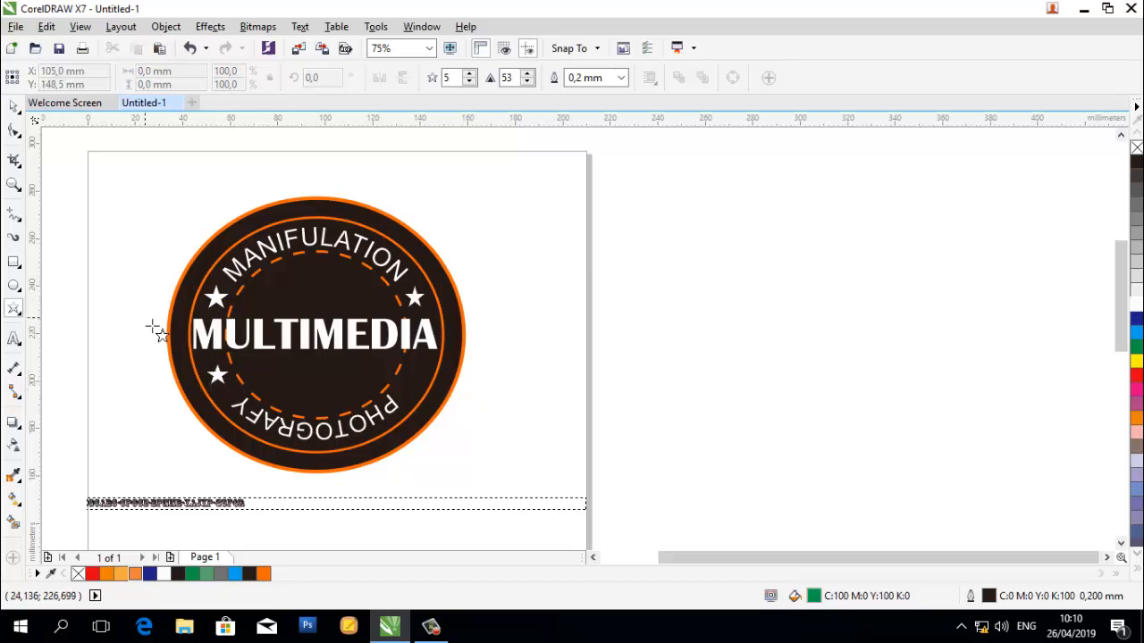
Draw a fourth star and move it to the badge's lower right
drag(133, 268, 153, 287)
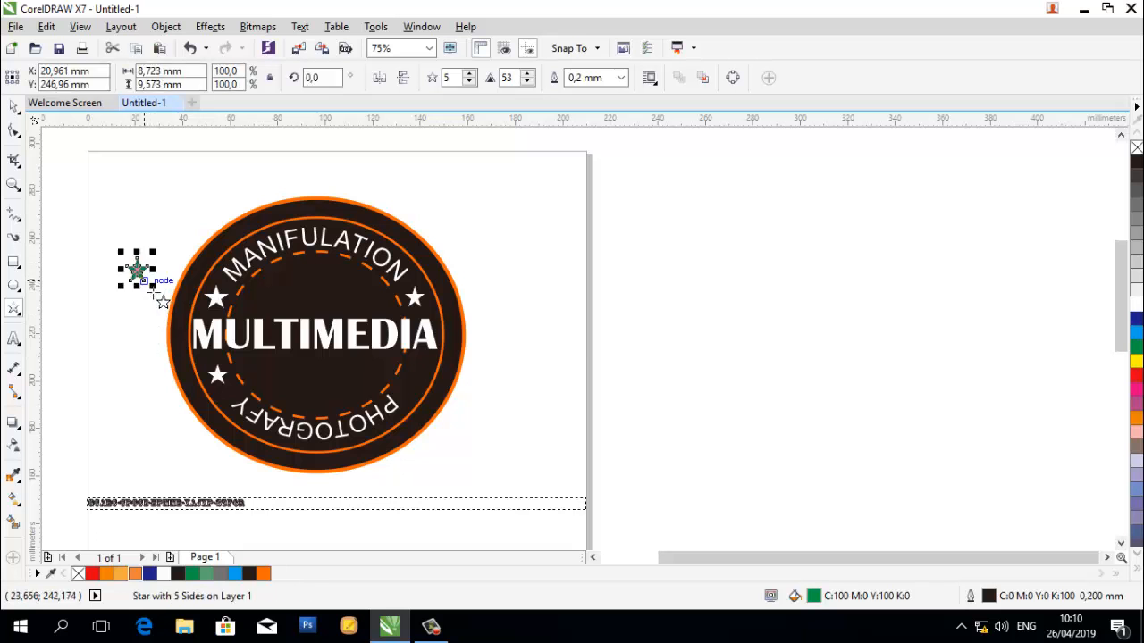
click(13, 106)
drag(141, 270, 422, 391)
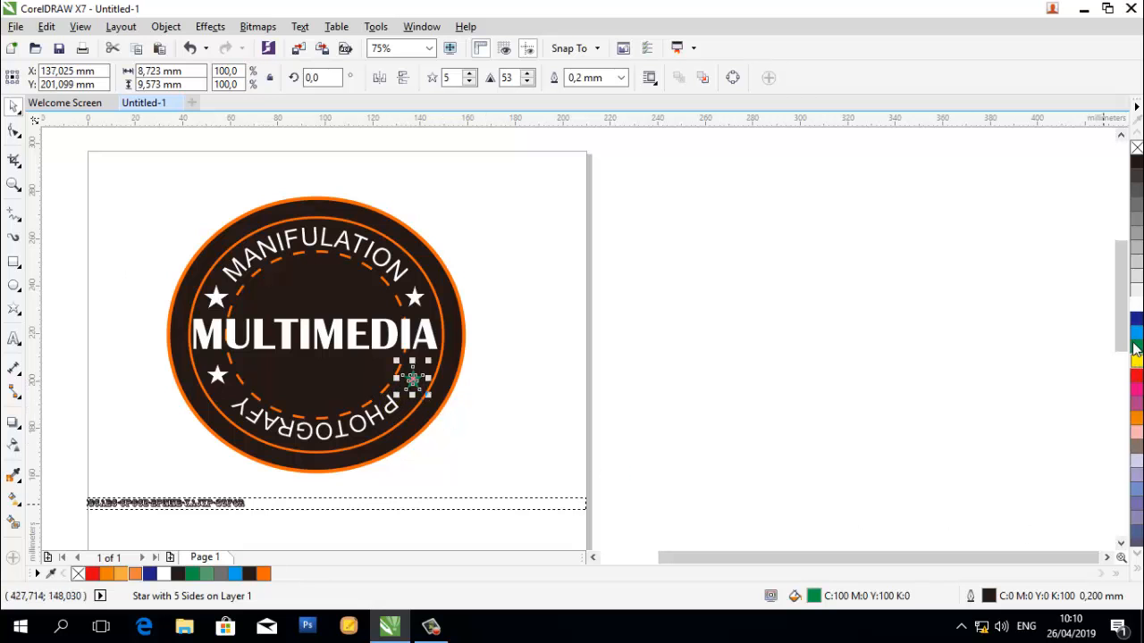
click(541, 401)
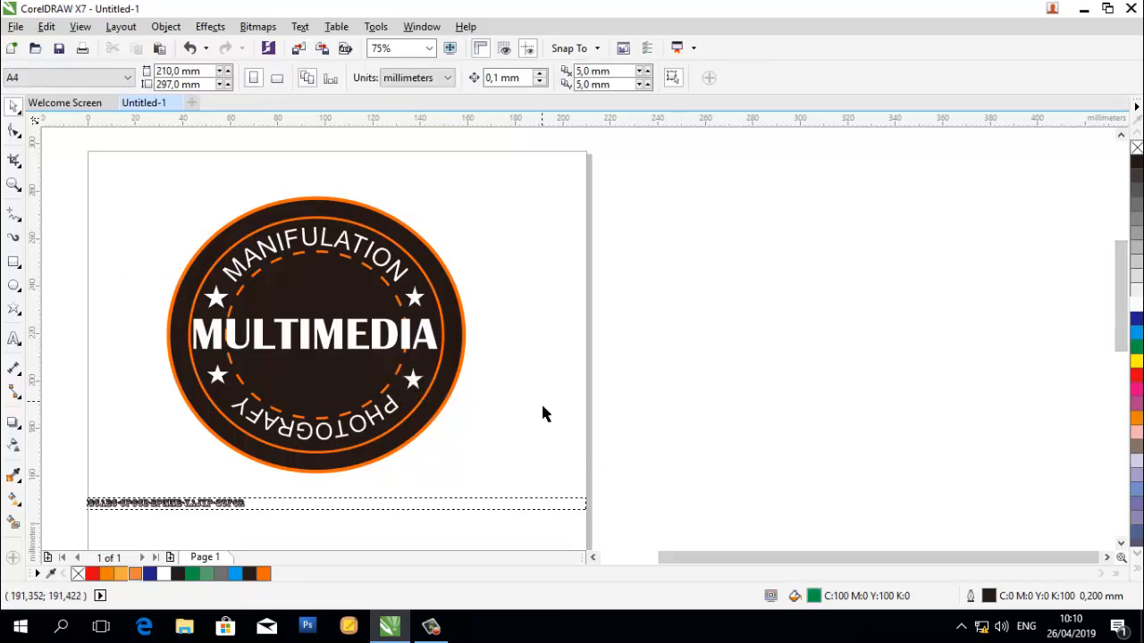